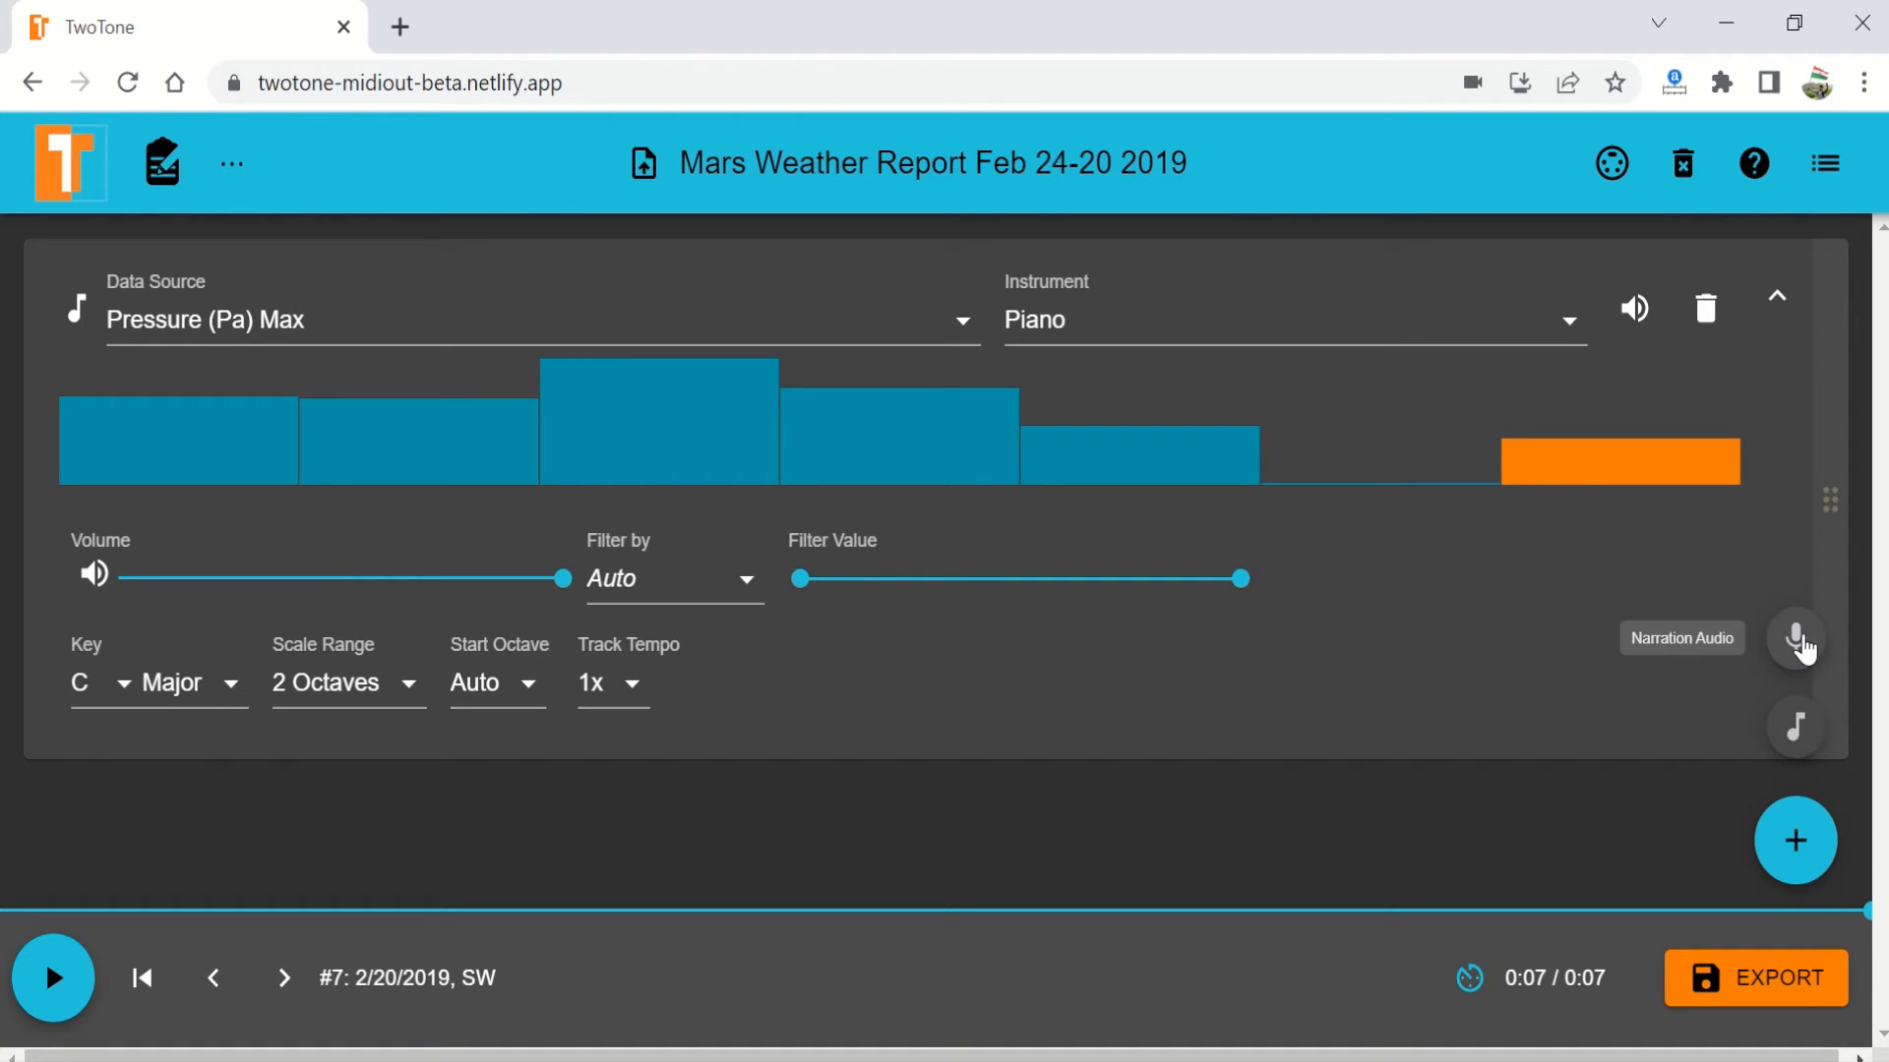
Add a second musical scale track and set its data source to Pressure (Pa) Min
click(1801, 732)
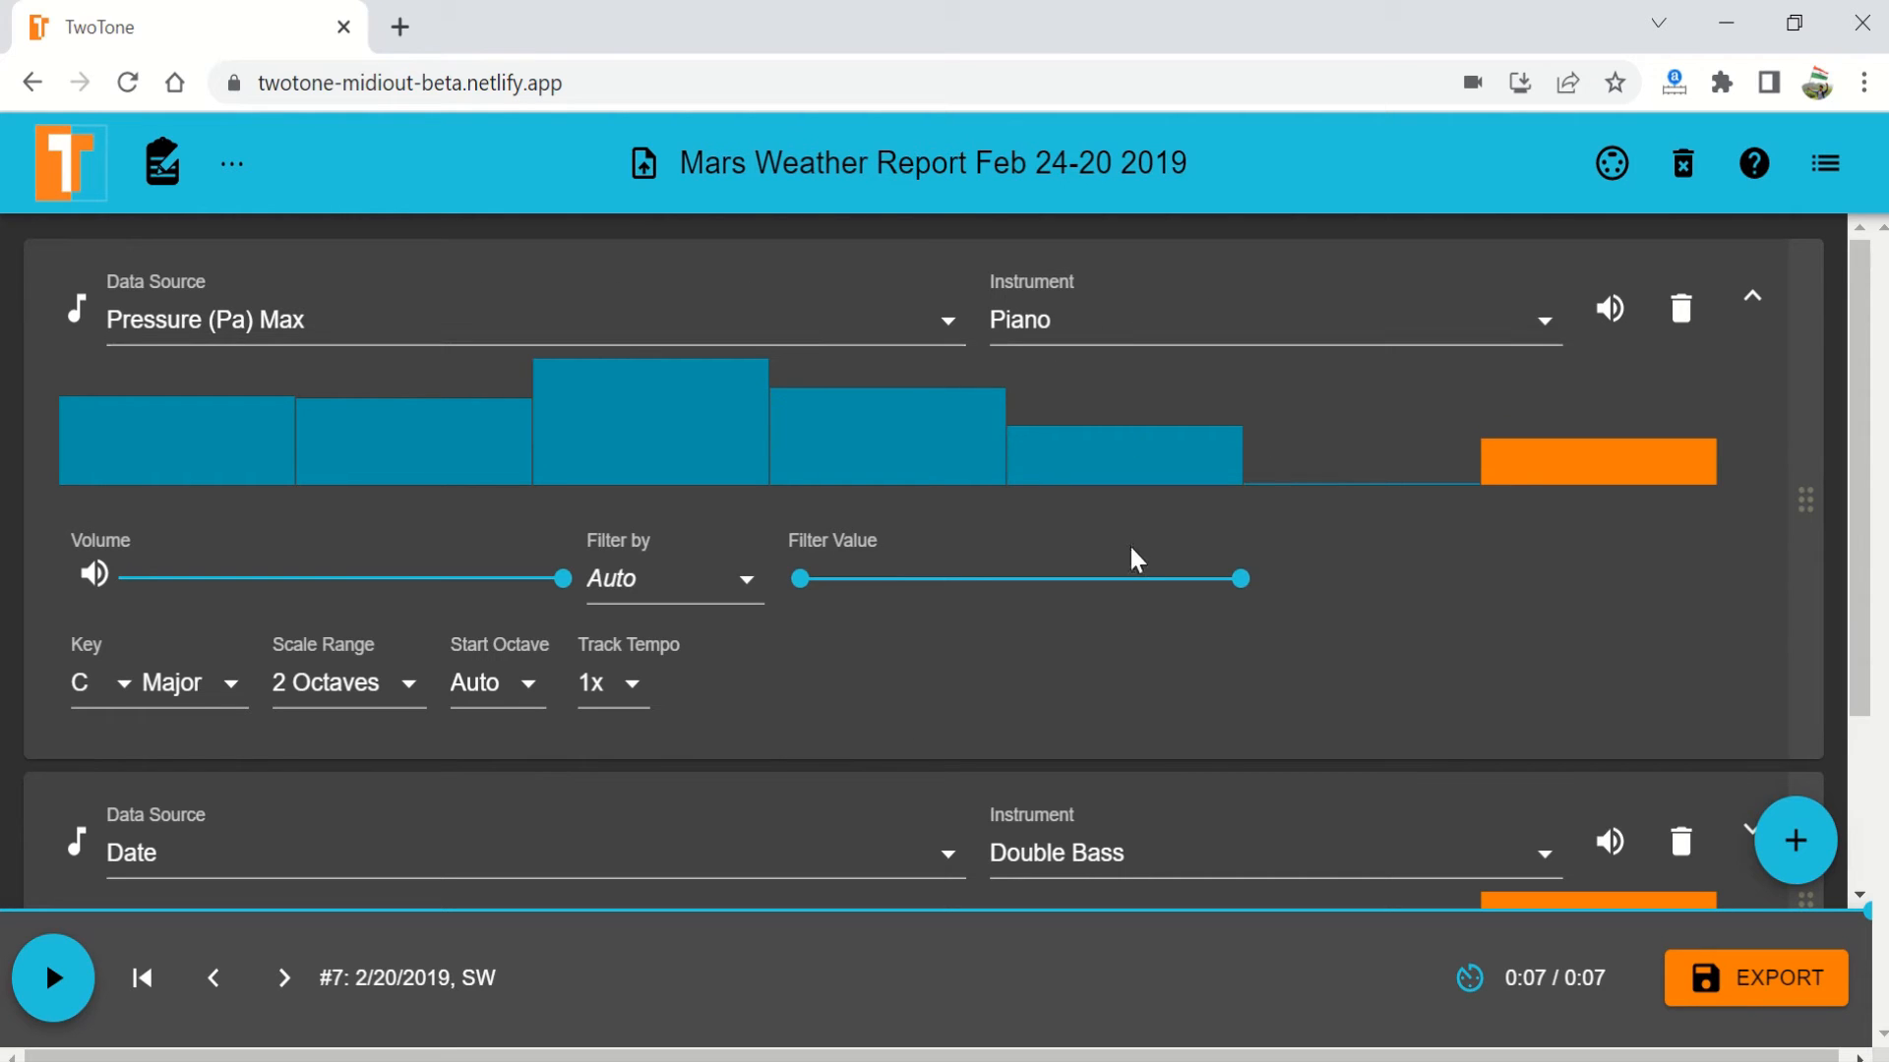
scroll(1130, 552, down, 3)
scroll(548, 600, up, 2)
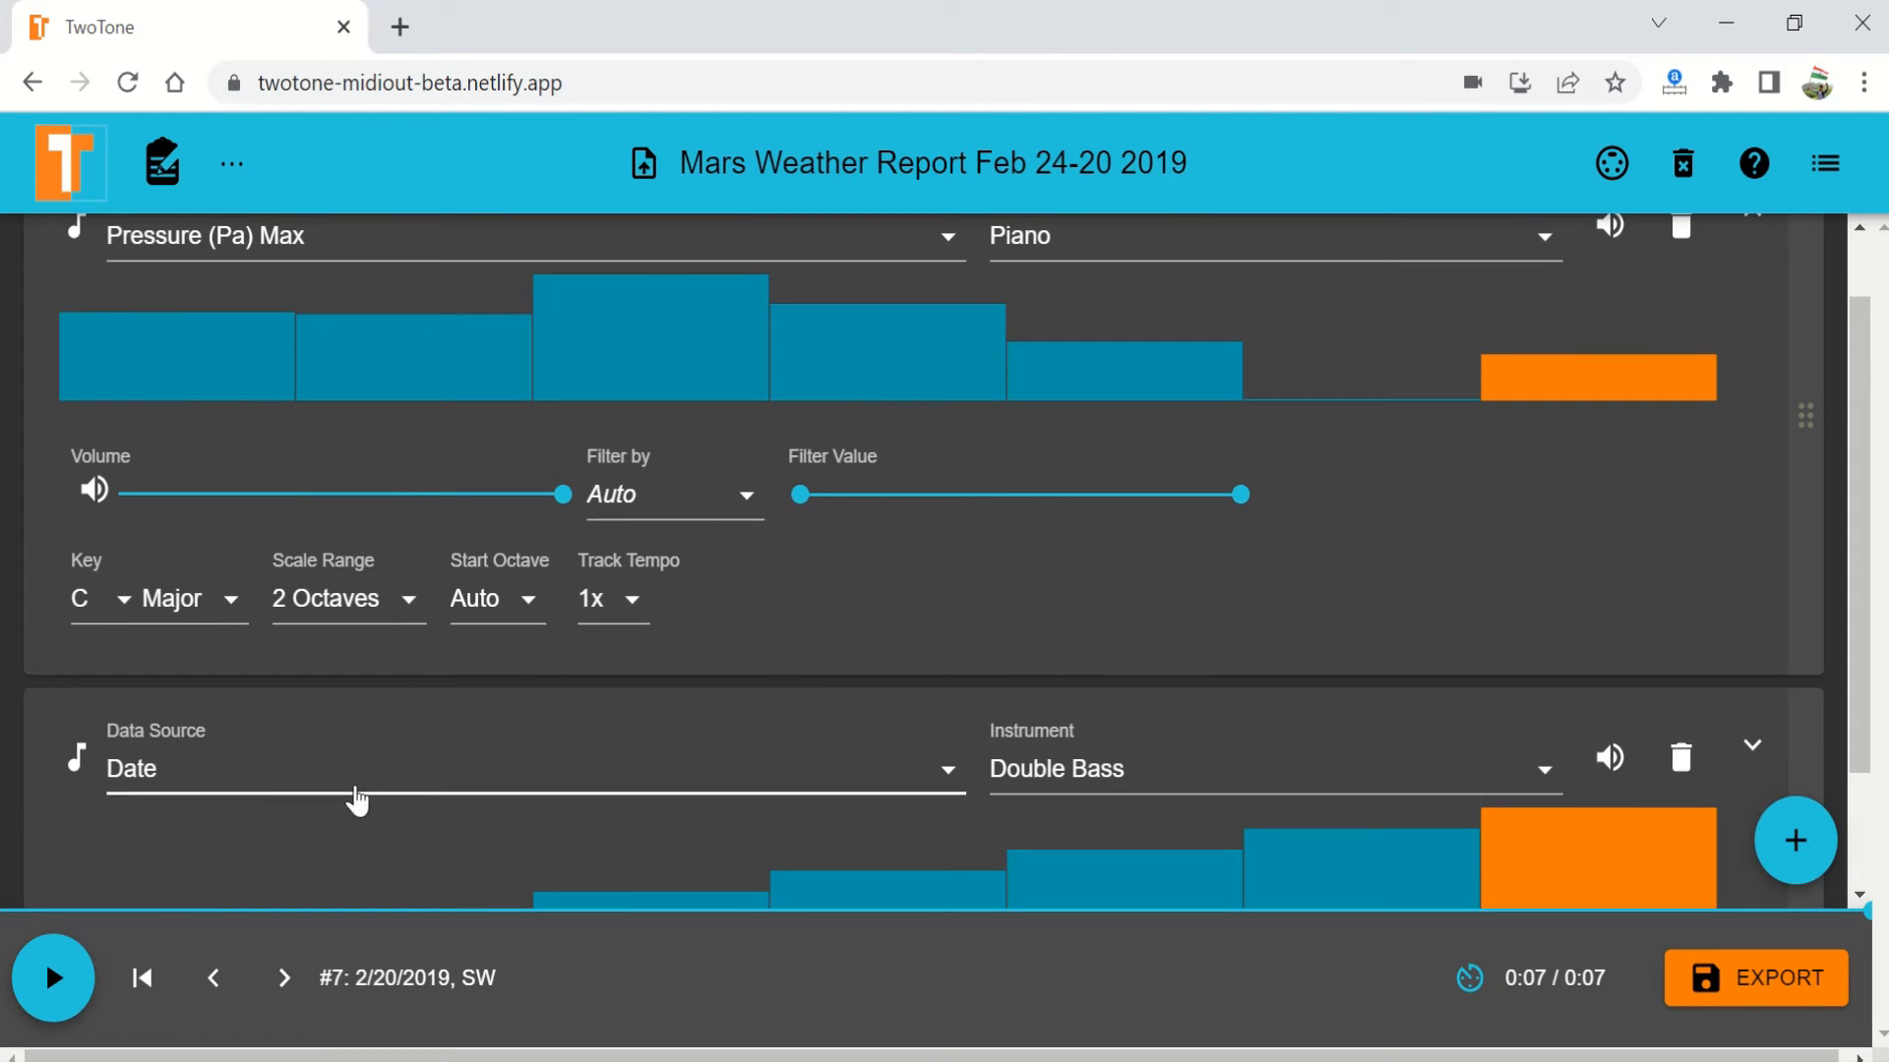
click(263, 777)
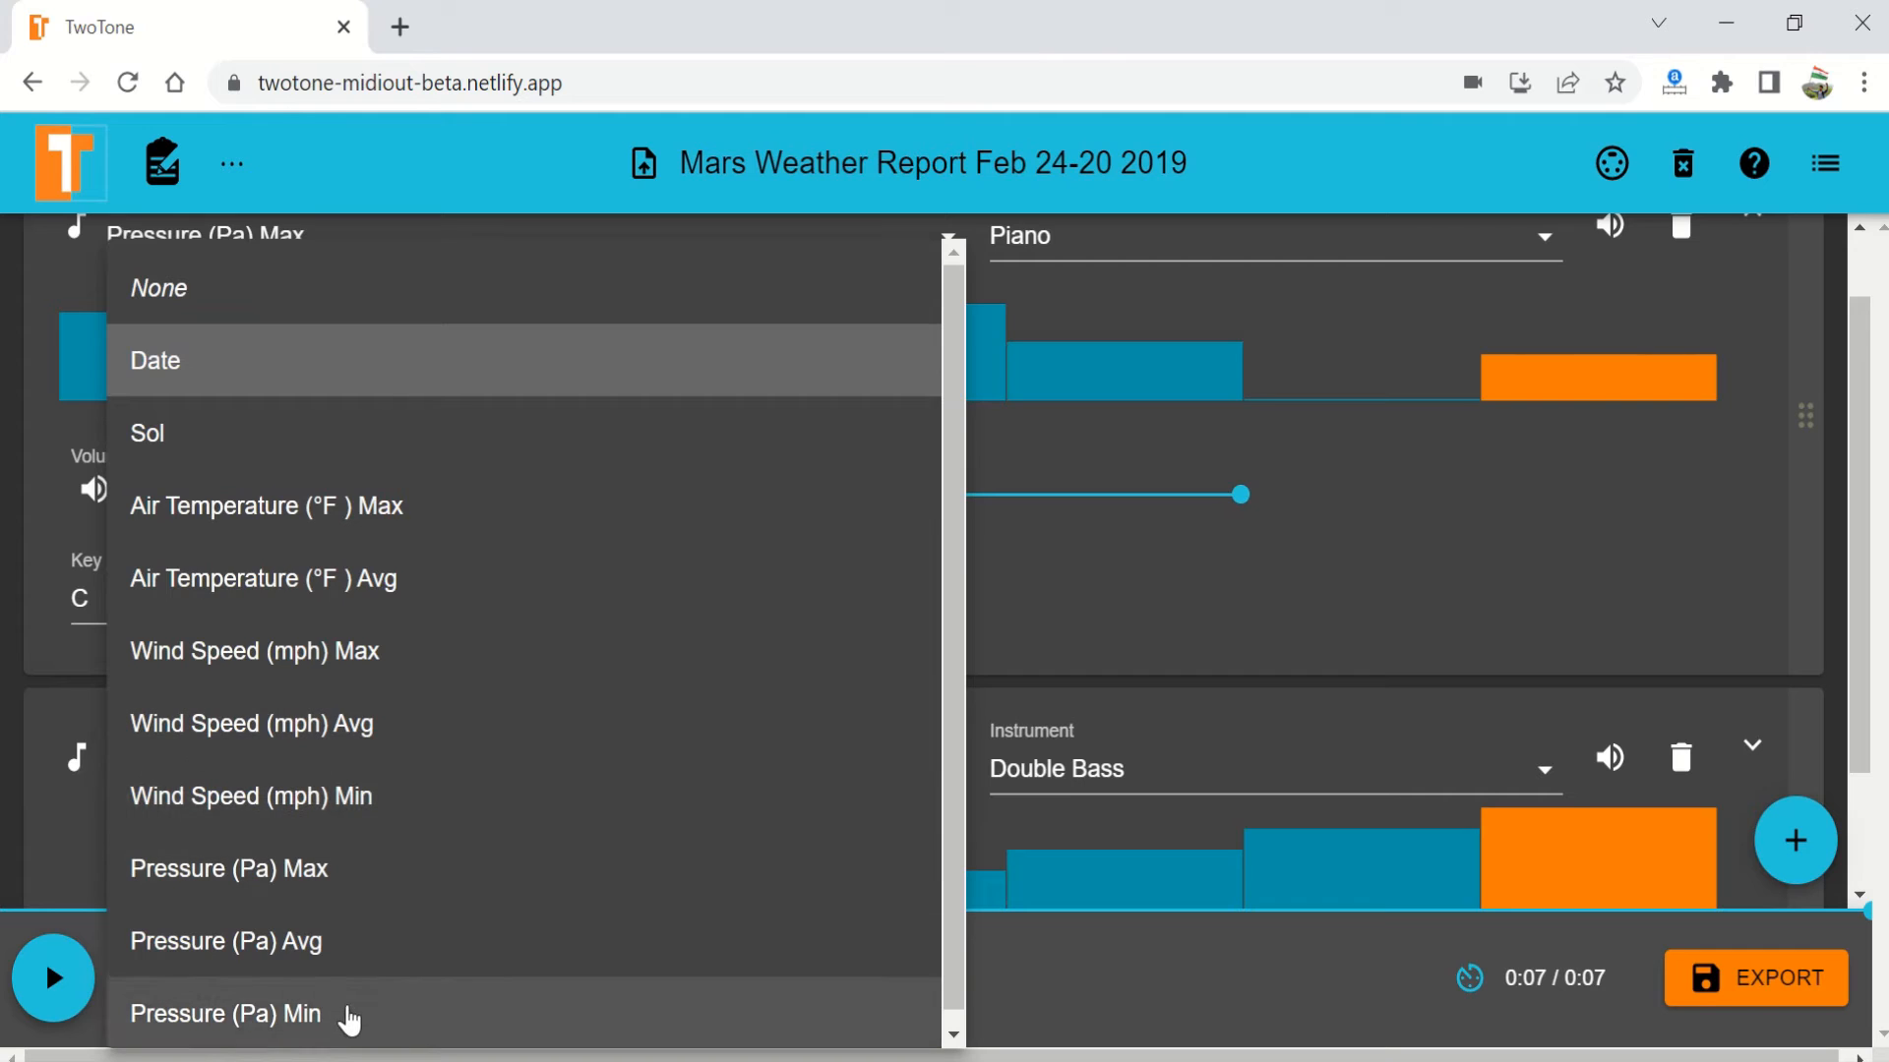
click(349, 1021)
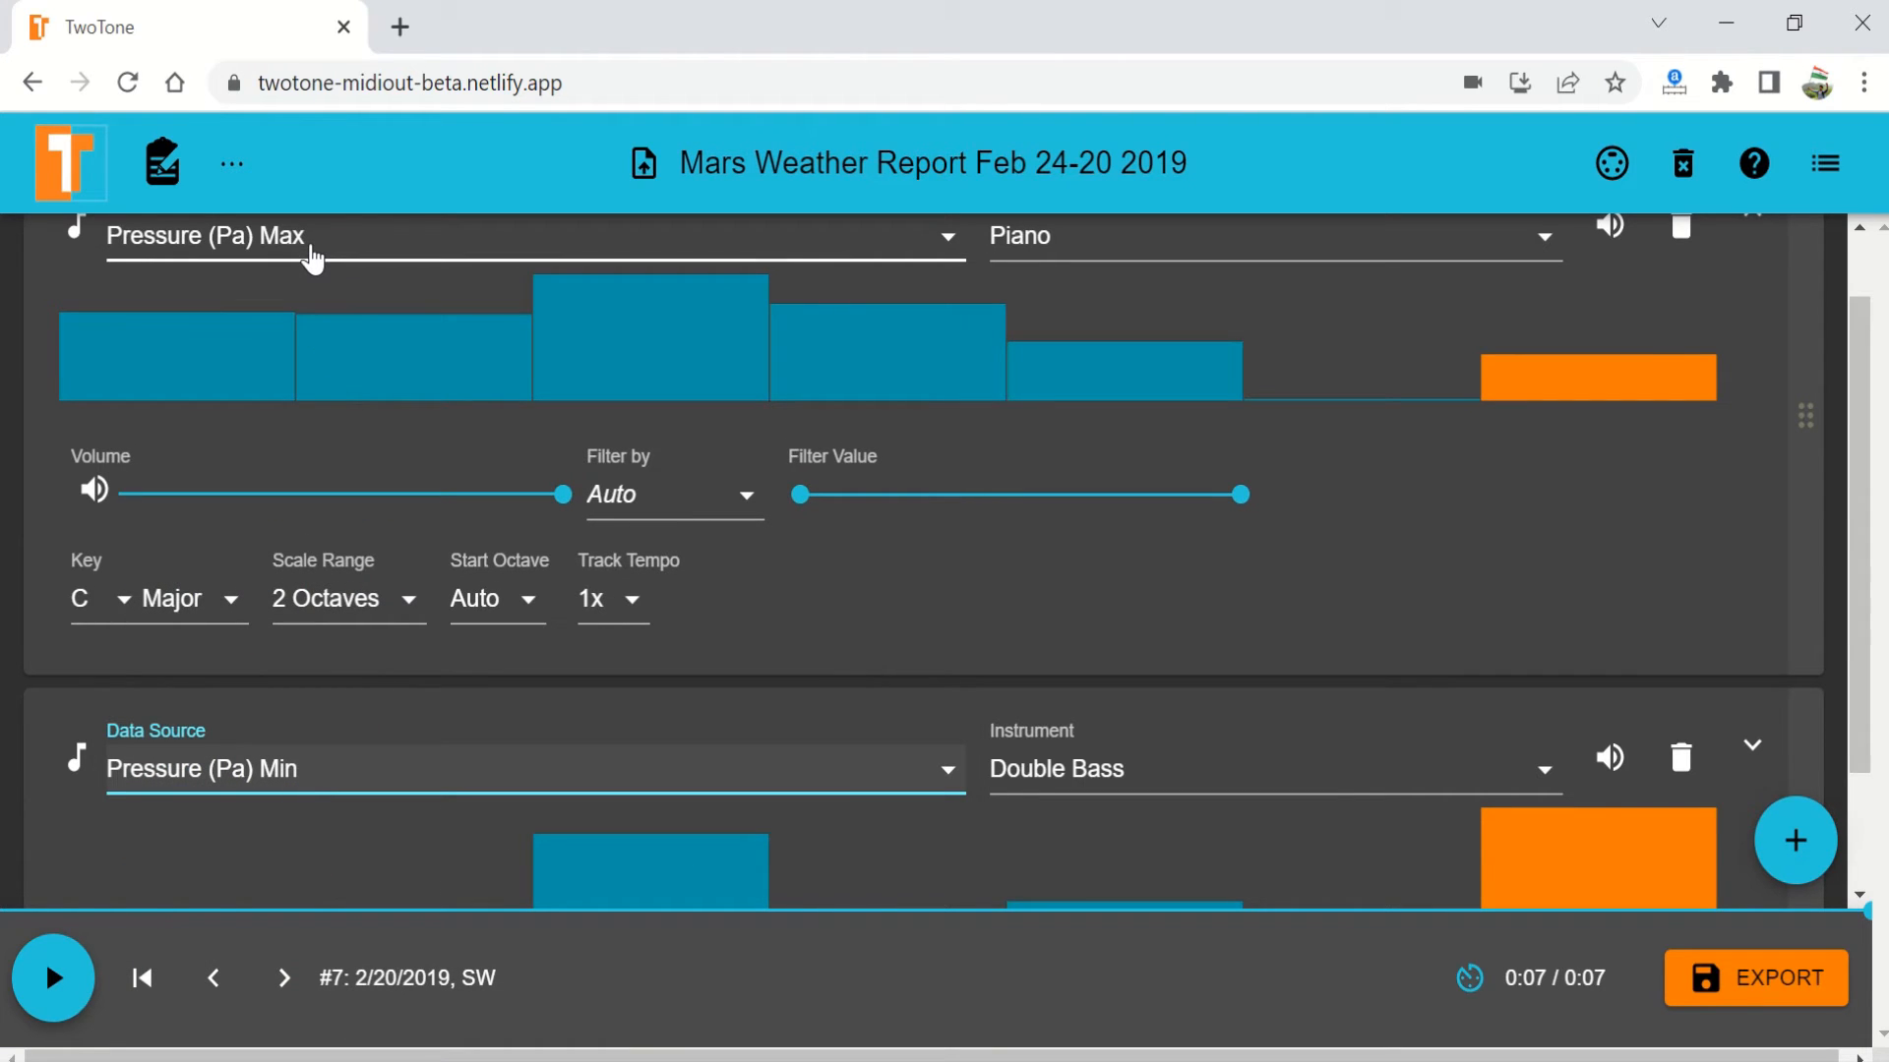
Set the Pressure (Pa) Min track's instrument to Electric Guitar
scroll(1180, 382, up, 1)
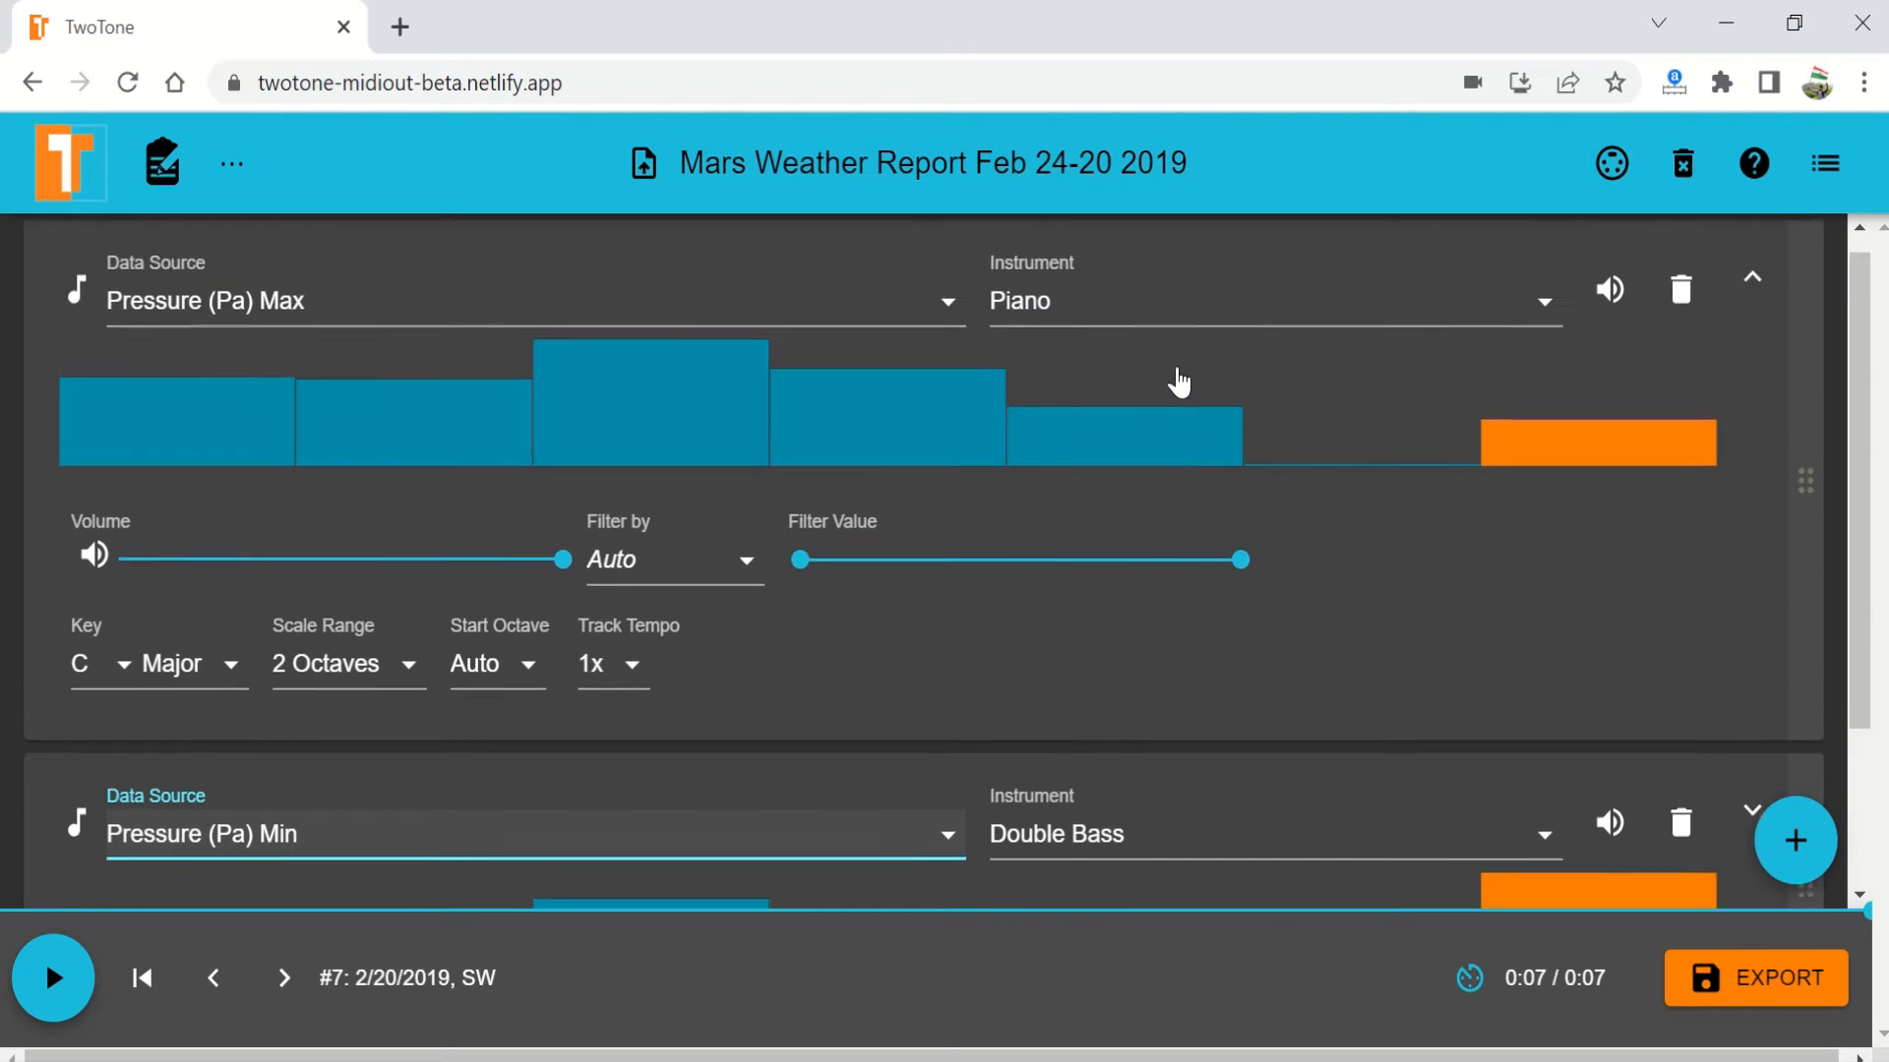
scroll(1131, 658, down, 2)
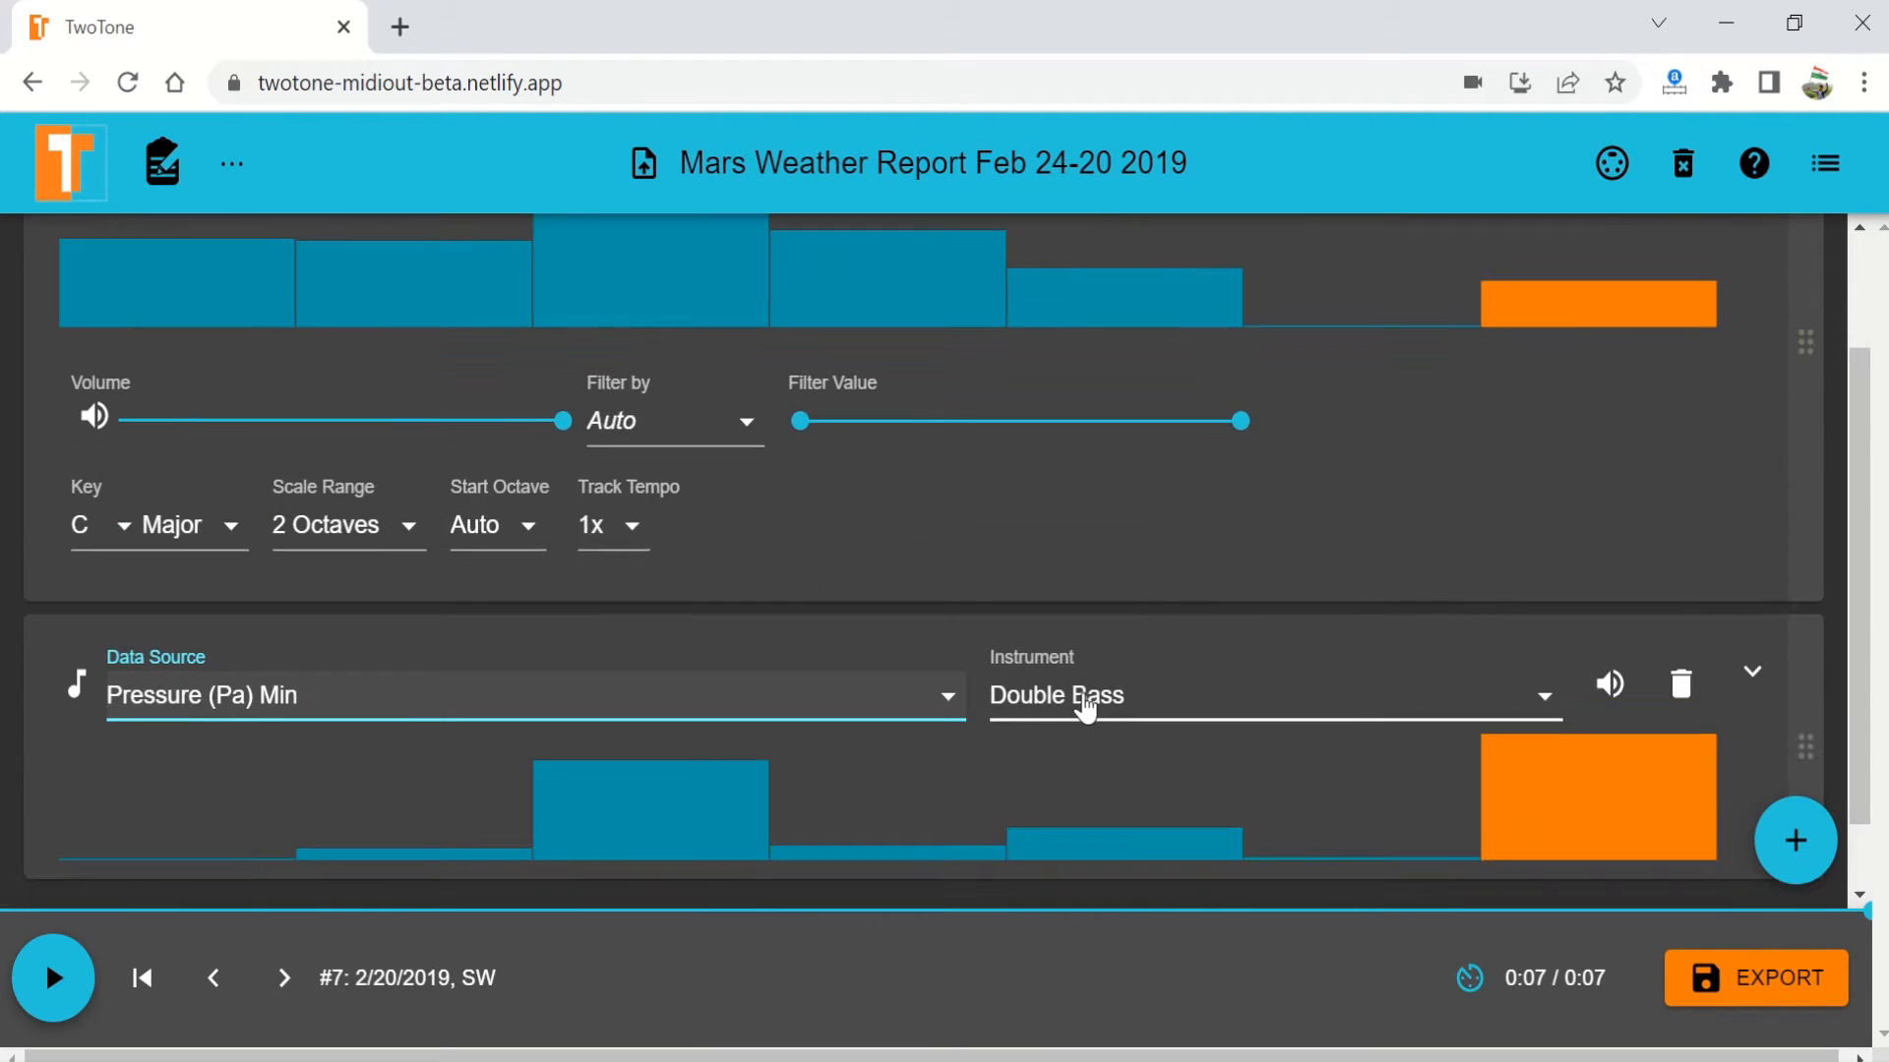
click(1085, 704)
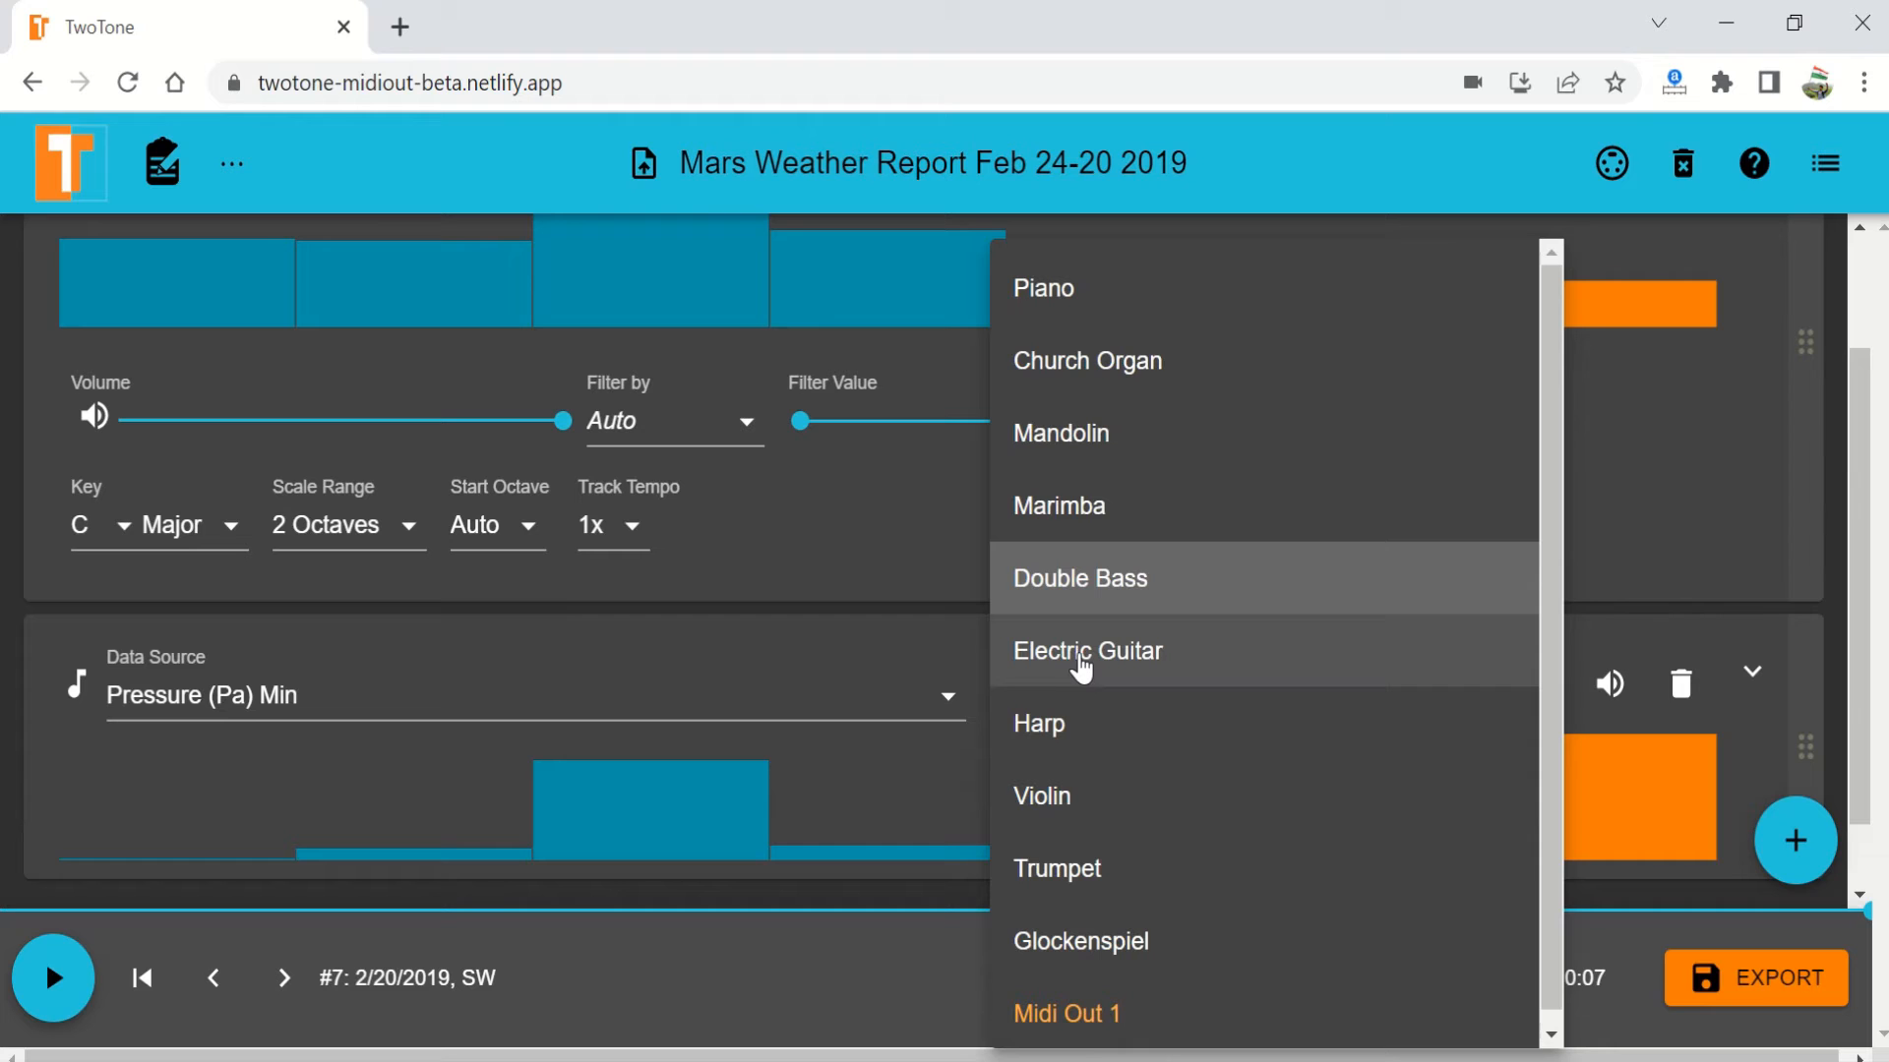
click(1082, 669)
scroll(1079, 662, up, 2)
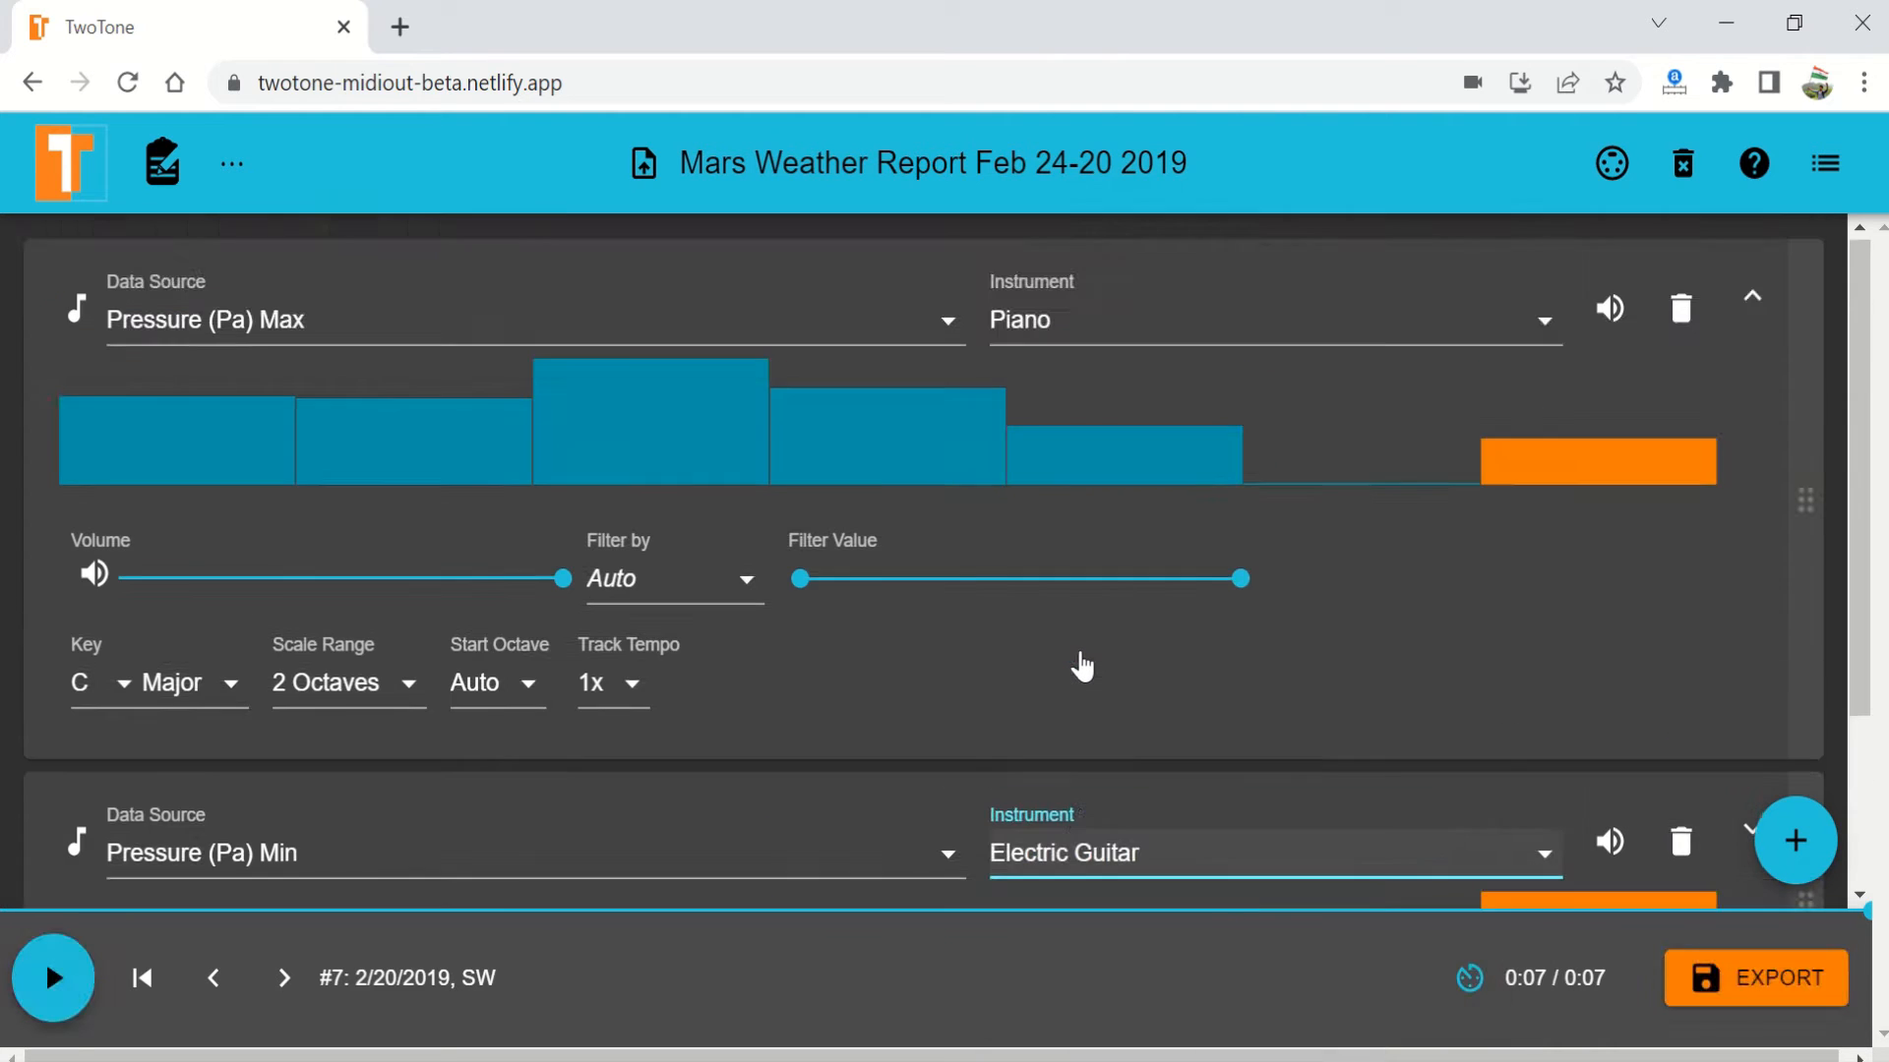
scroll(1191, 753, down, 2)
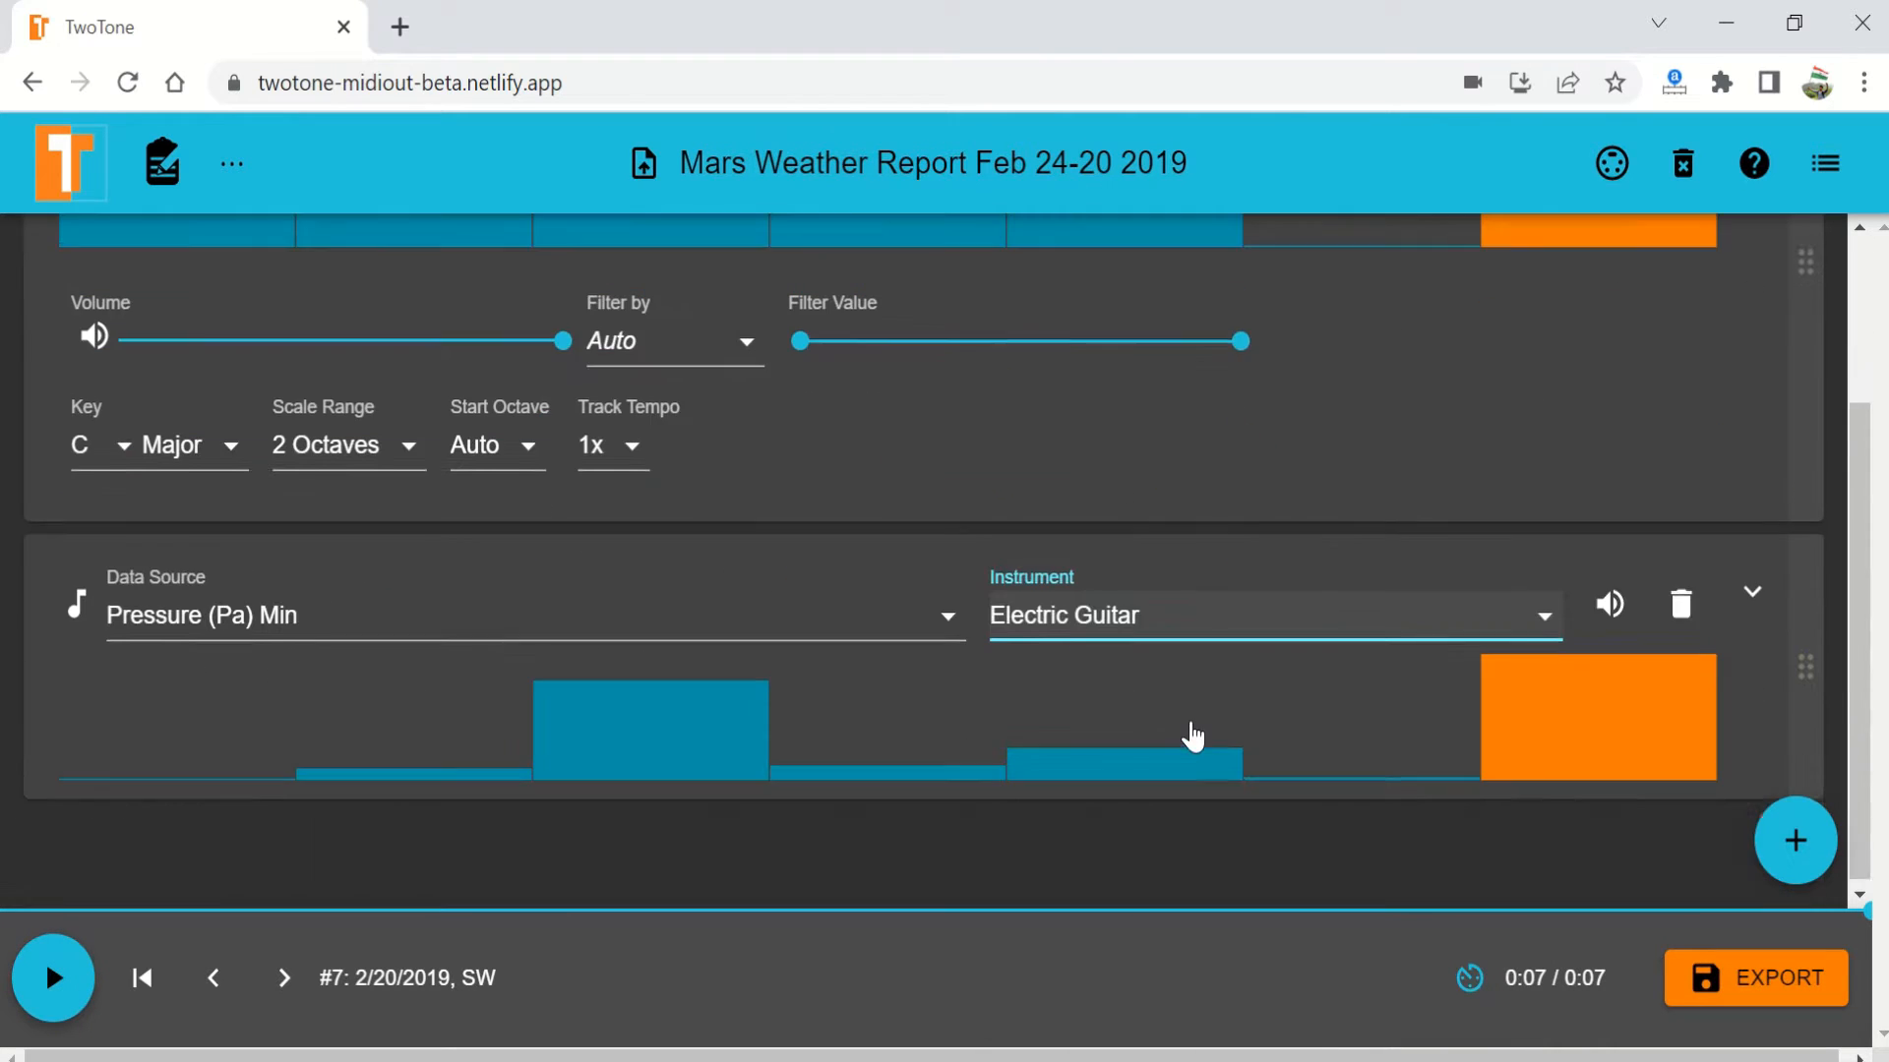
Expand the Pressure (Pa) Min track's settings and compare its key, scale range, octave and tempo with those of the Pressure (Pa) Max track
click(1752, 590)
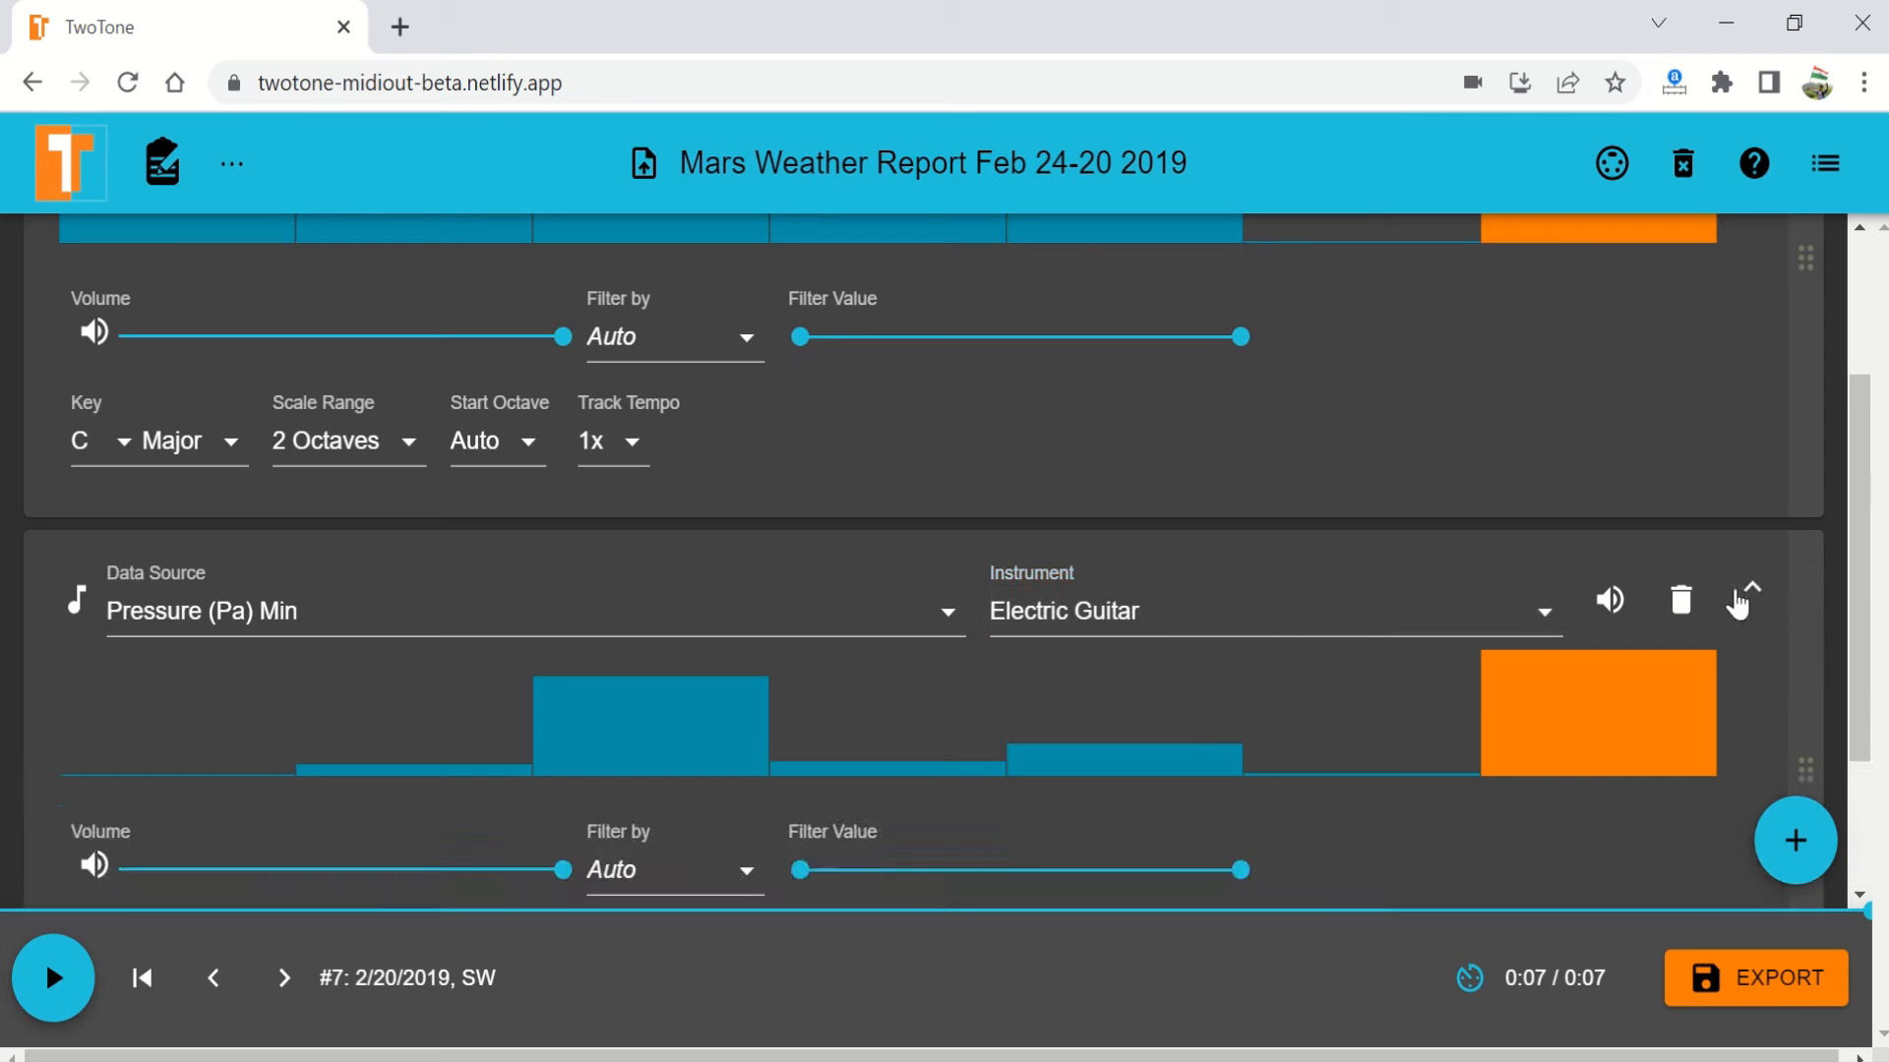
scroll(669, 561, up, 2)
scroll(344, 580, up, 1)
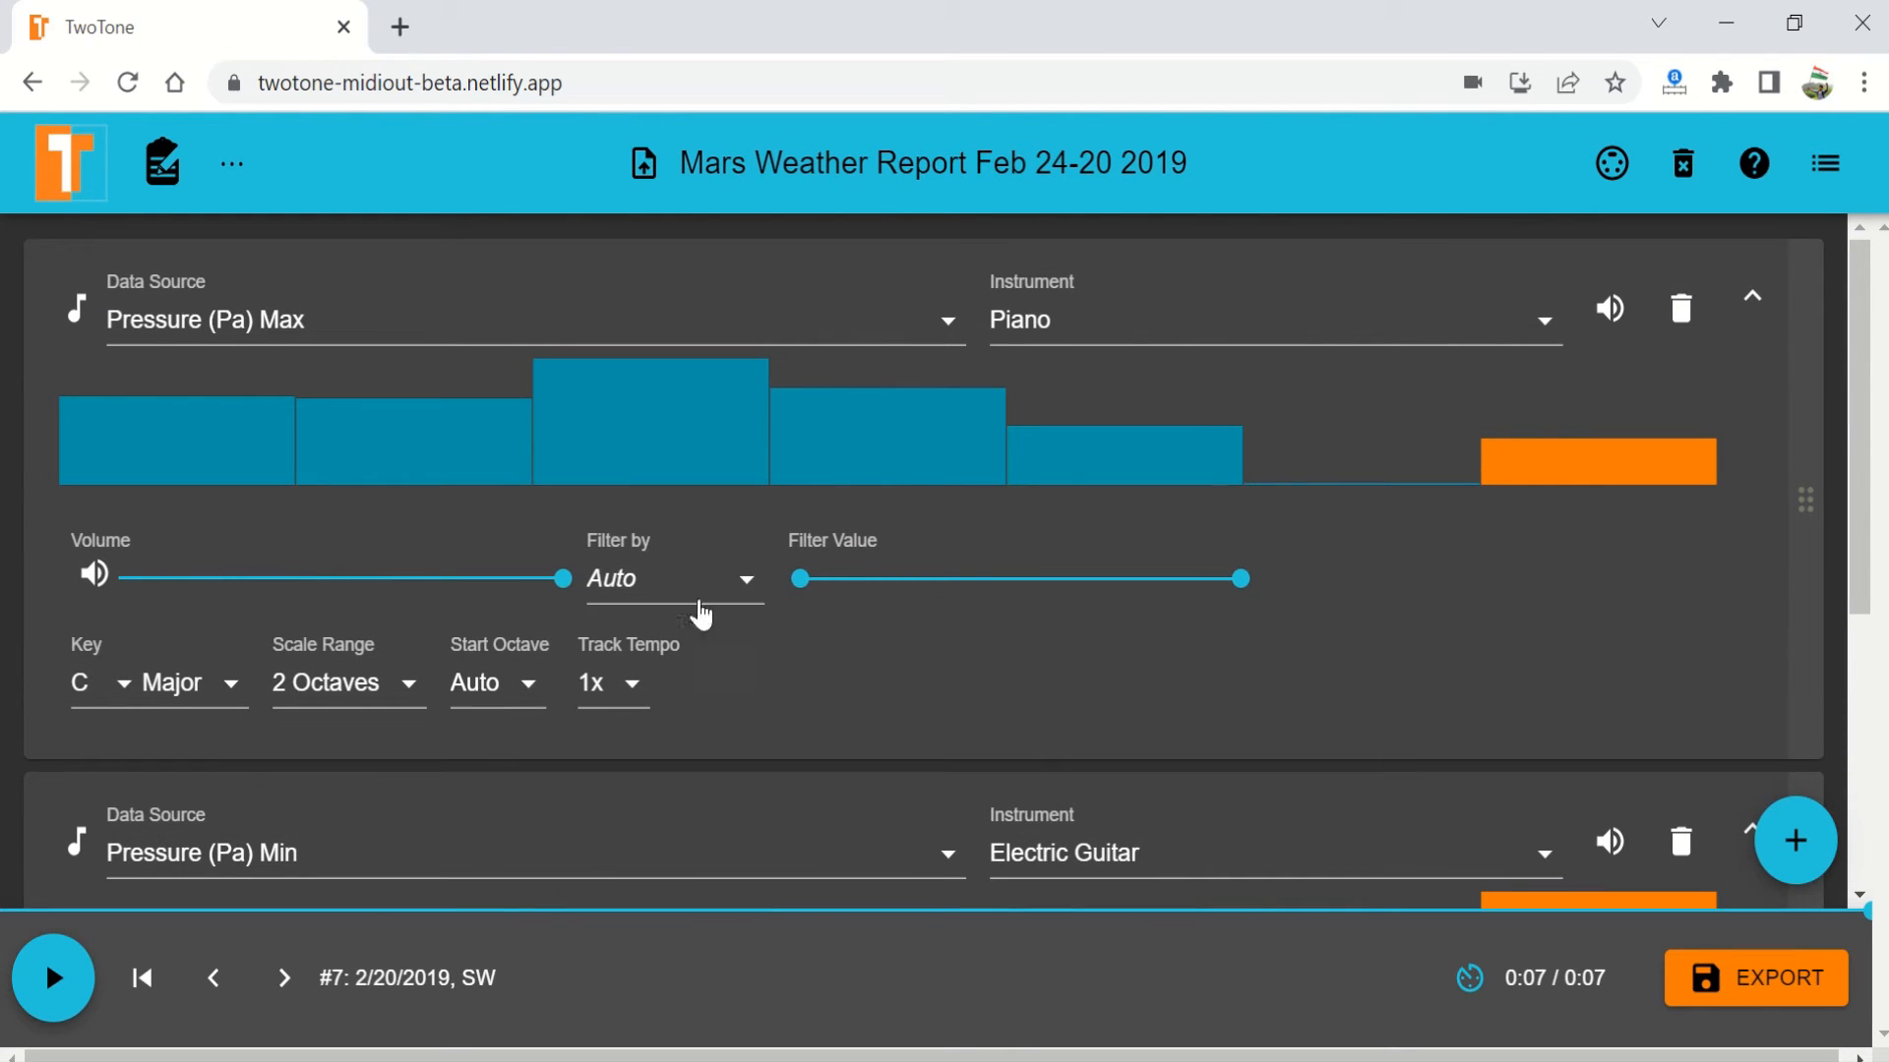
scroll(477, 654, down, 2)
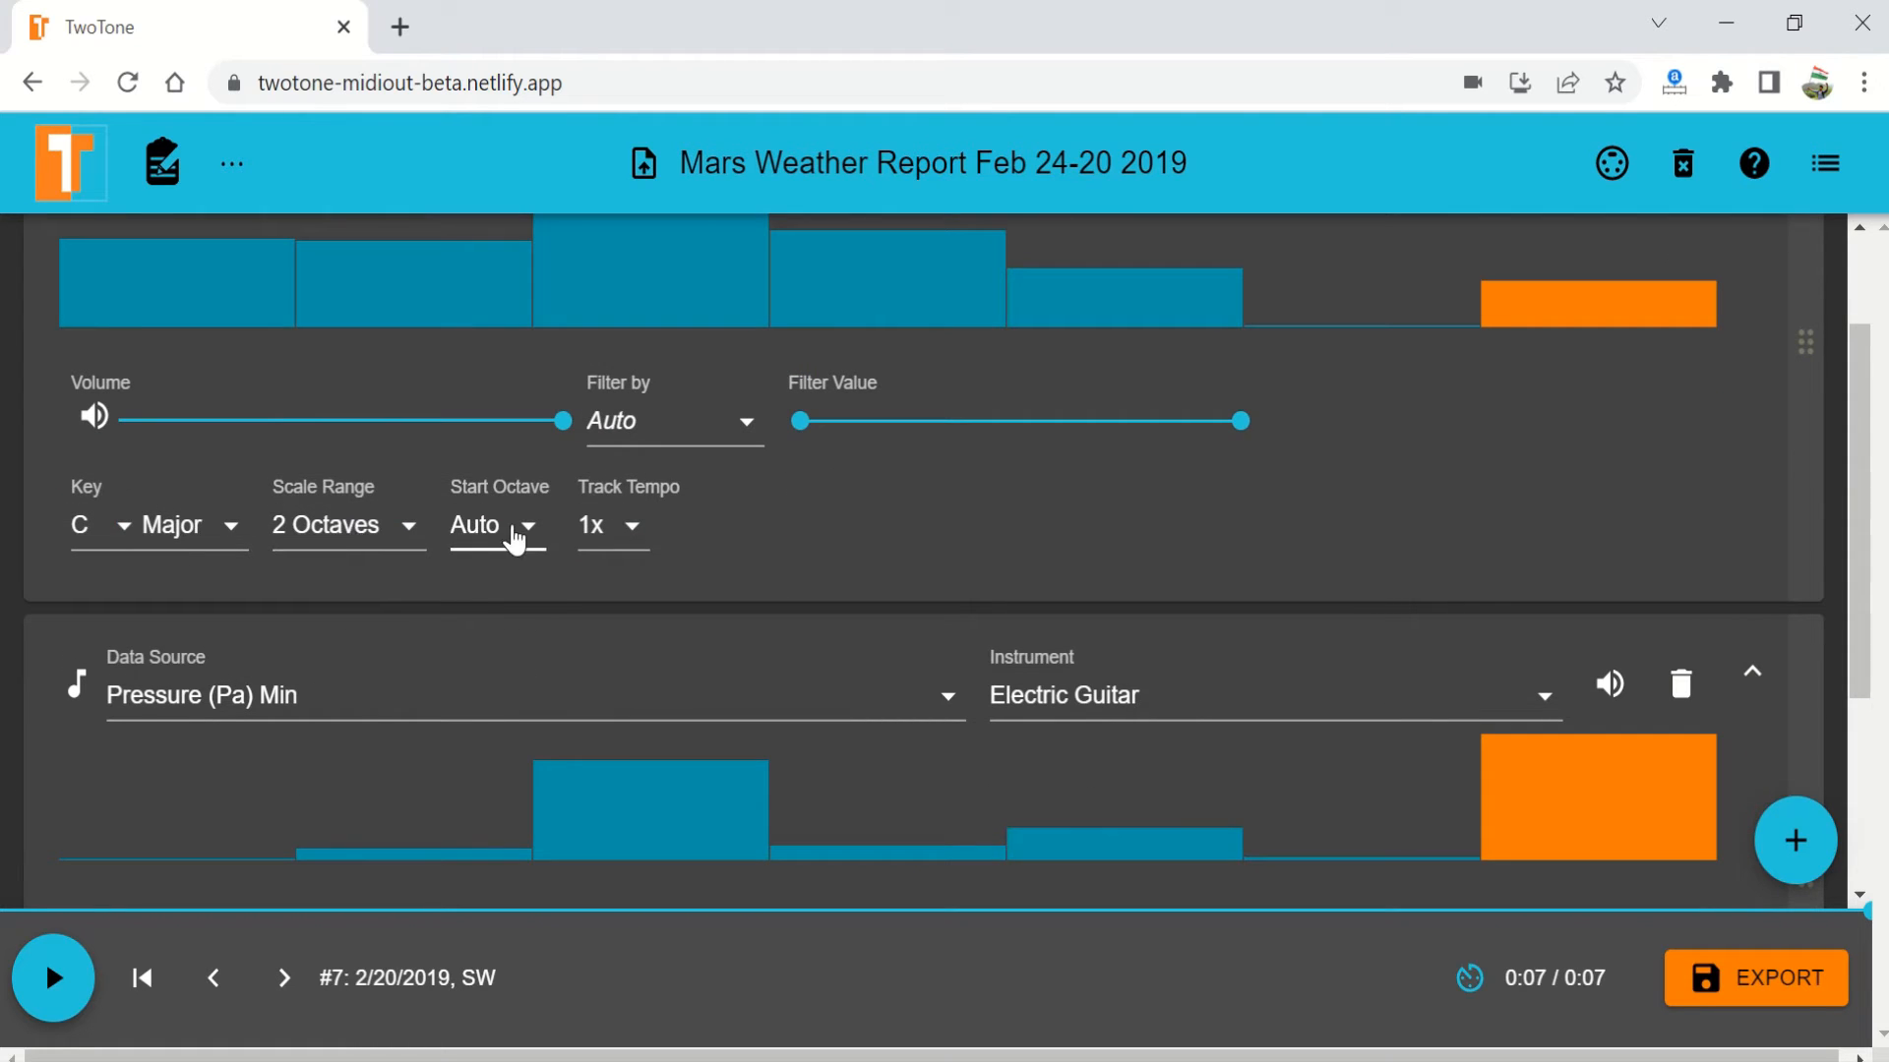
scroll(640, 551, down, 2)
scroll(758, 571, down, 2)
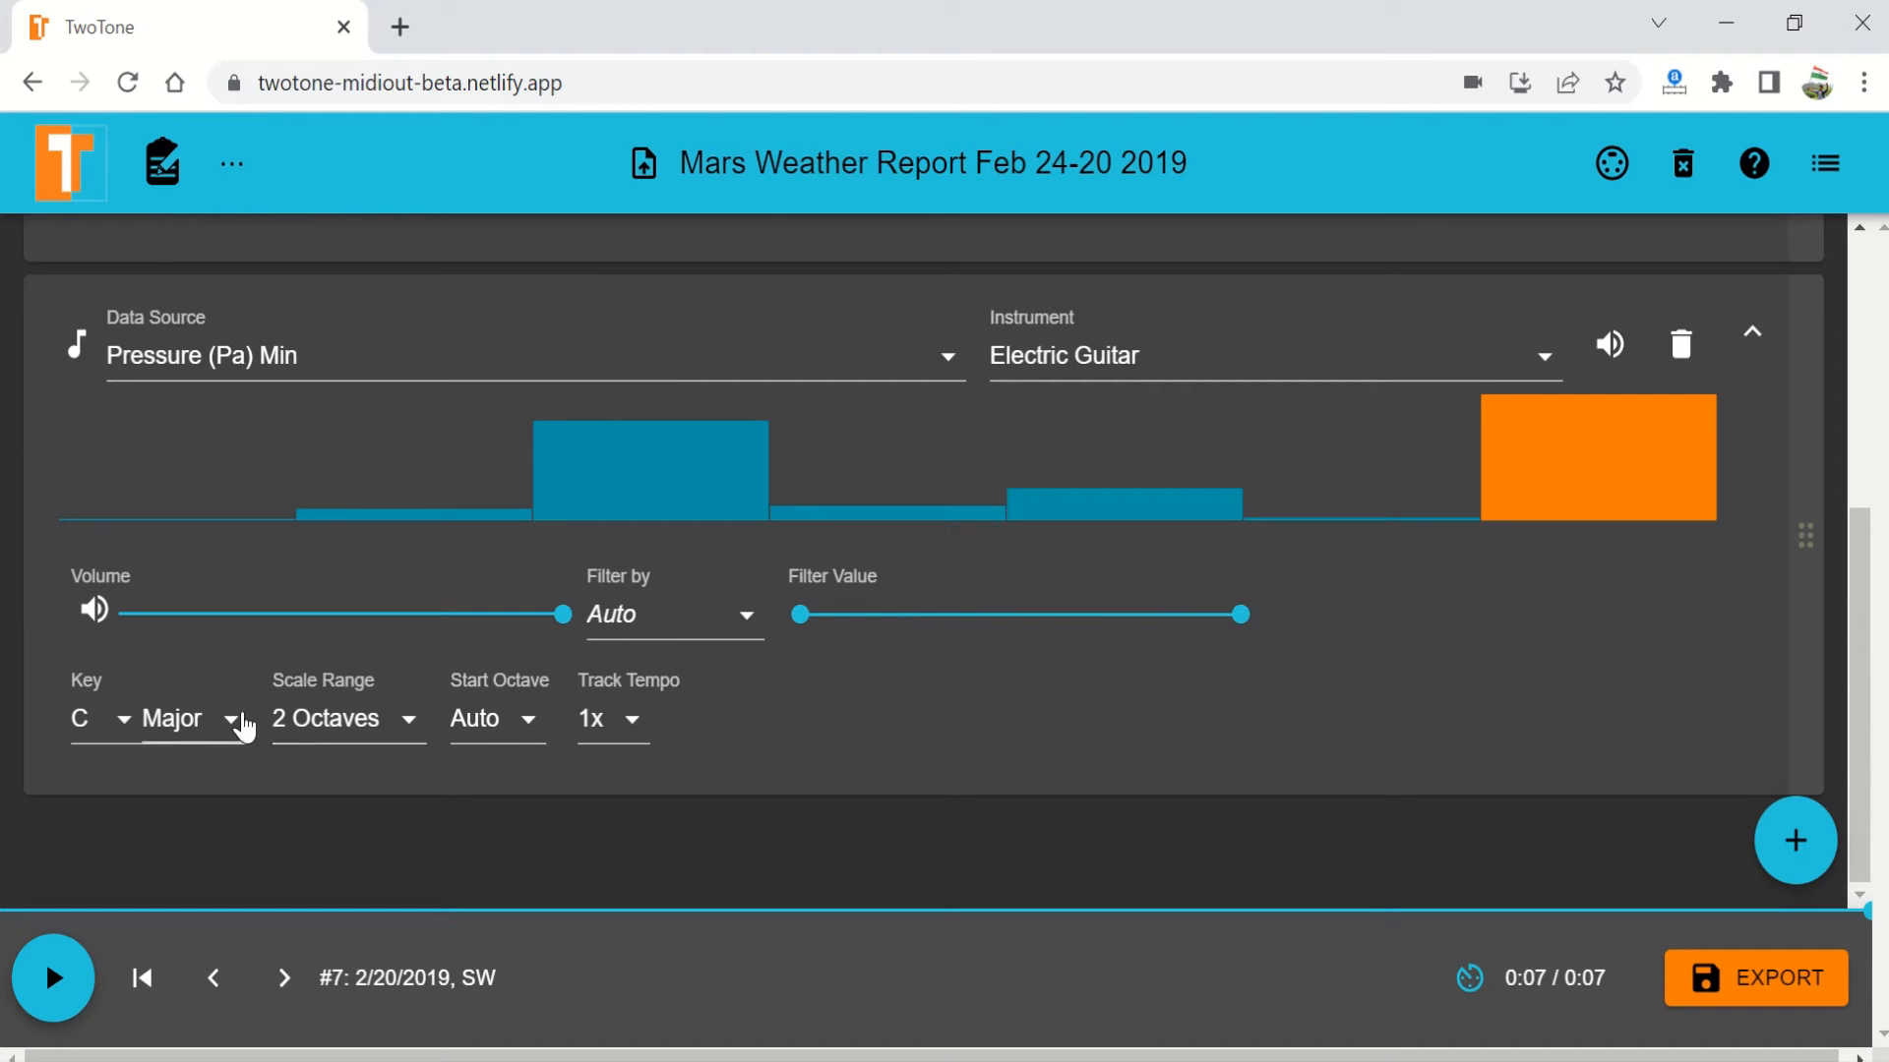
scroll(1173, 663, up, 3)
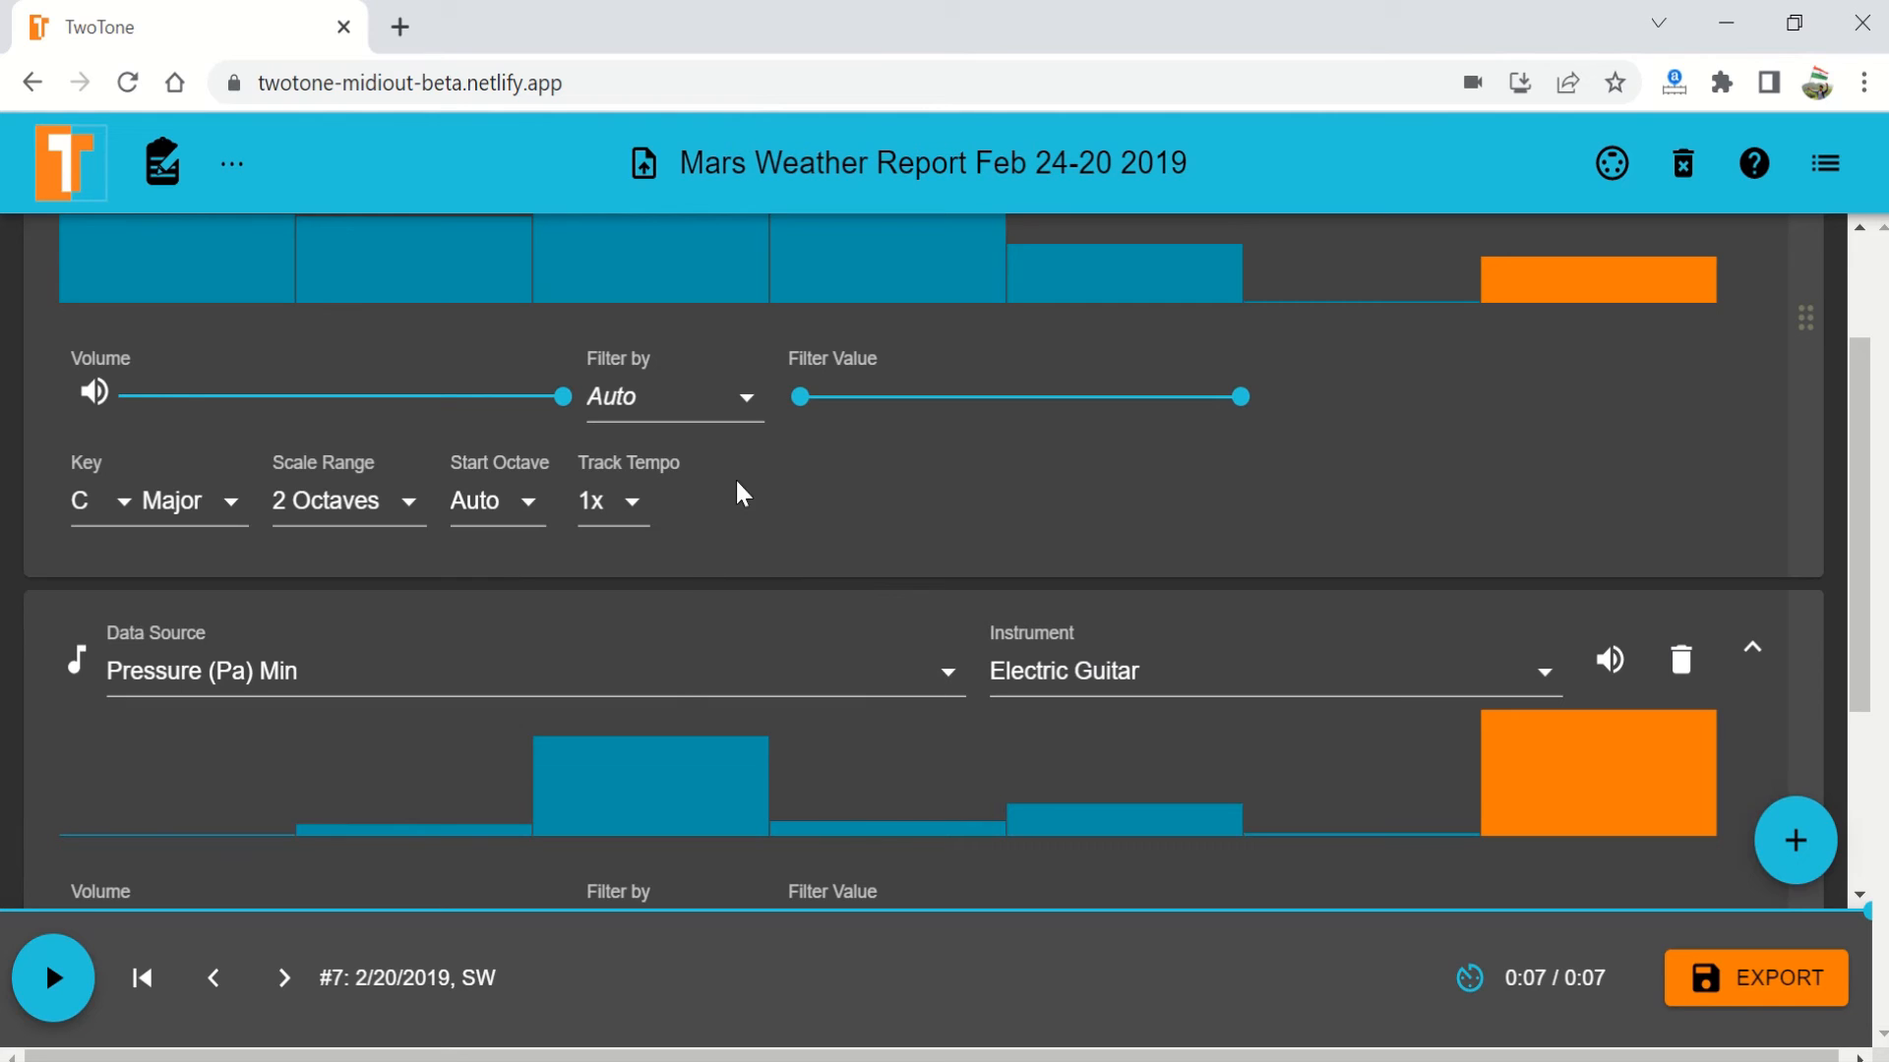
scroll(999, 632, down, 2)
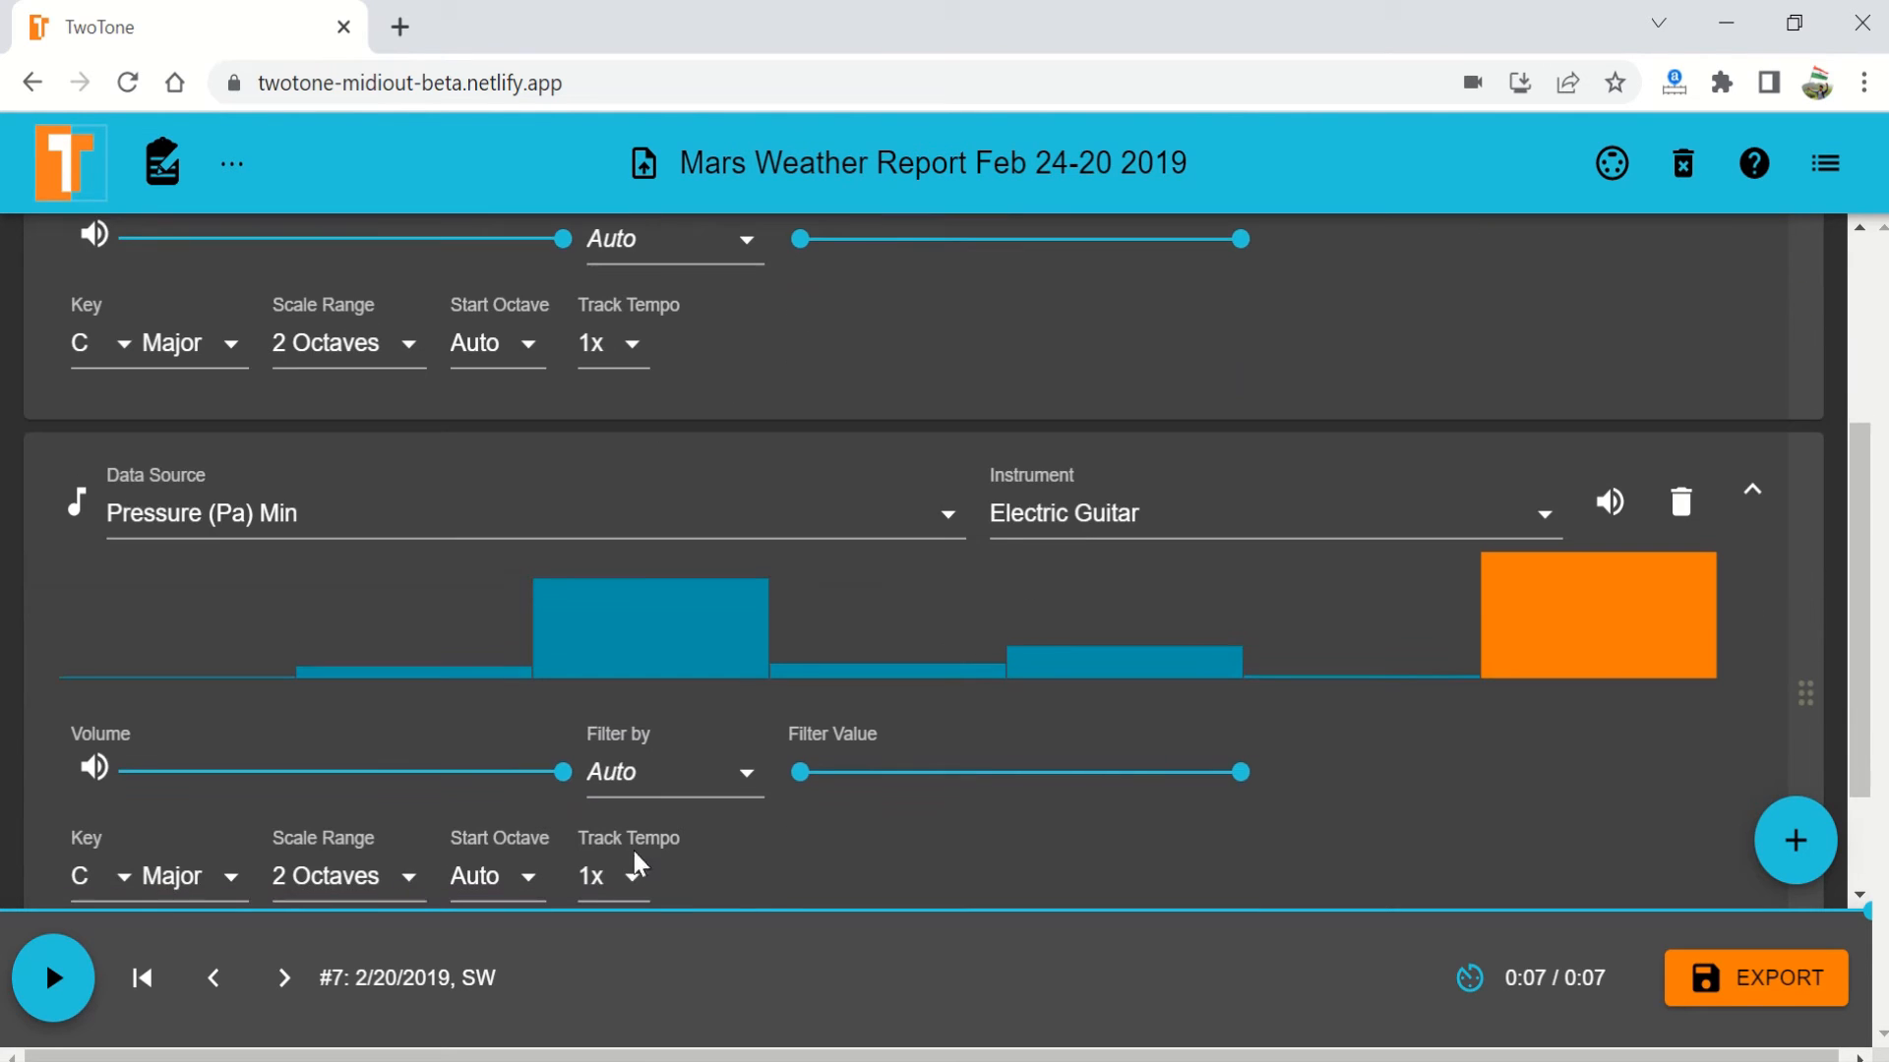
Play the Pressure (Pa) Max and Pressure (Pa) Min tracks together
click(67, 993)
scroll(1119, 833, up, 2)
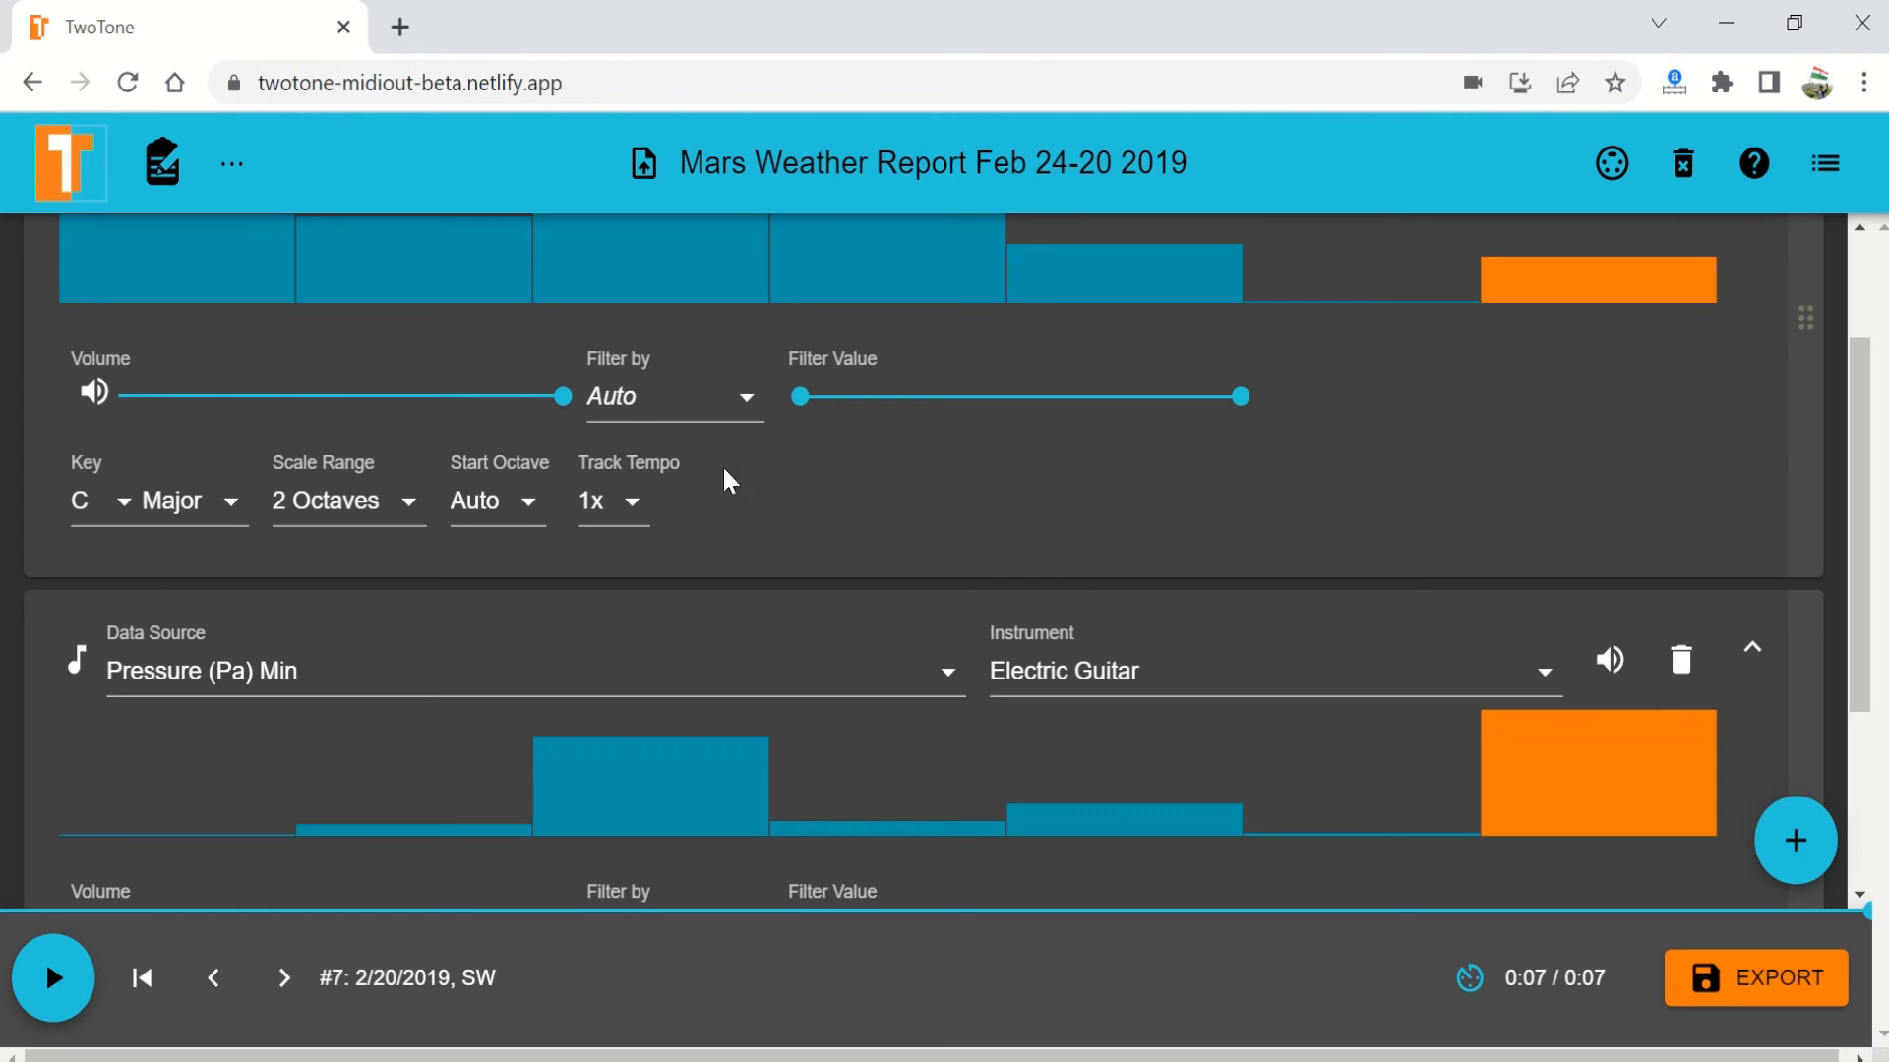
scroll(1109, 371, up, 2)
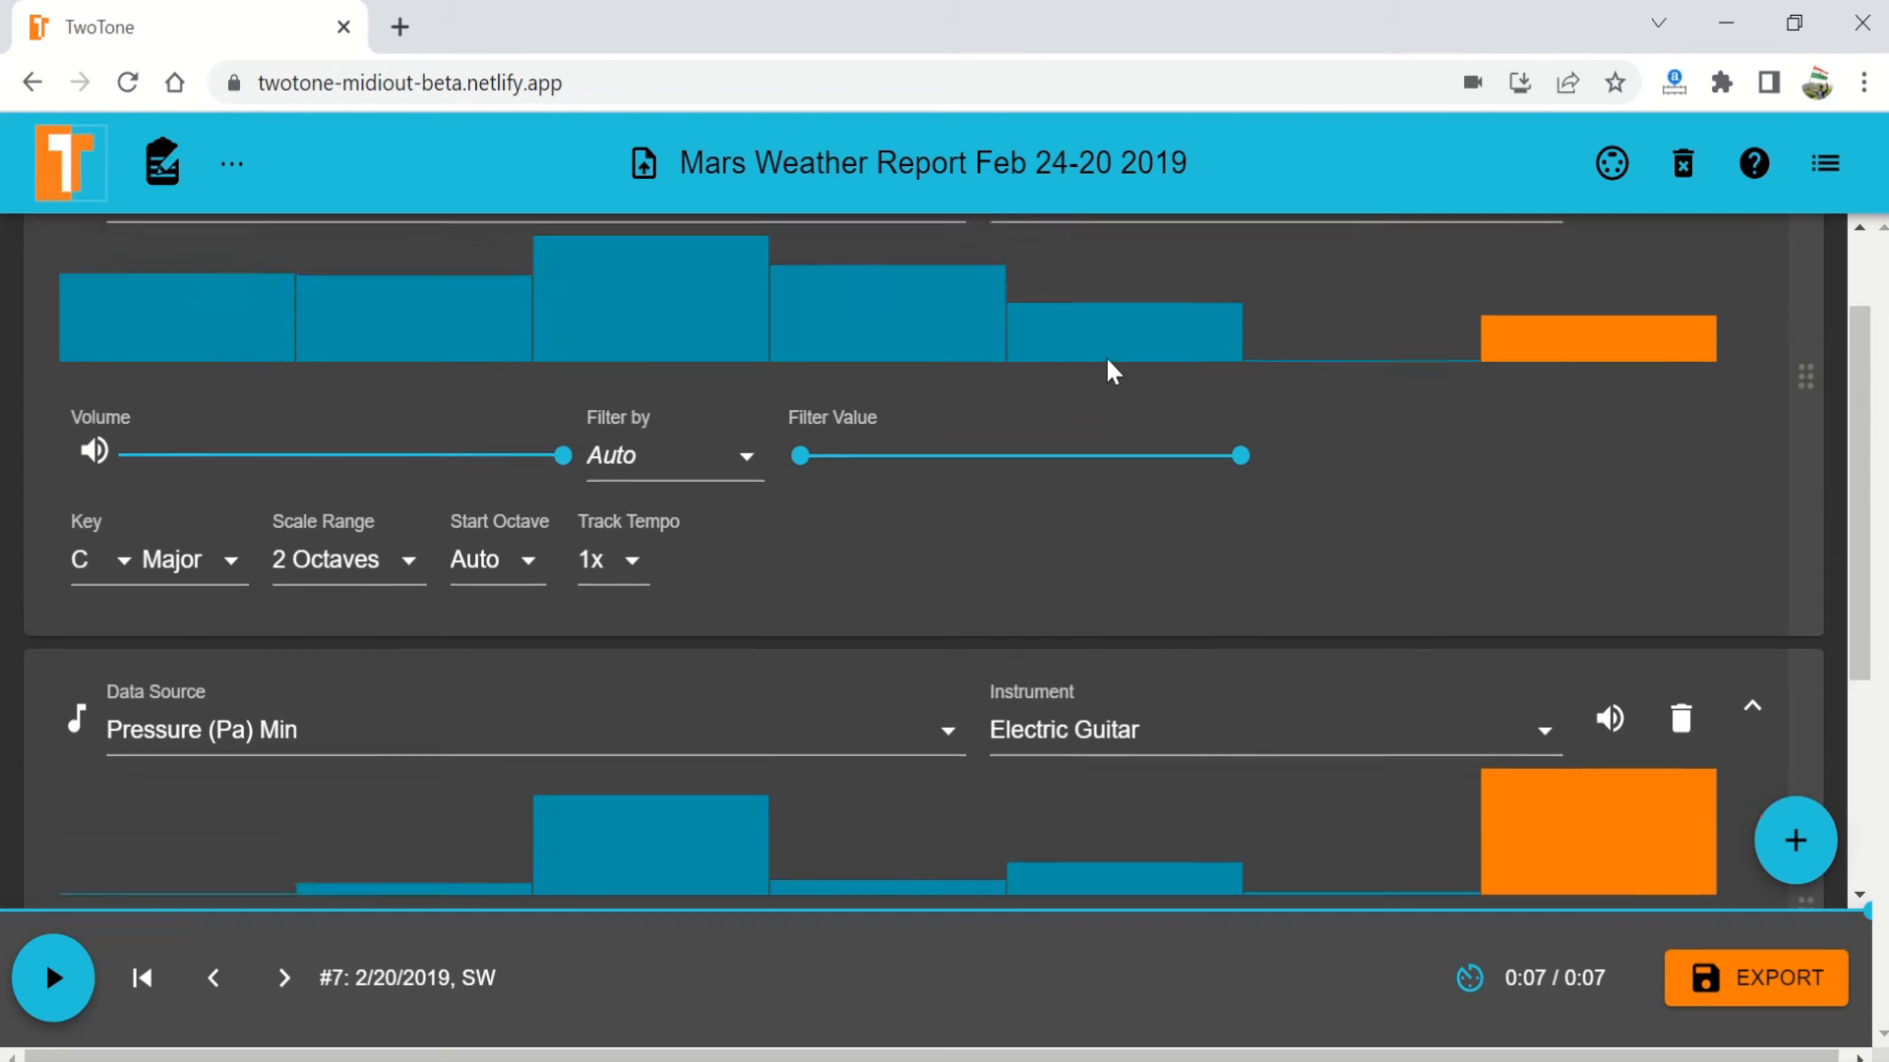
Filter the Pressure (Pa) Min track by Direction, keeping only the SW values
scroll(1038, 672, down, 5)
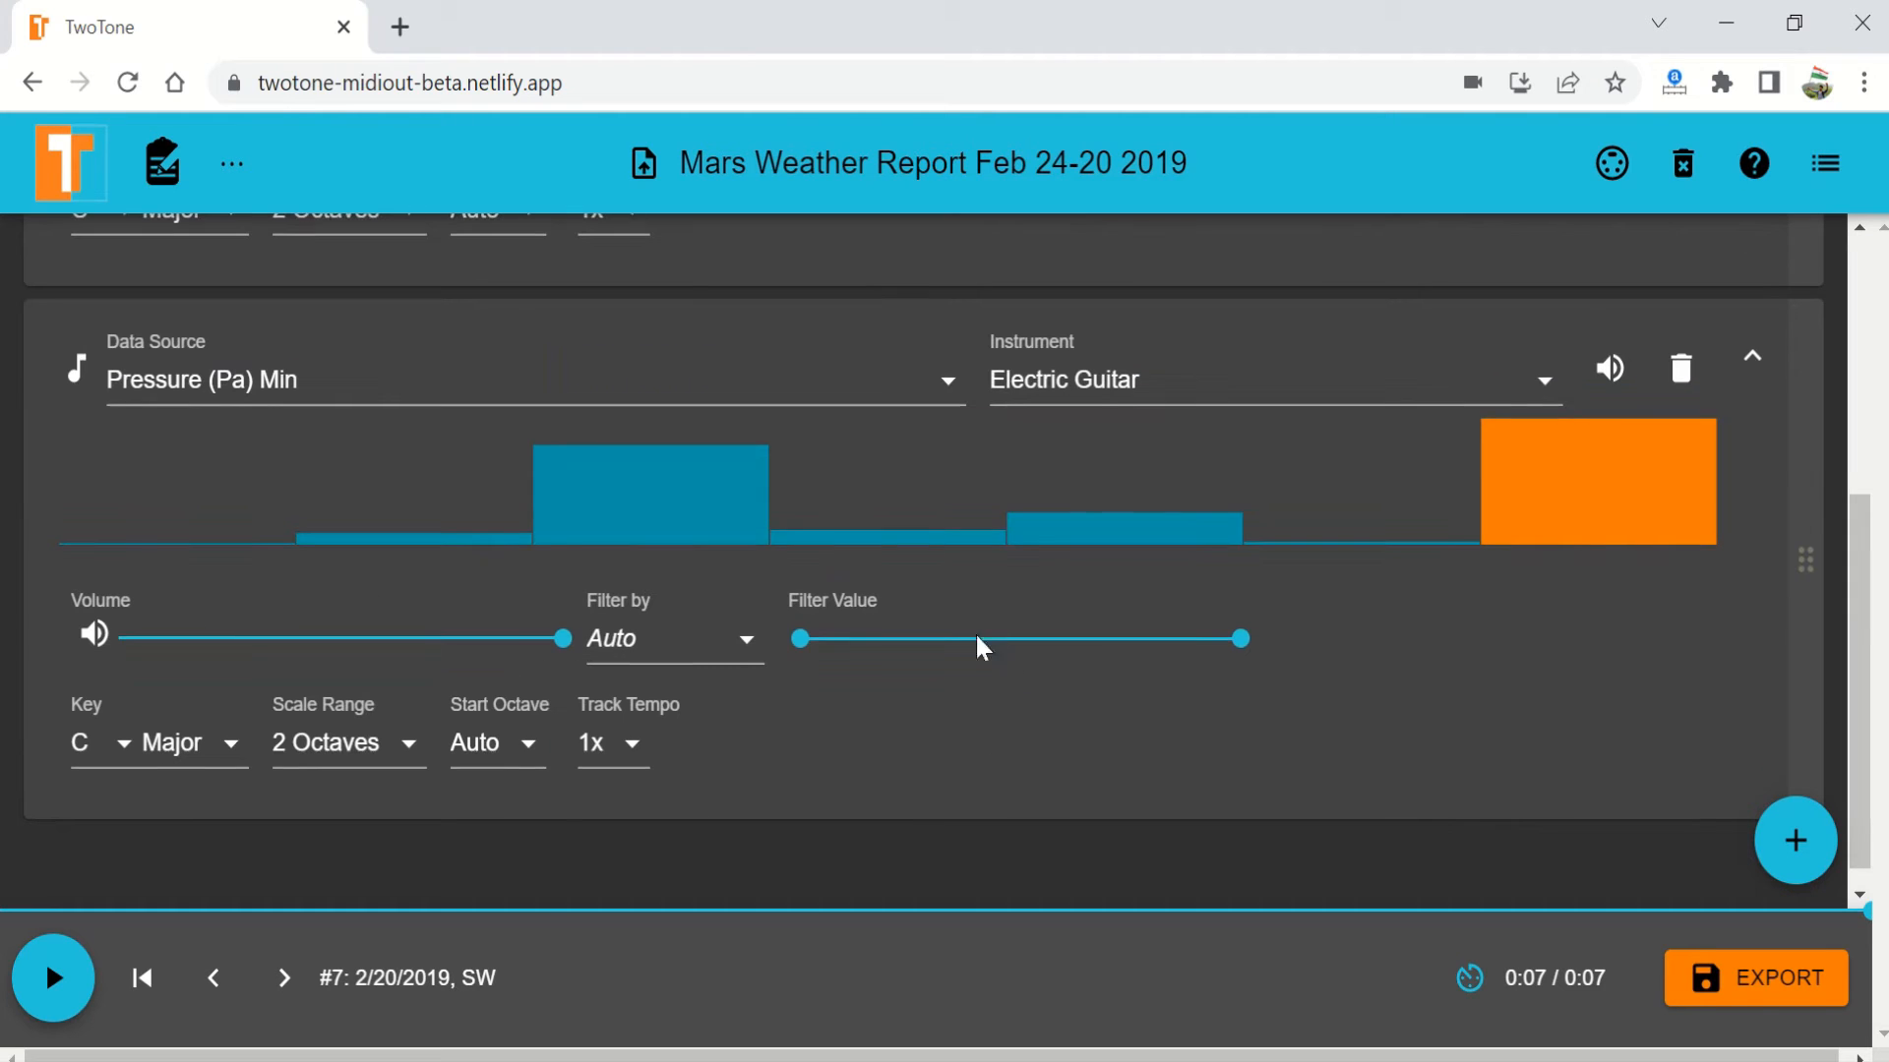
click(675, 654)
click(692, 872)
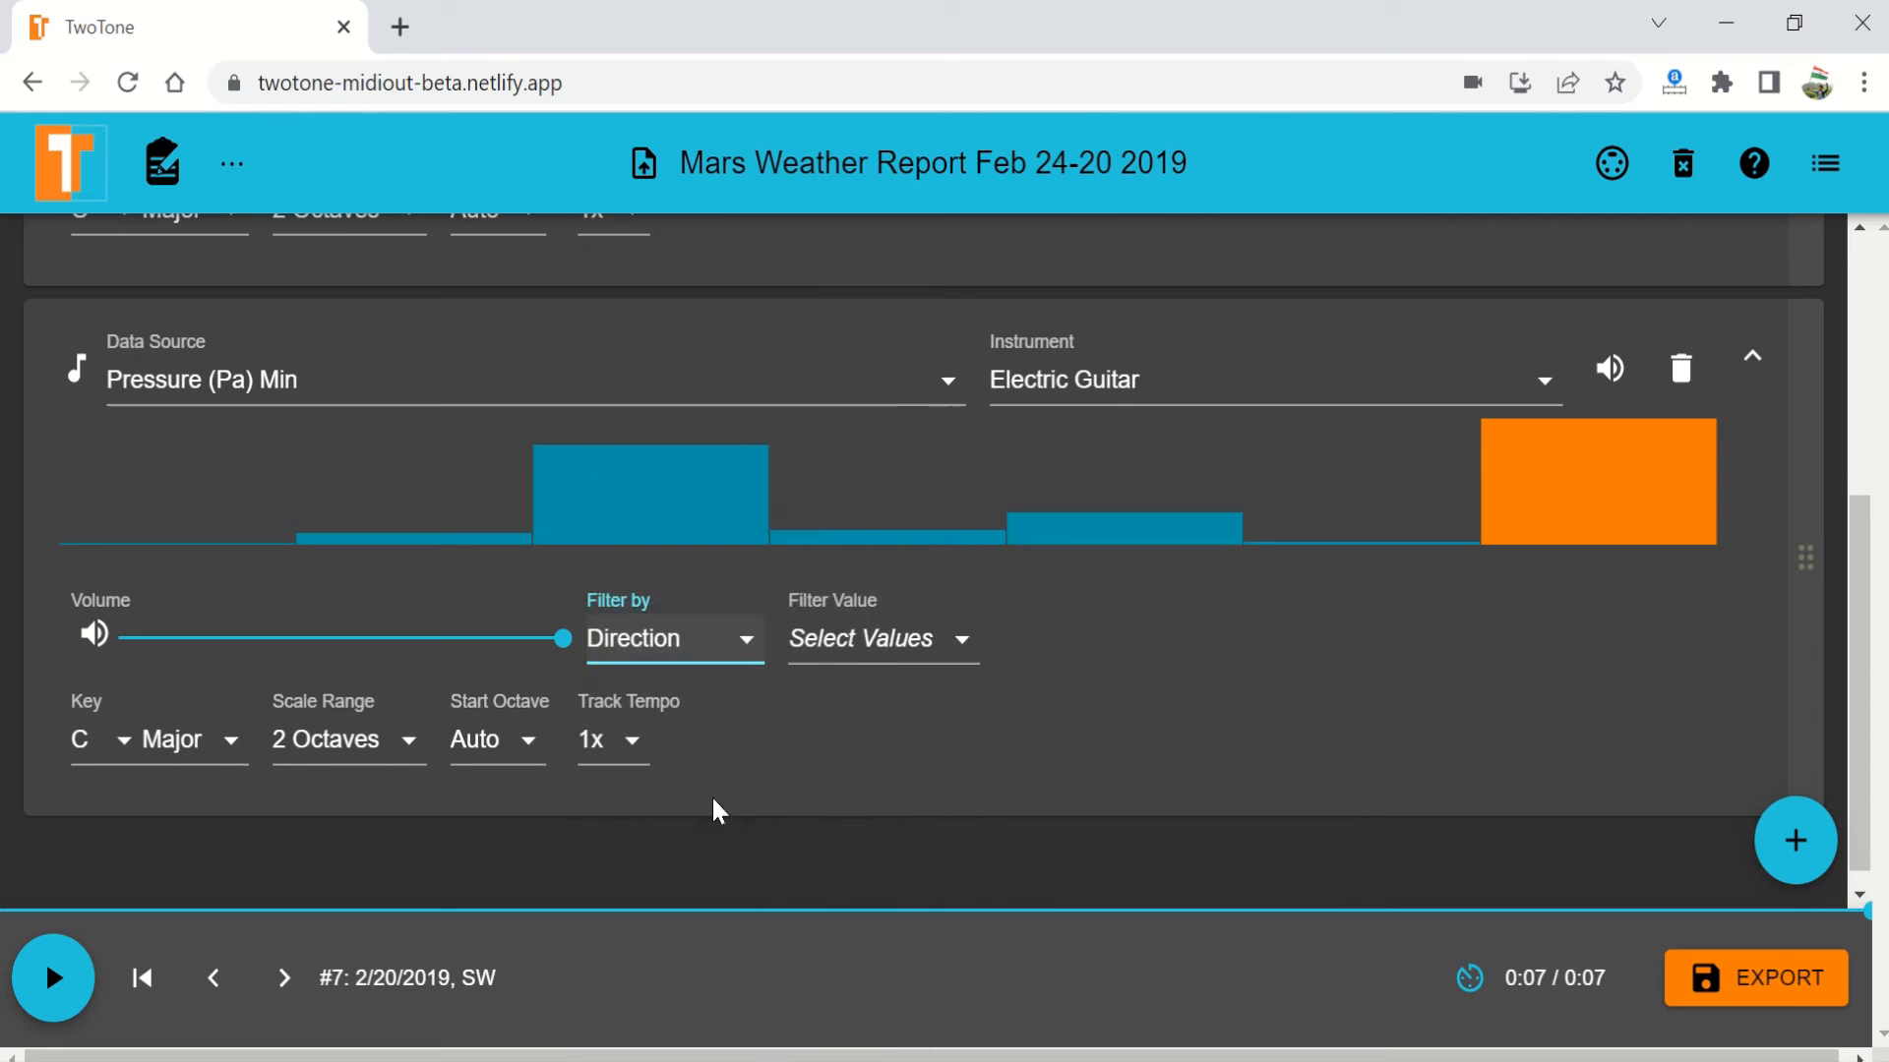
click(911, 645)
click(848, 644)
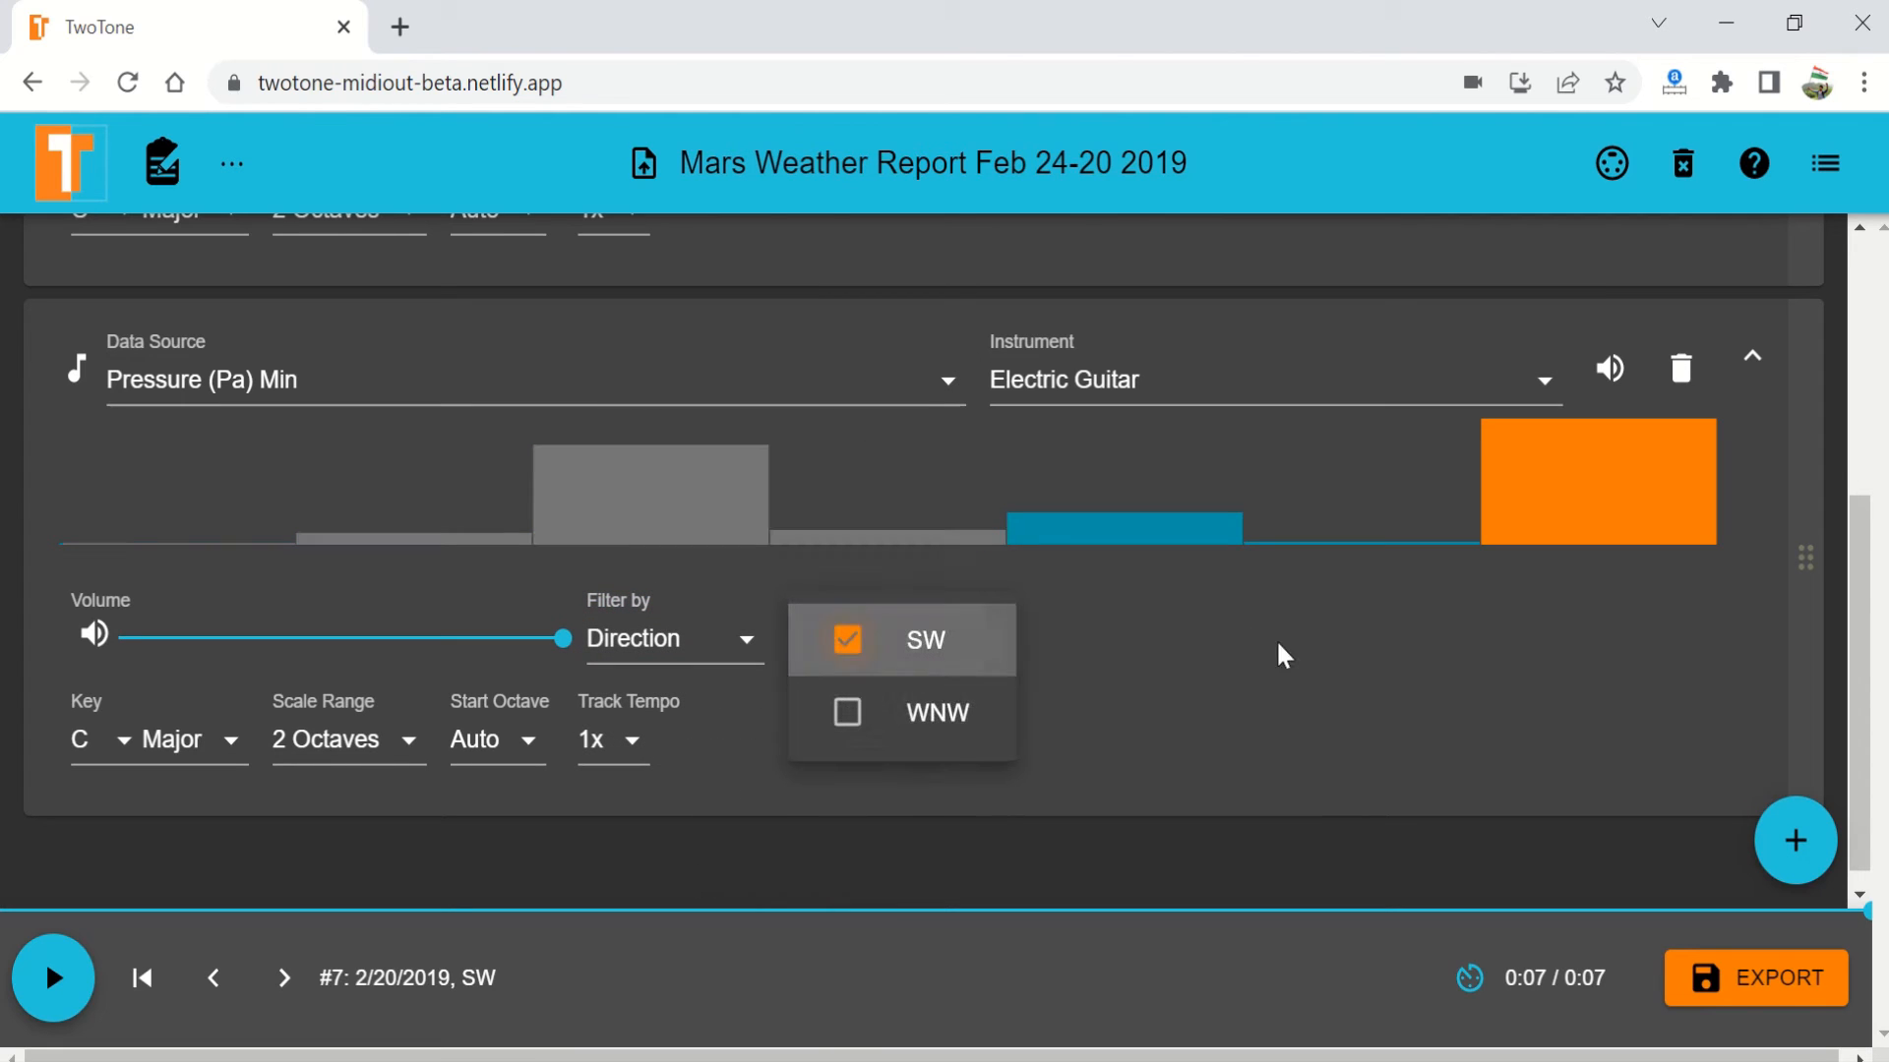
click(1259, 666)
Compare the filtered Pressure (Pa) Min bars with the Pressure (Pa) Max bars and play both tracks with the filter applied
scroll(776, 797, up, 2)
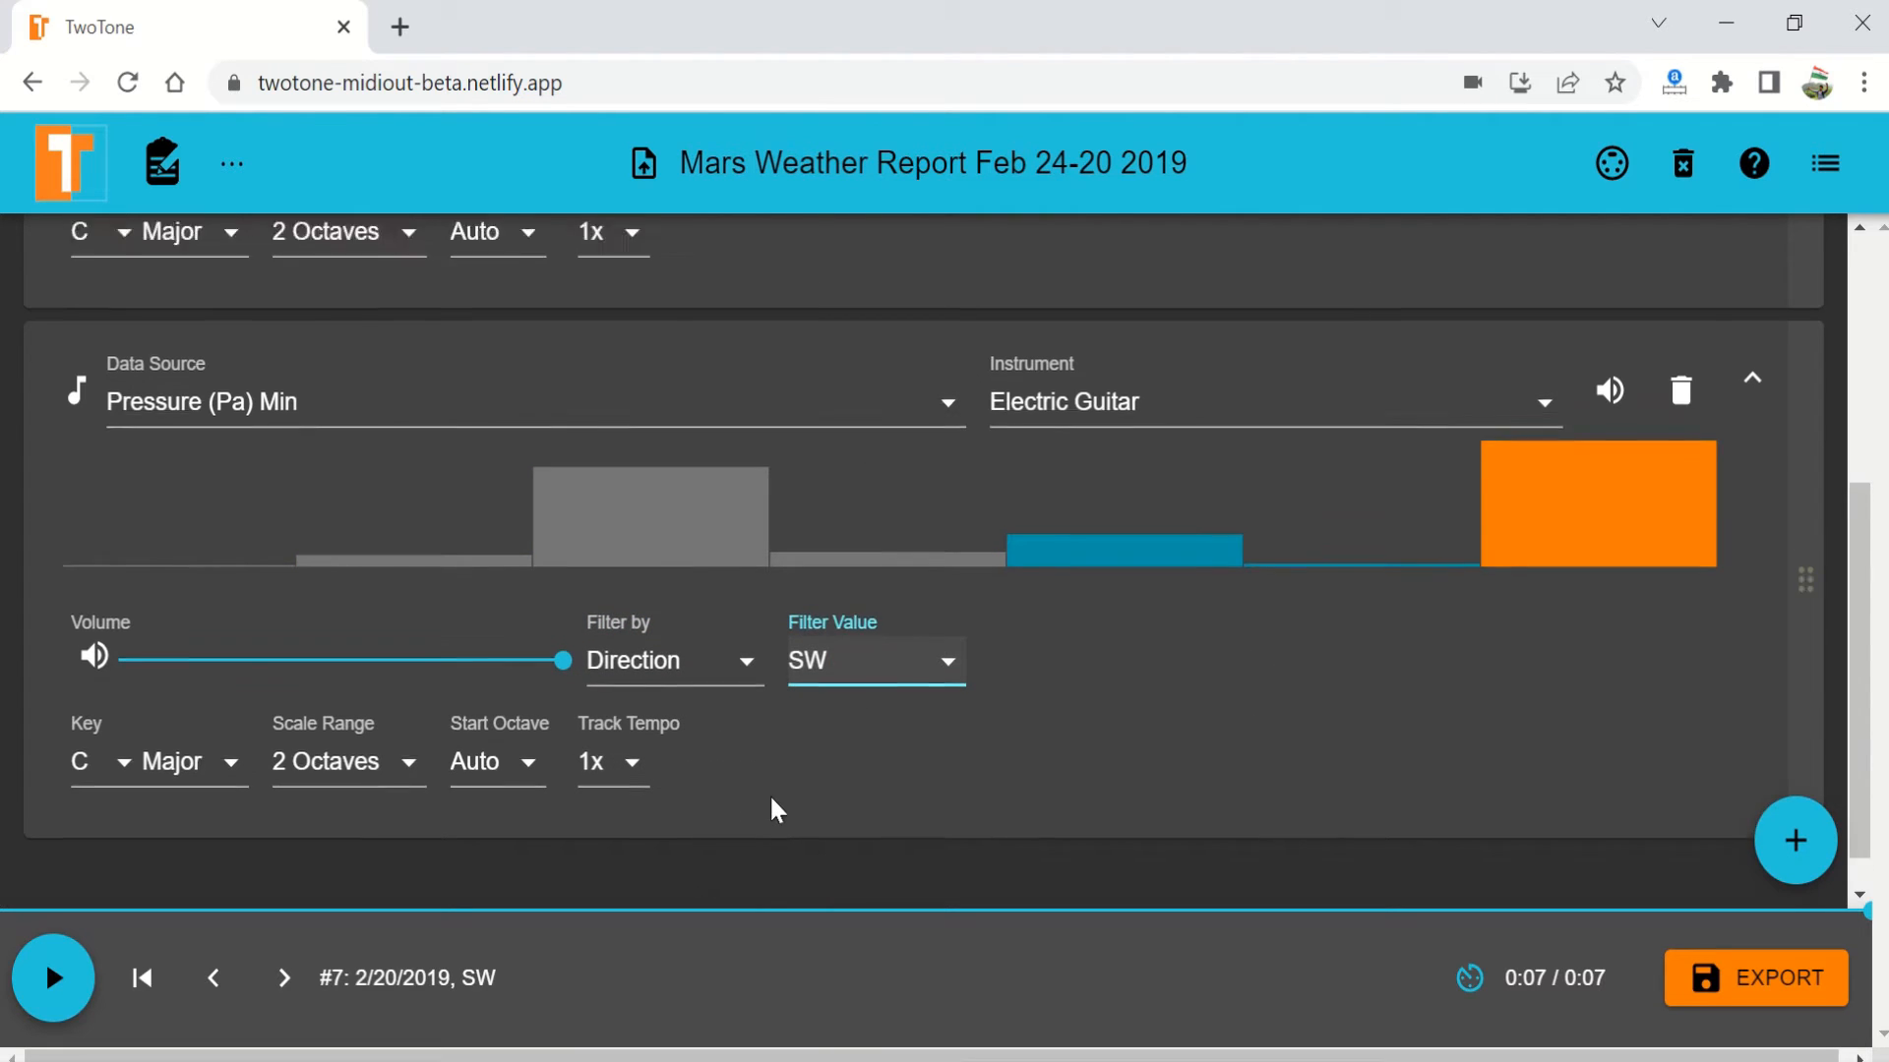
scroll(769, 794, up, 2)
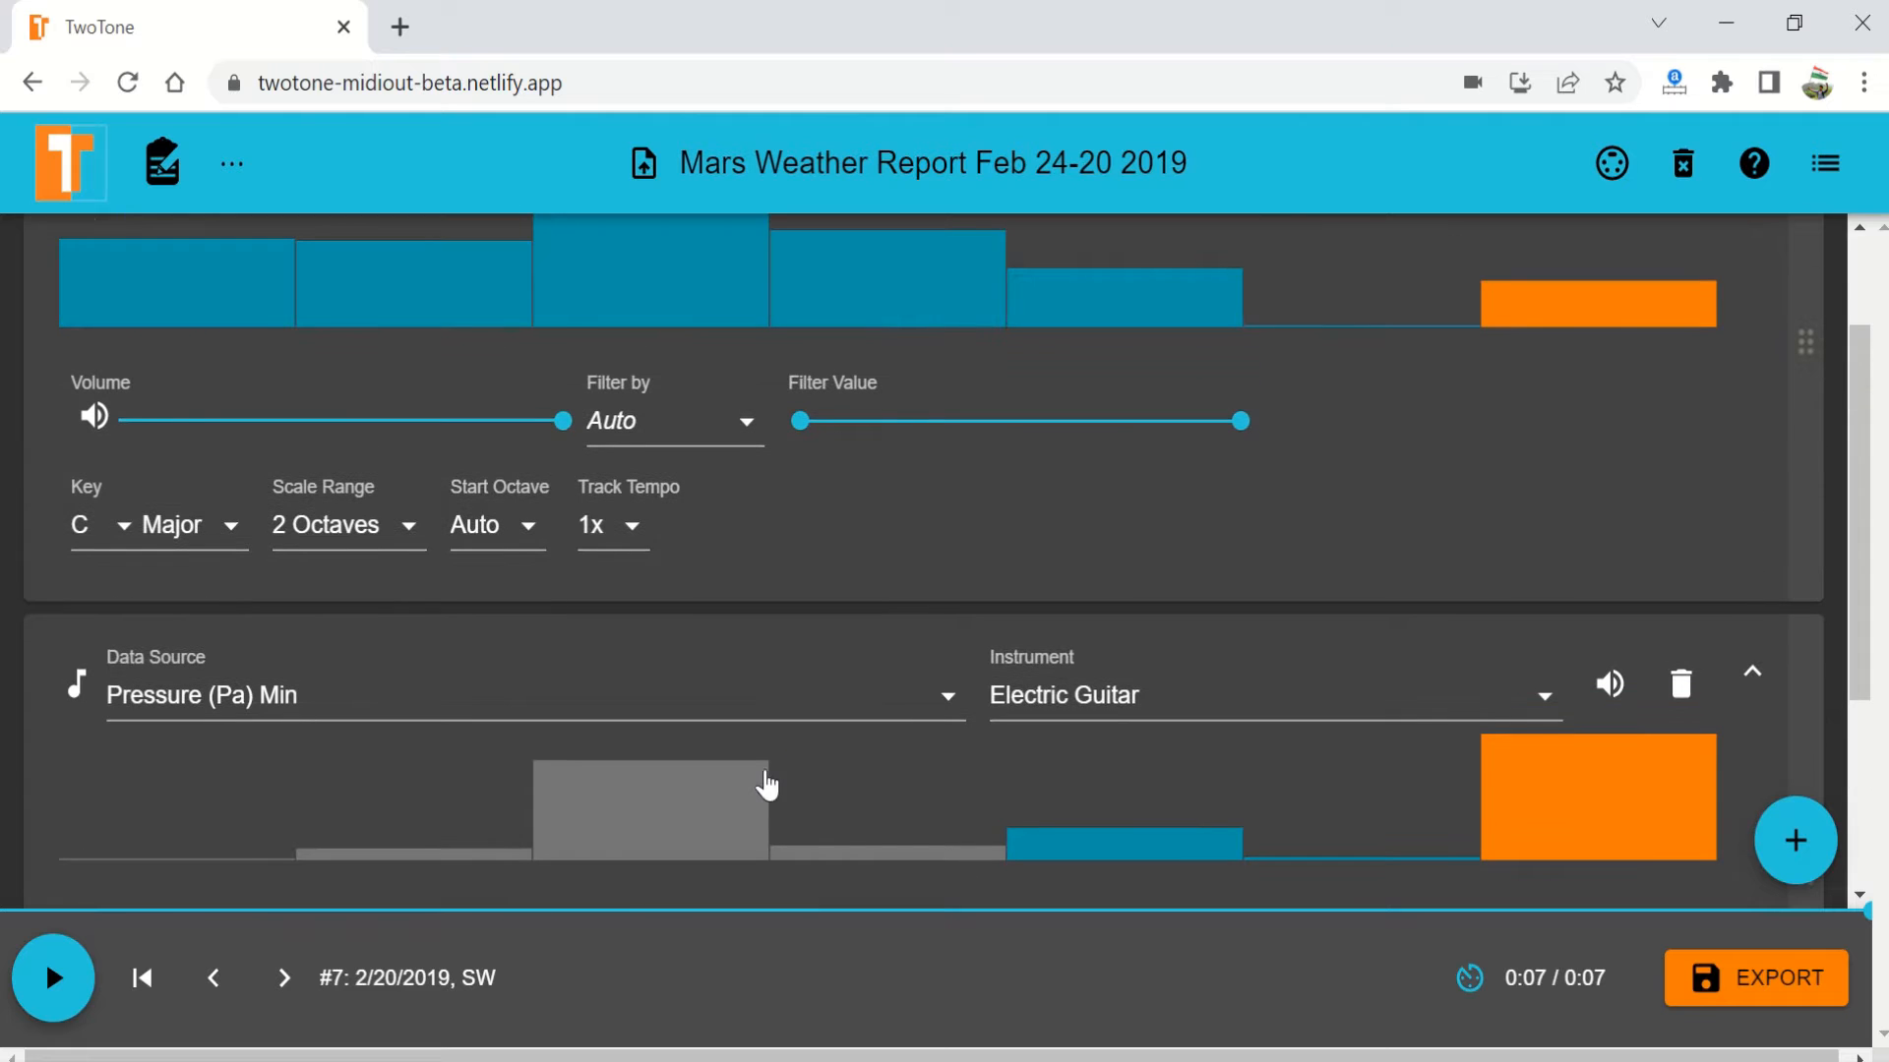
scroll(662, 384, up, 2)
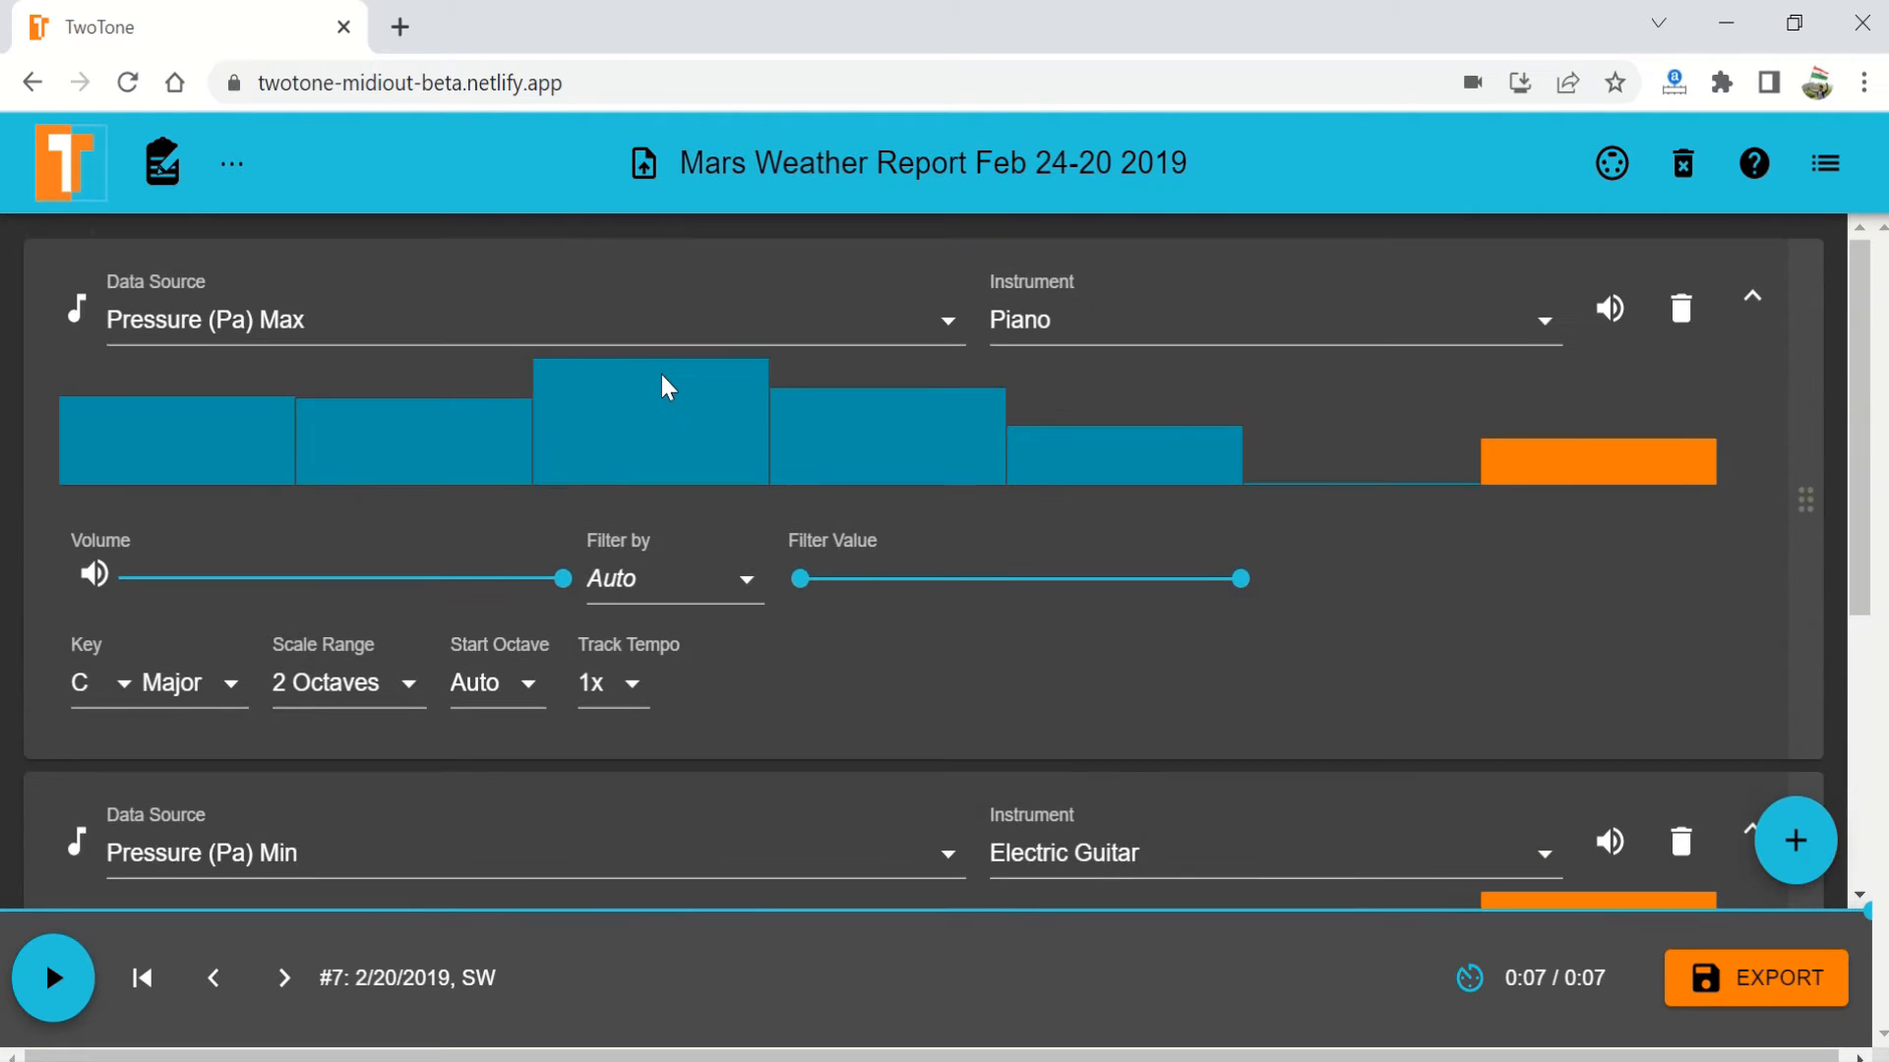
scroll(505, 328, down, 2)
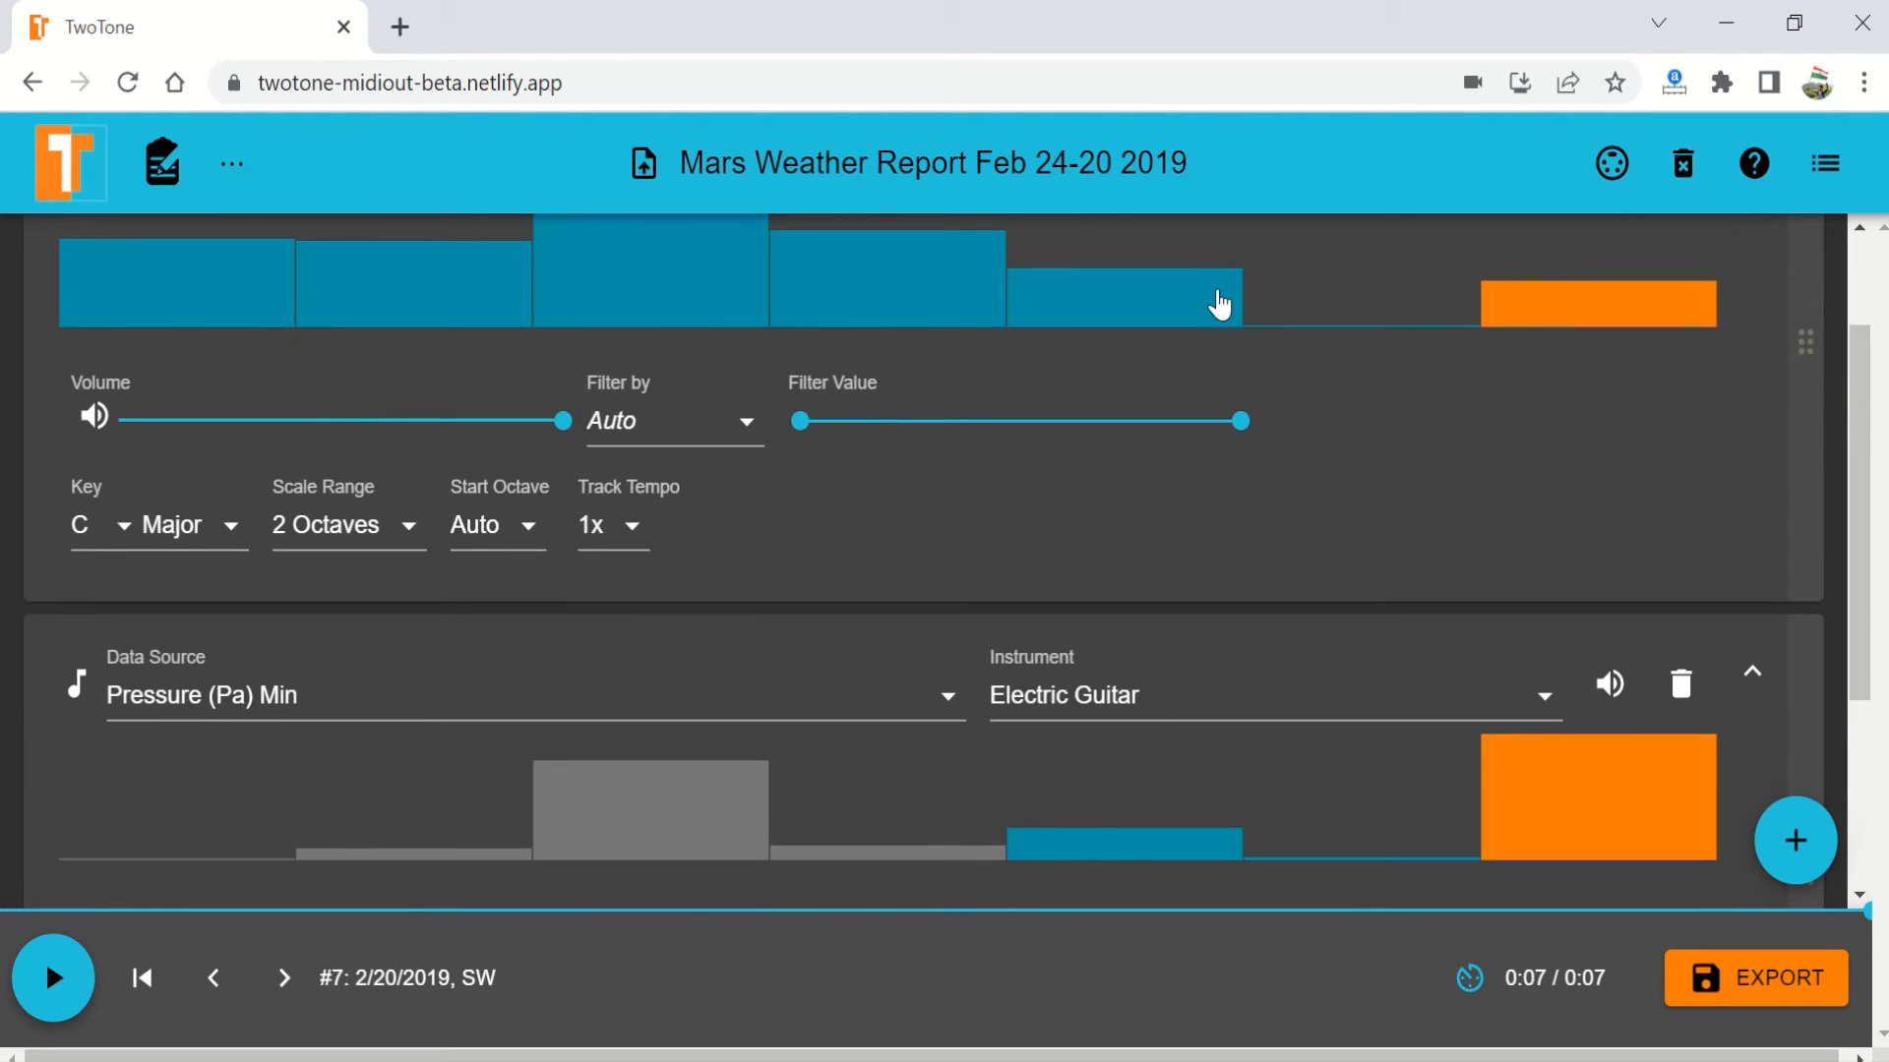
scroll(1193, 561, up, 2)
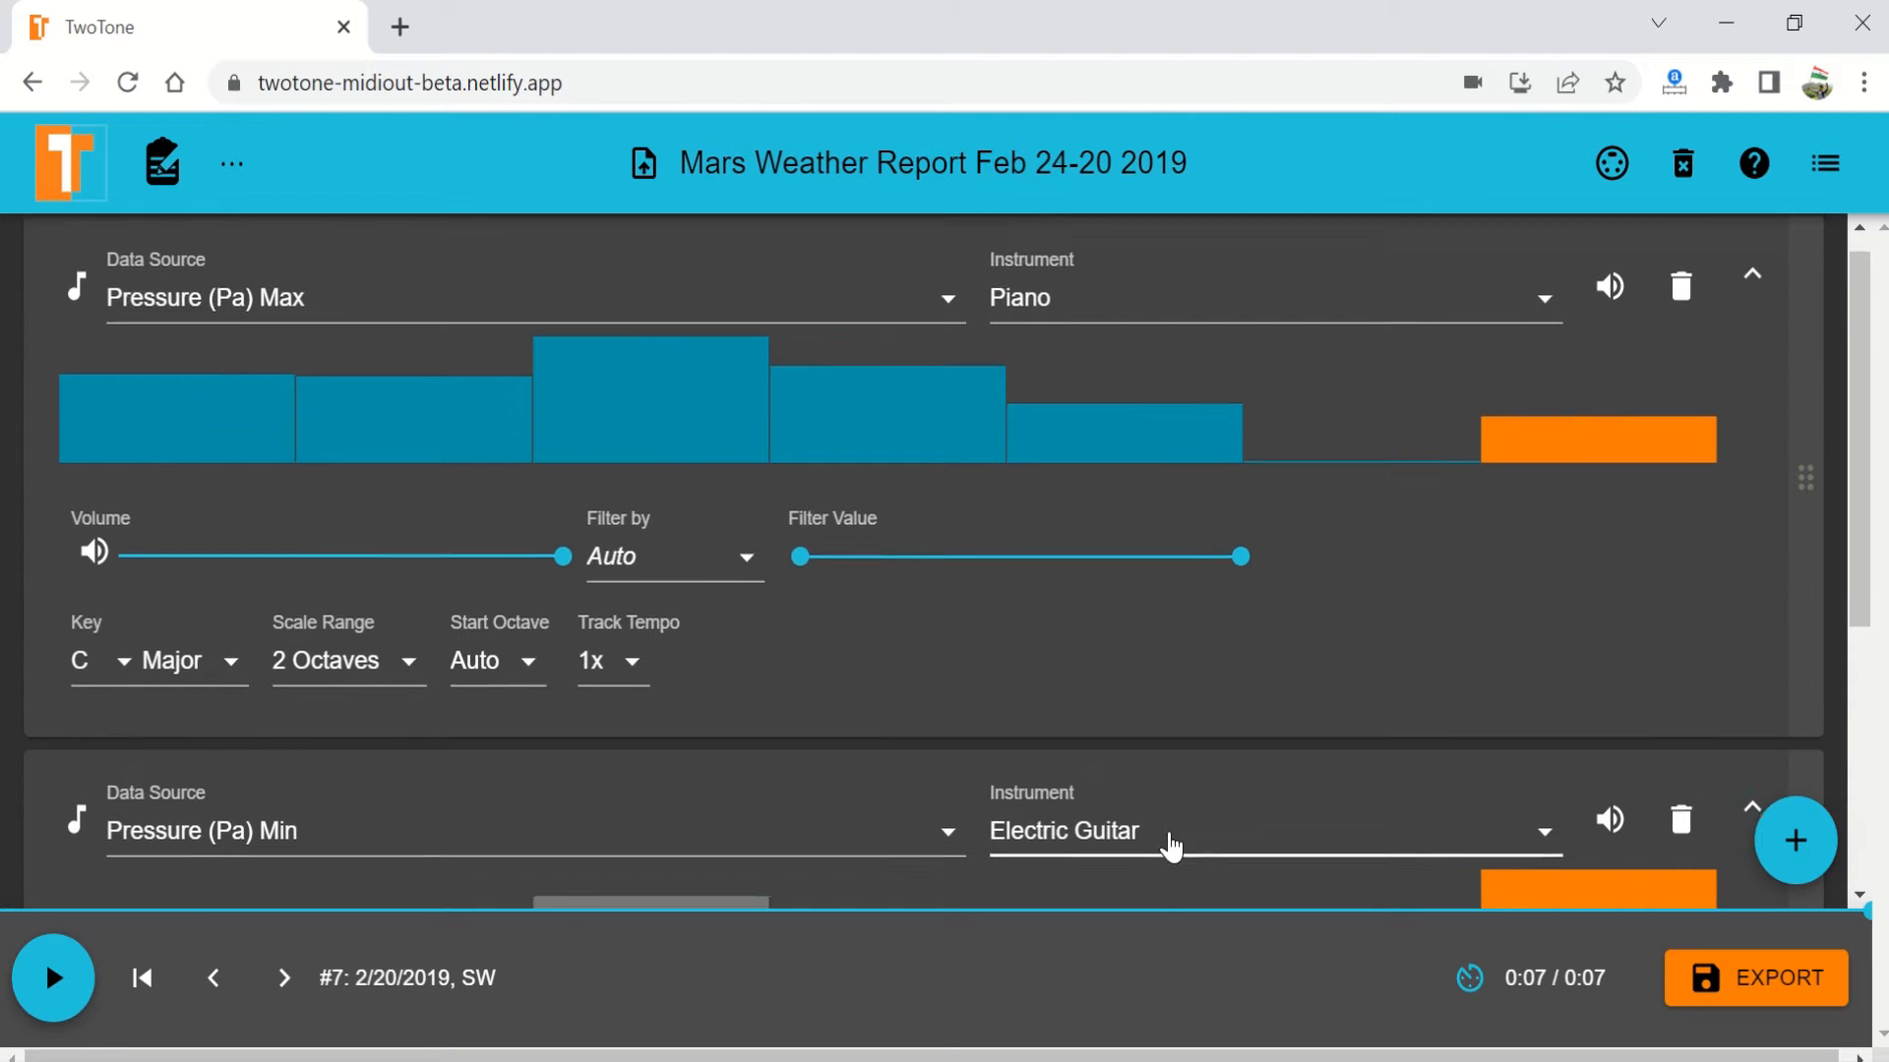
scroll(1151, 846, down, 2)
scroll(1332, 658, up, 2)
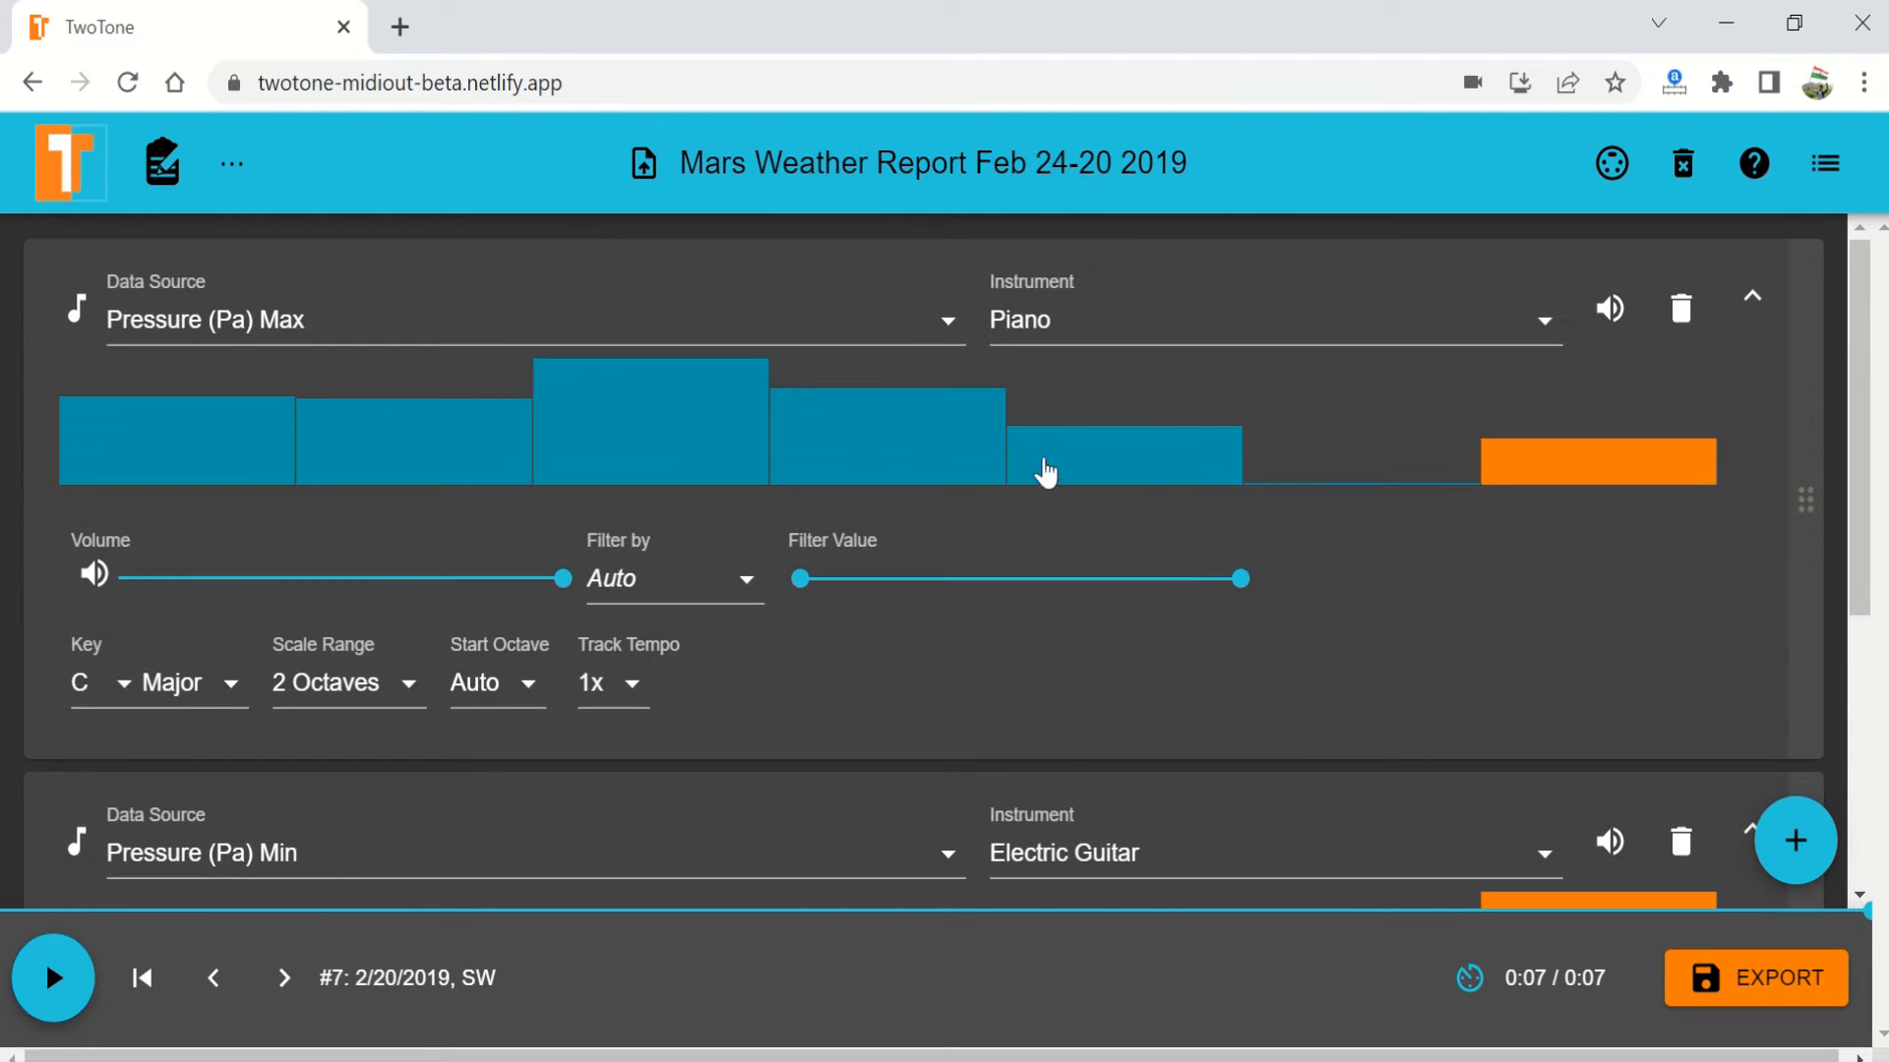
scroll(1100, 658, down, 4)
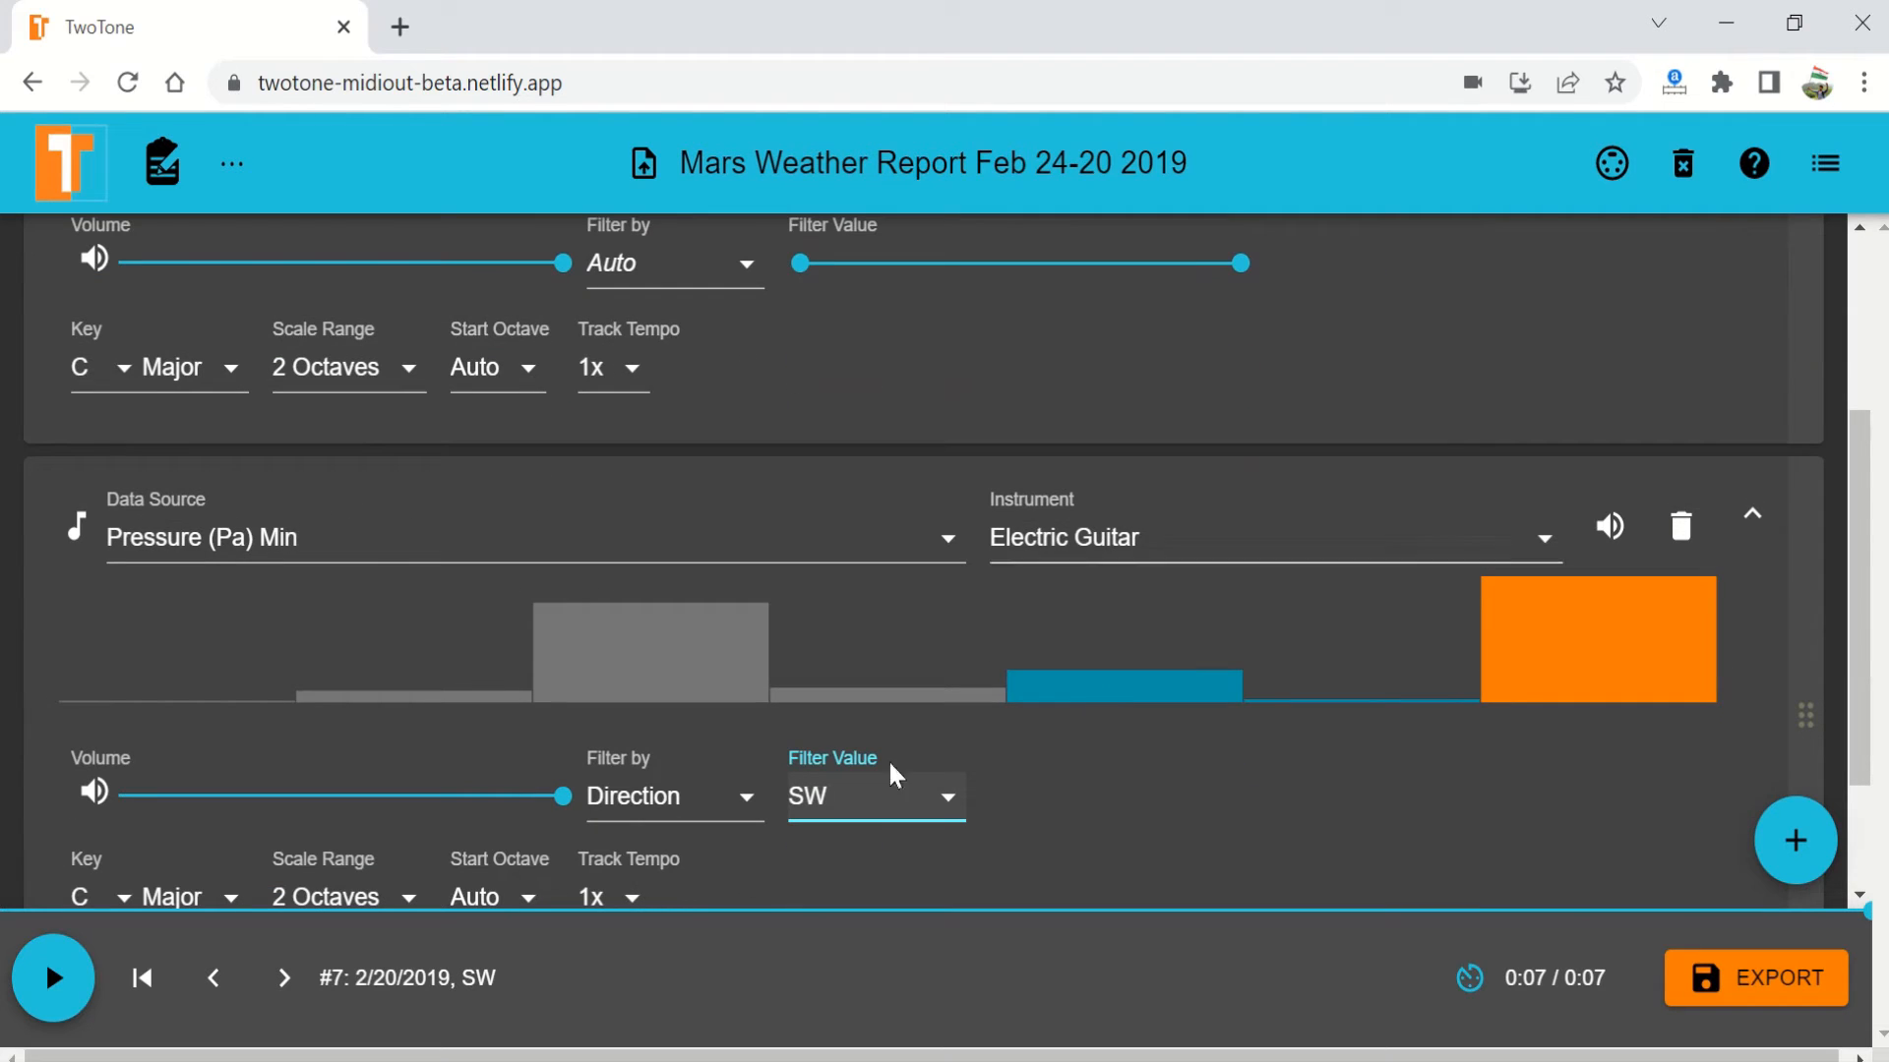
click(51, 978)
scroll(554, 695, up, 2)
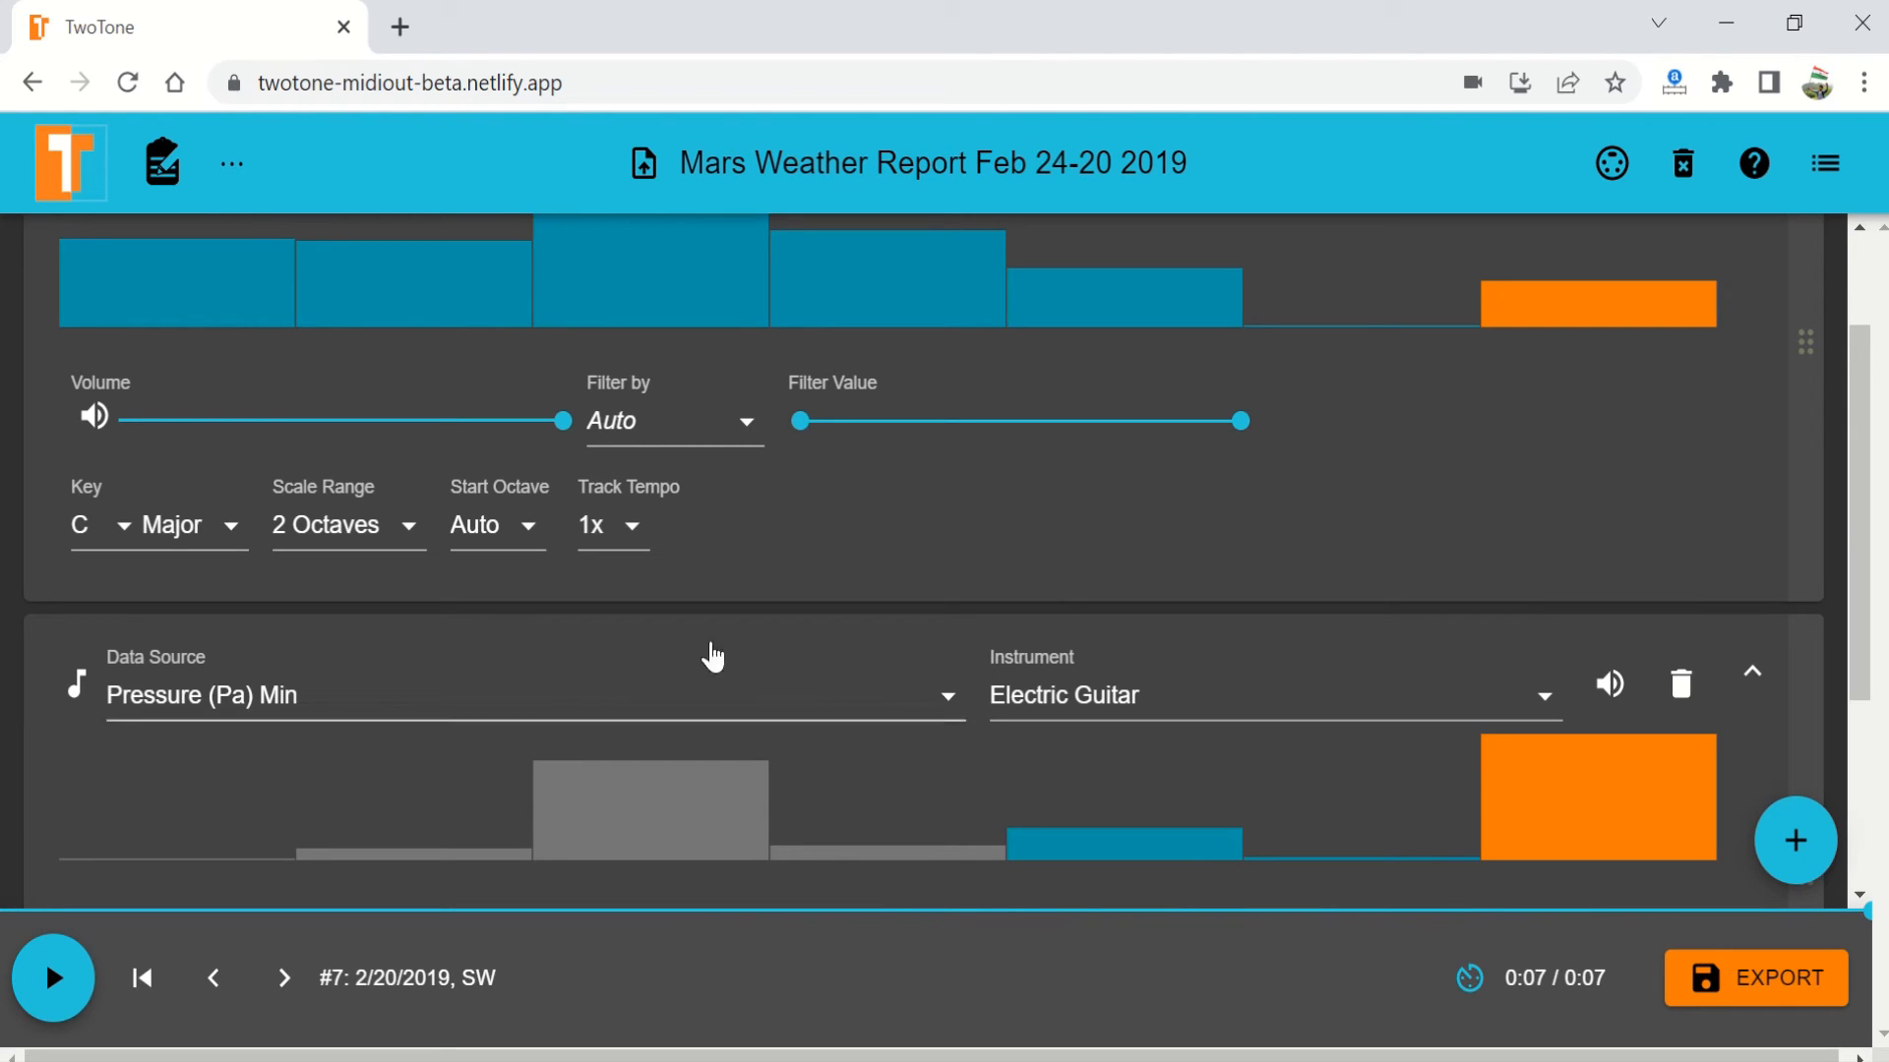
Delete the Pressure (Pa) Min electric guitar track and confirm its removal
mouse_move(1795, 866)
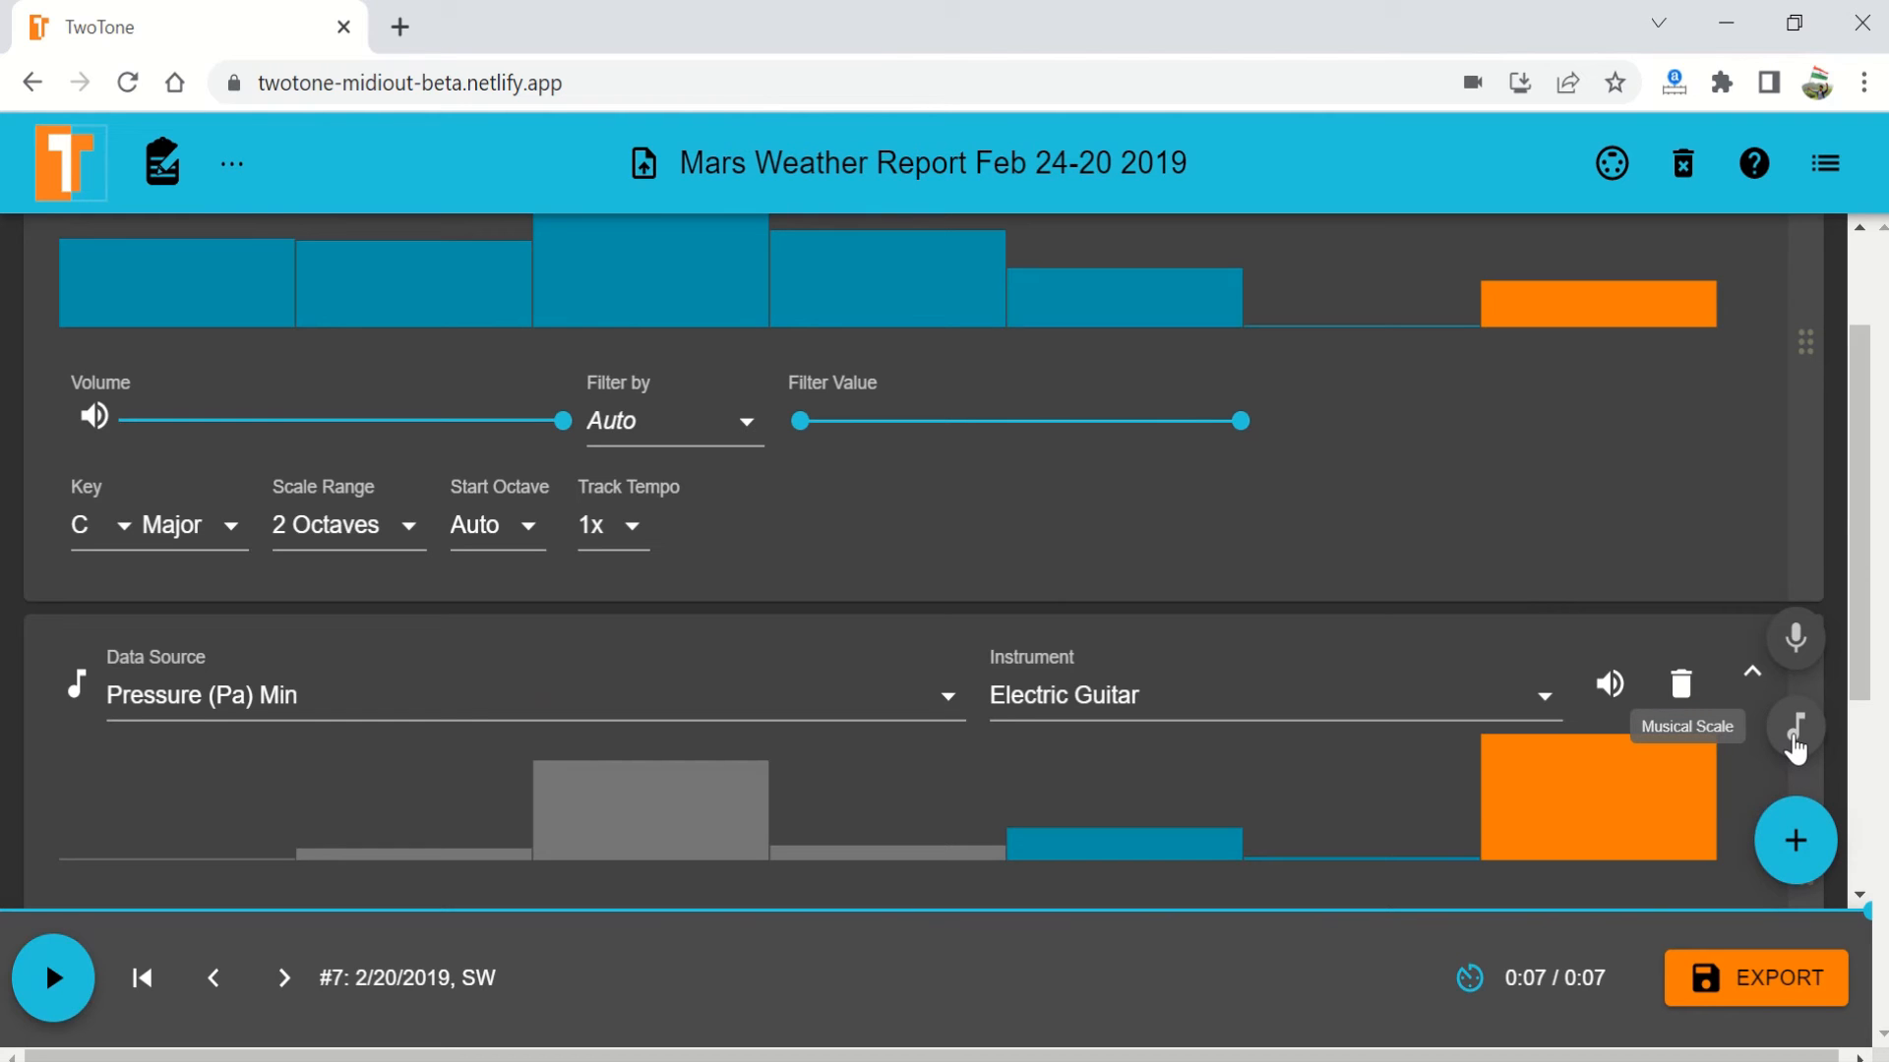
scroll(1405, 557, down, 2)
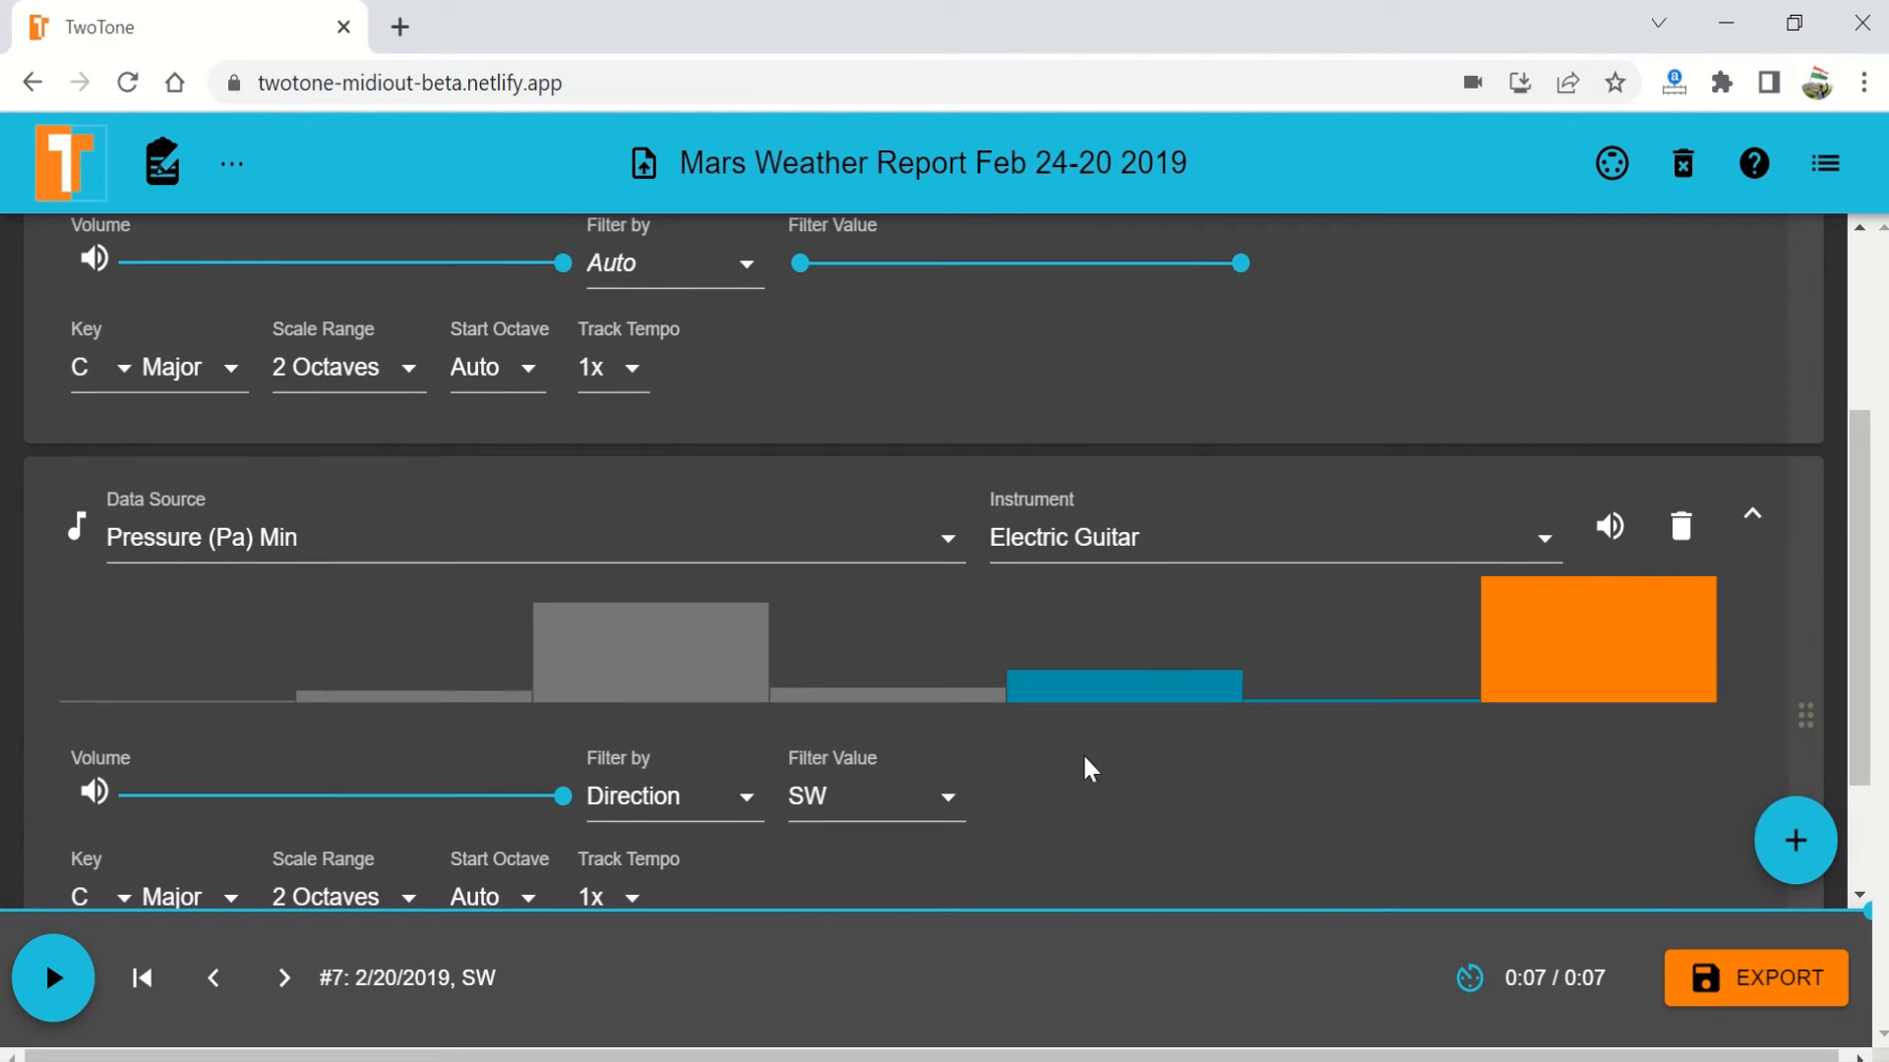
scroll(1085, 760, down, 2)
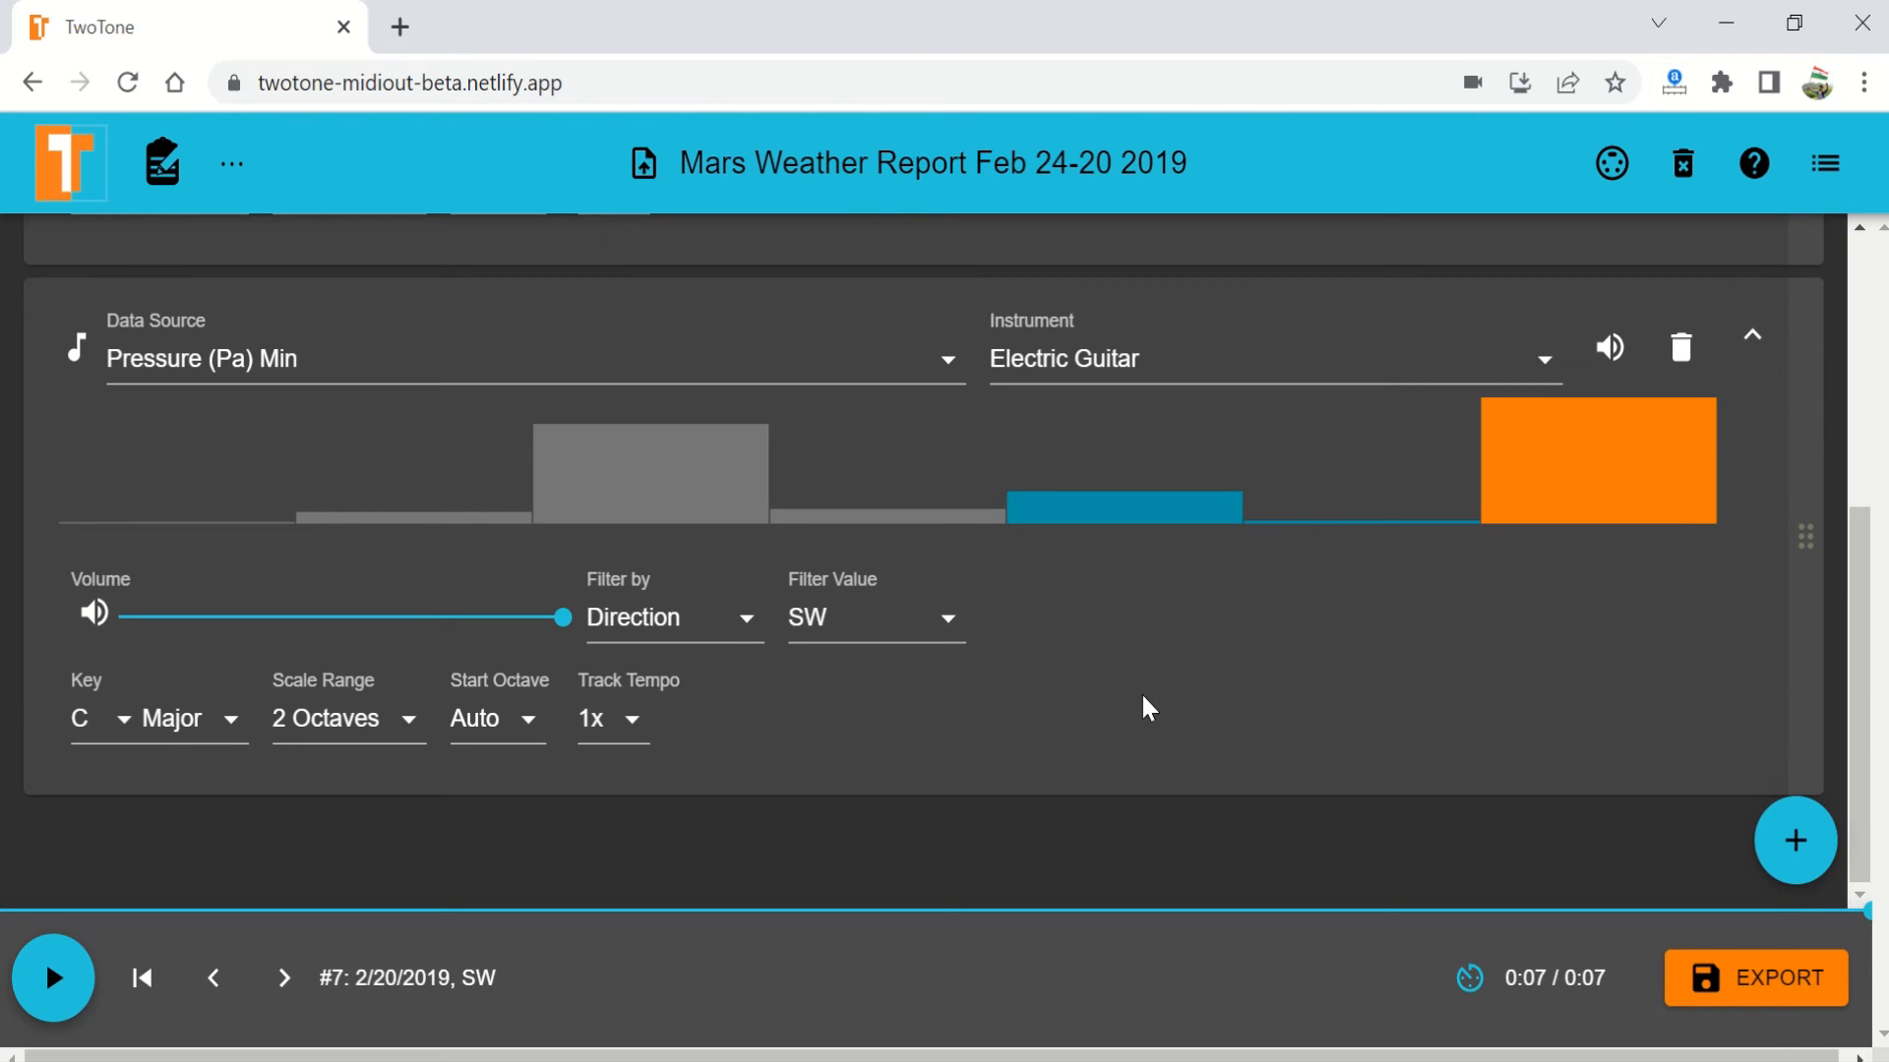
scroll(1141, 691, up, 2)
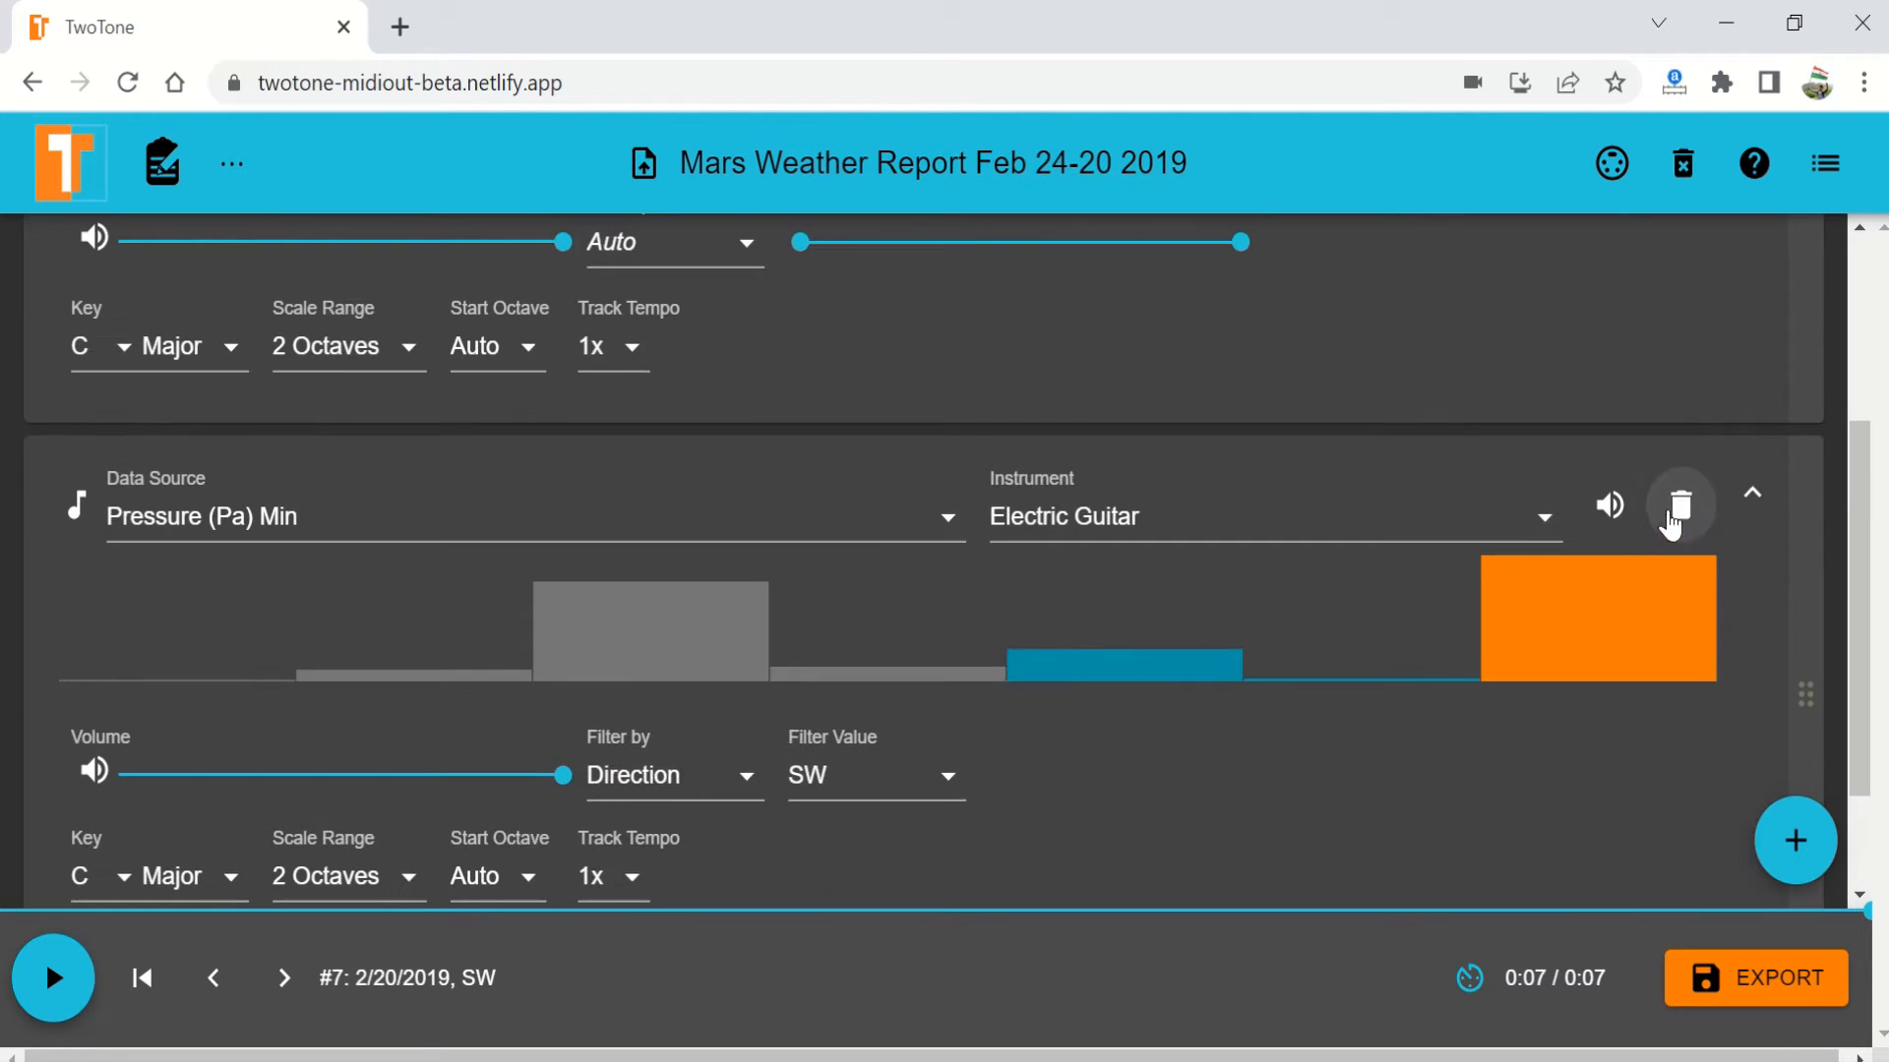
click(1679, 513)
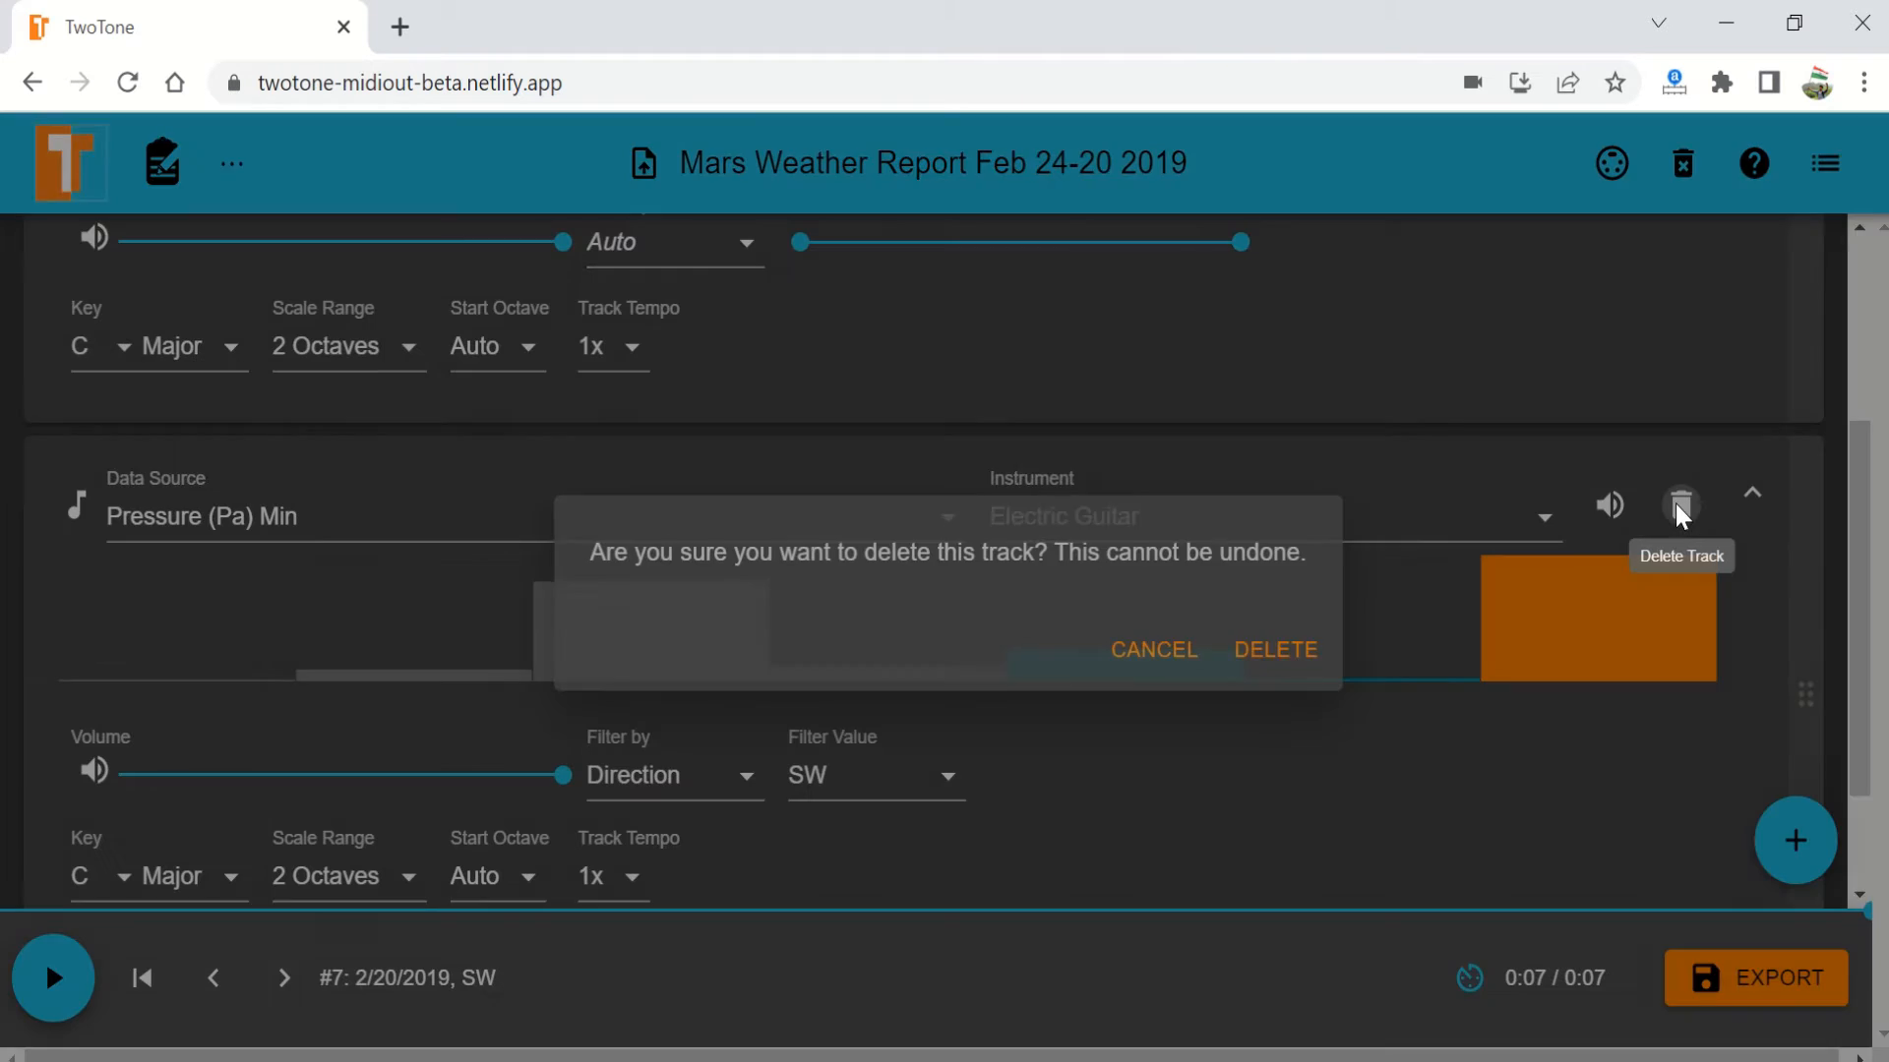
click(1319, 649)
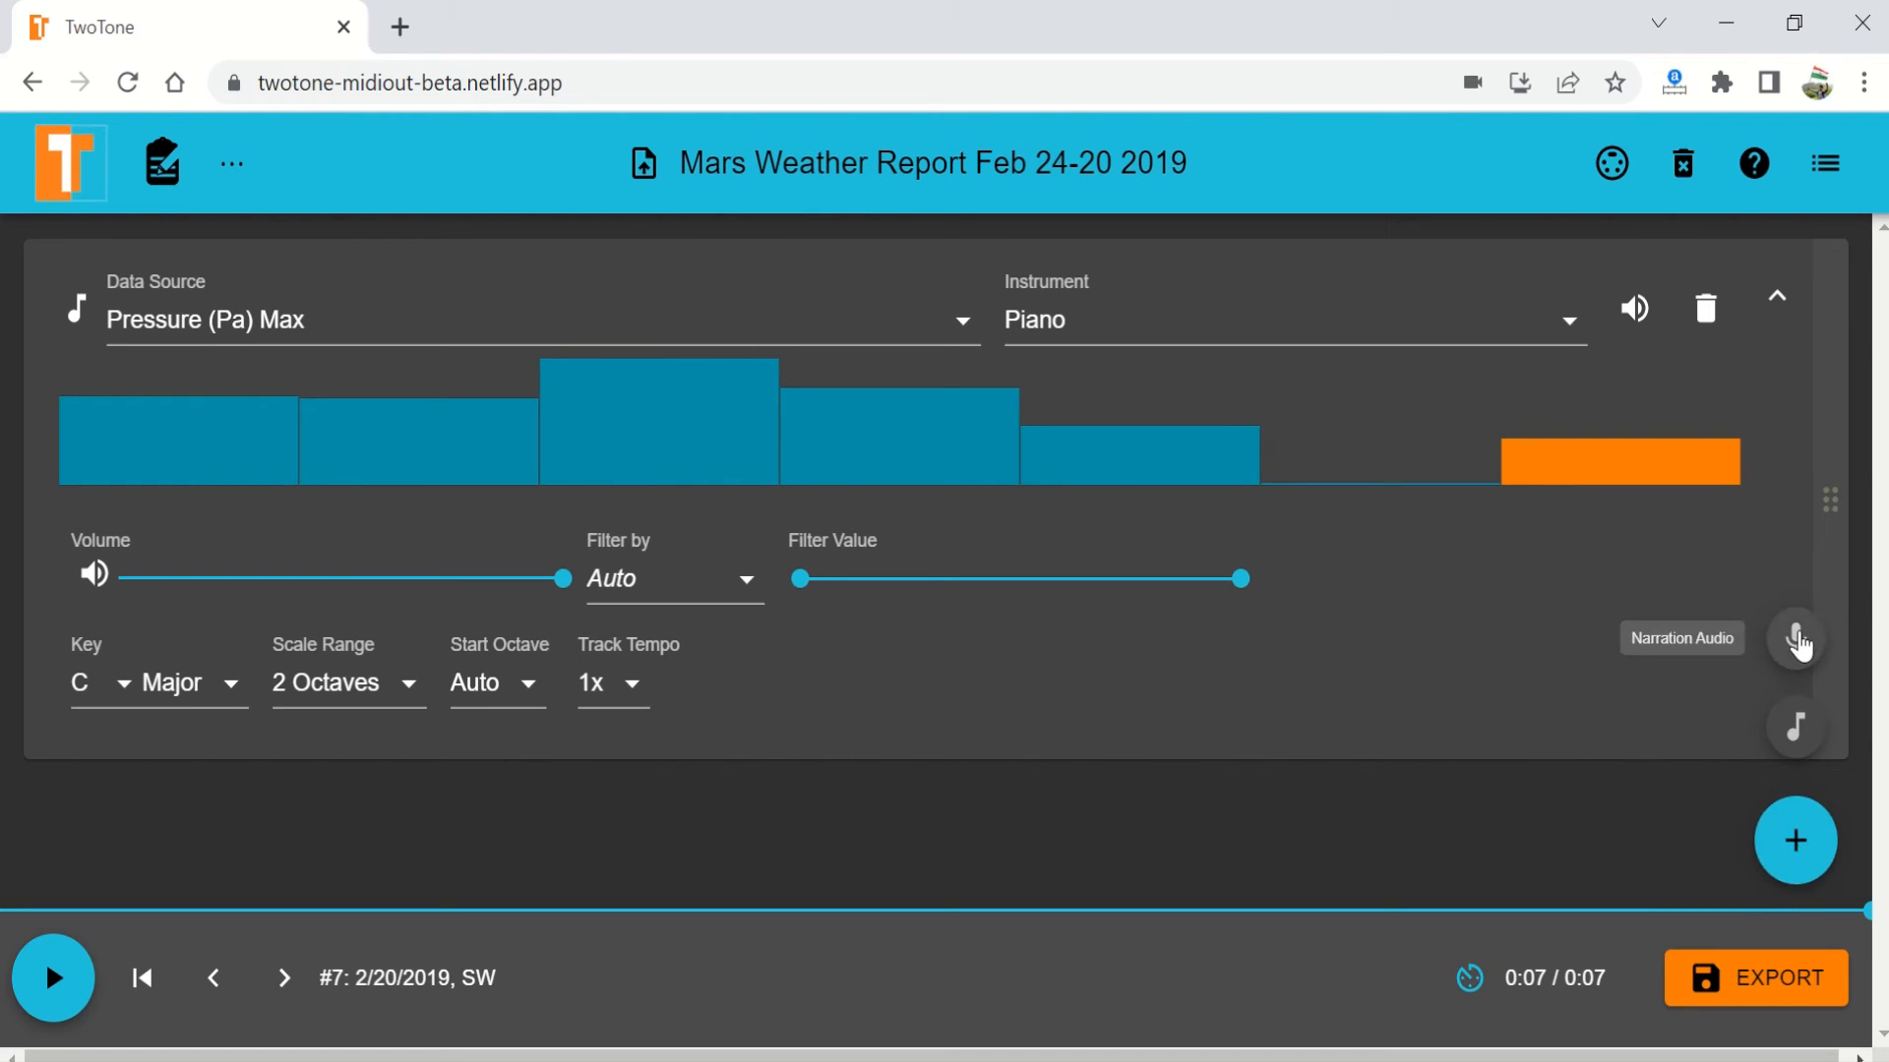
Add a narration audio track below the Pressure (Pa) Max track
click(1798, 642)
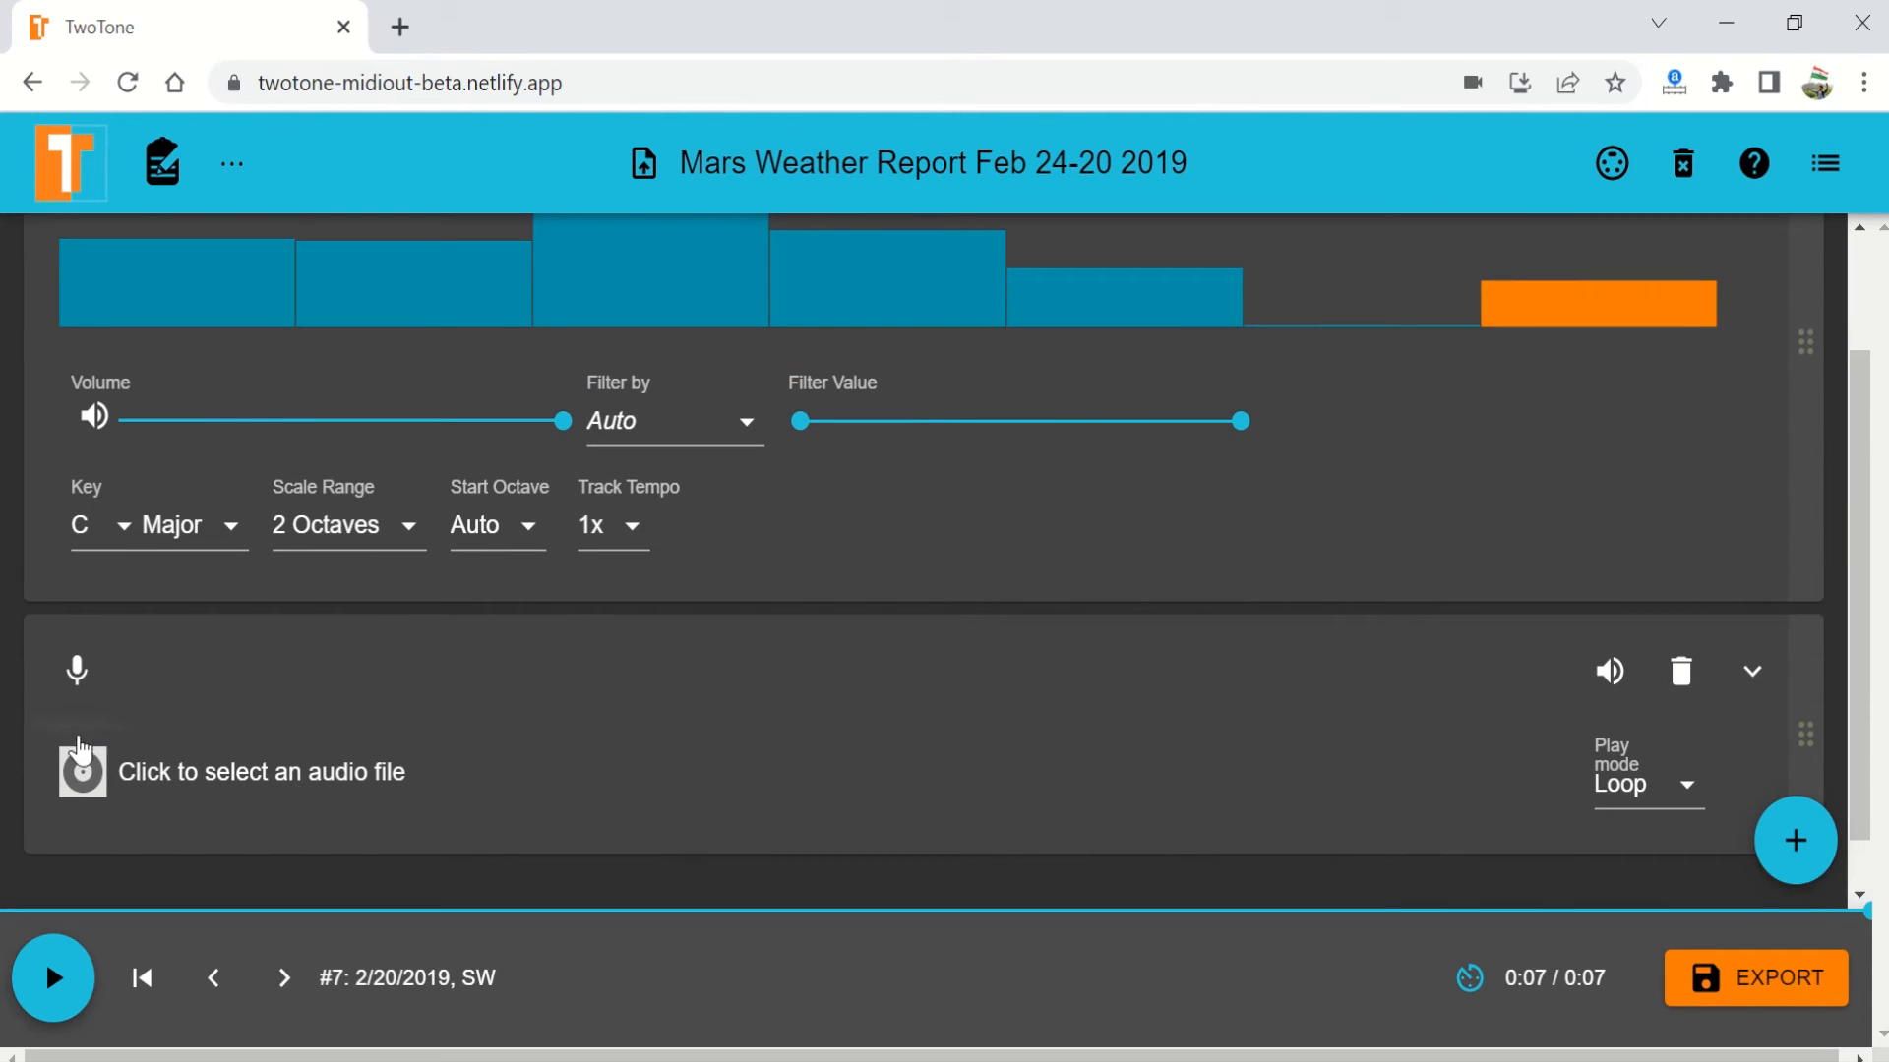
Expand the narration track's settings and examine the available play mode options
click(1758, 689)
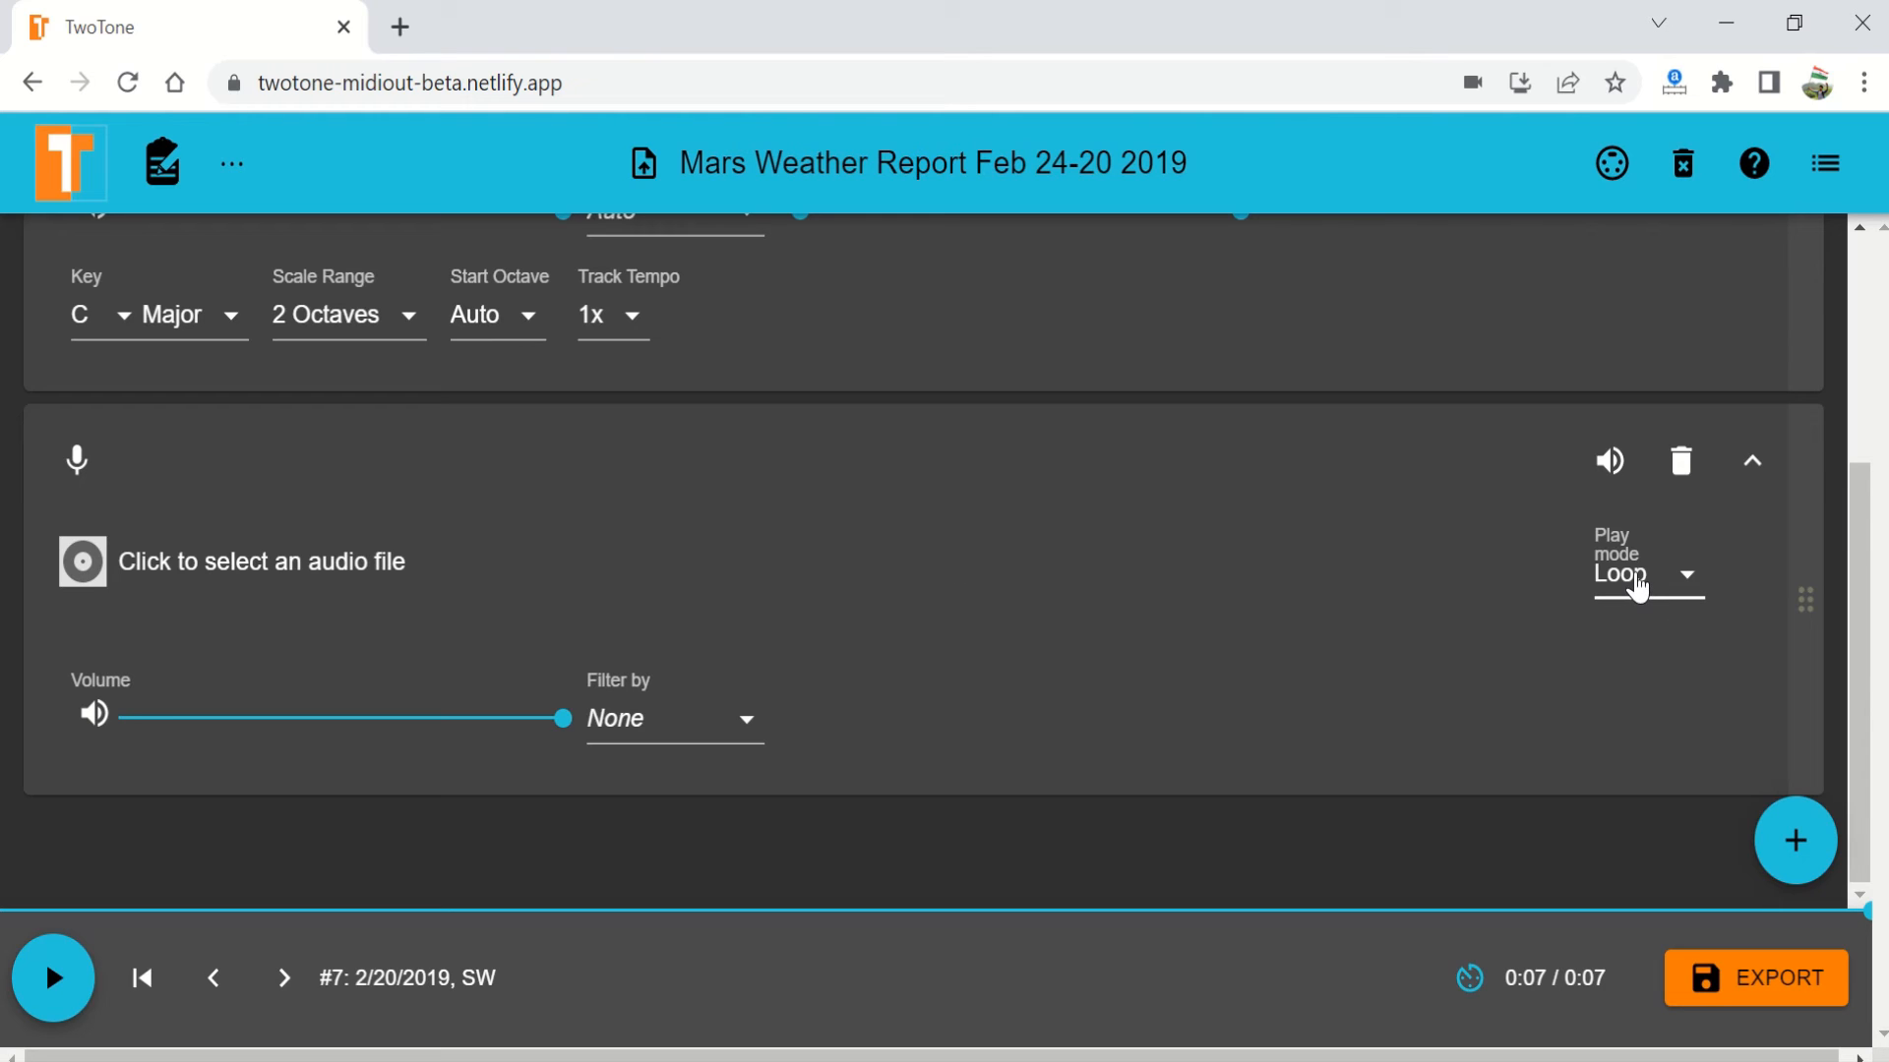
click(1686, 591)
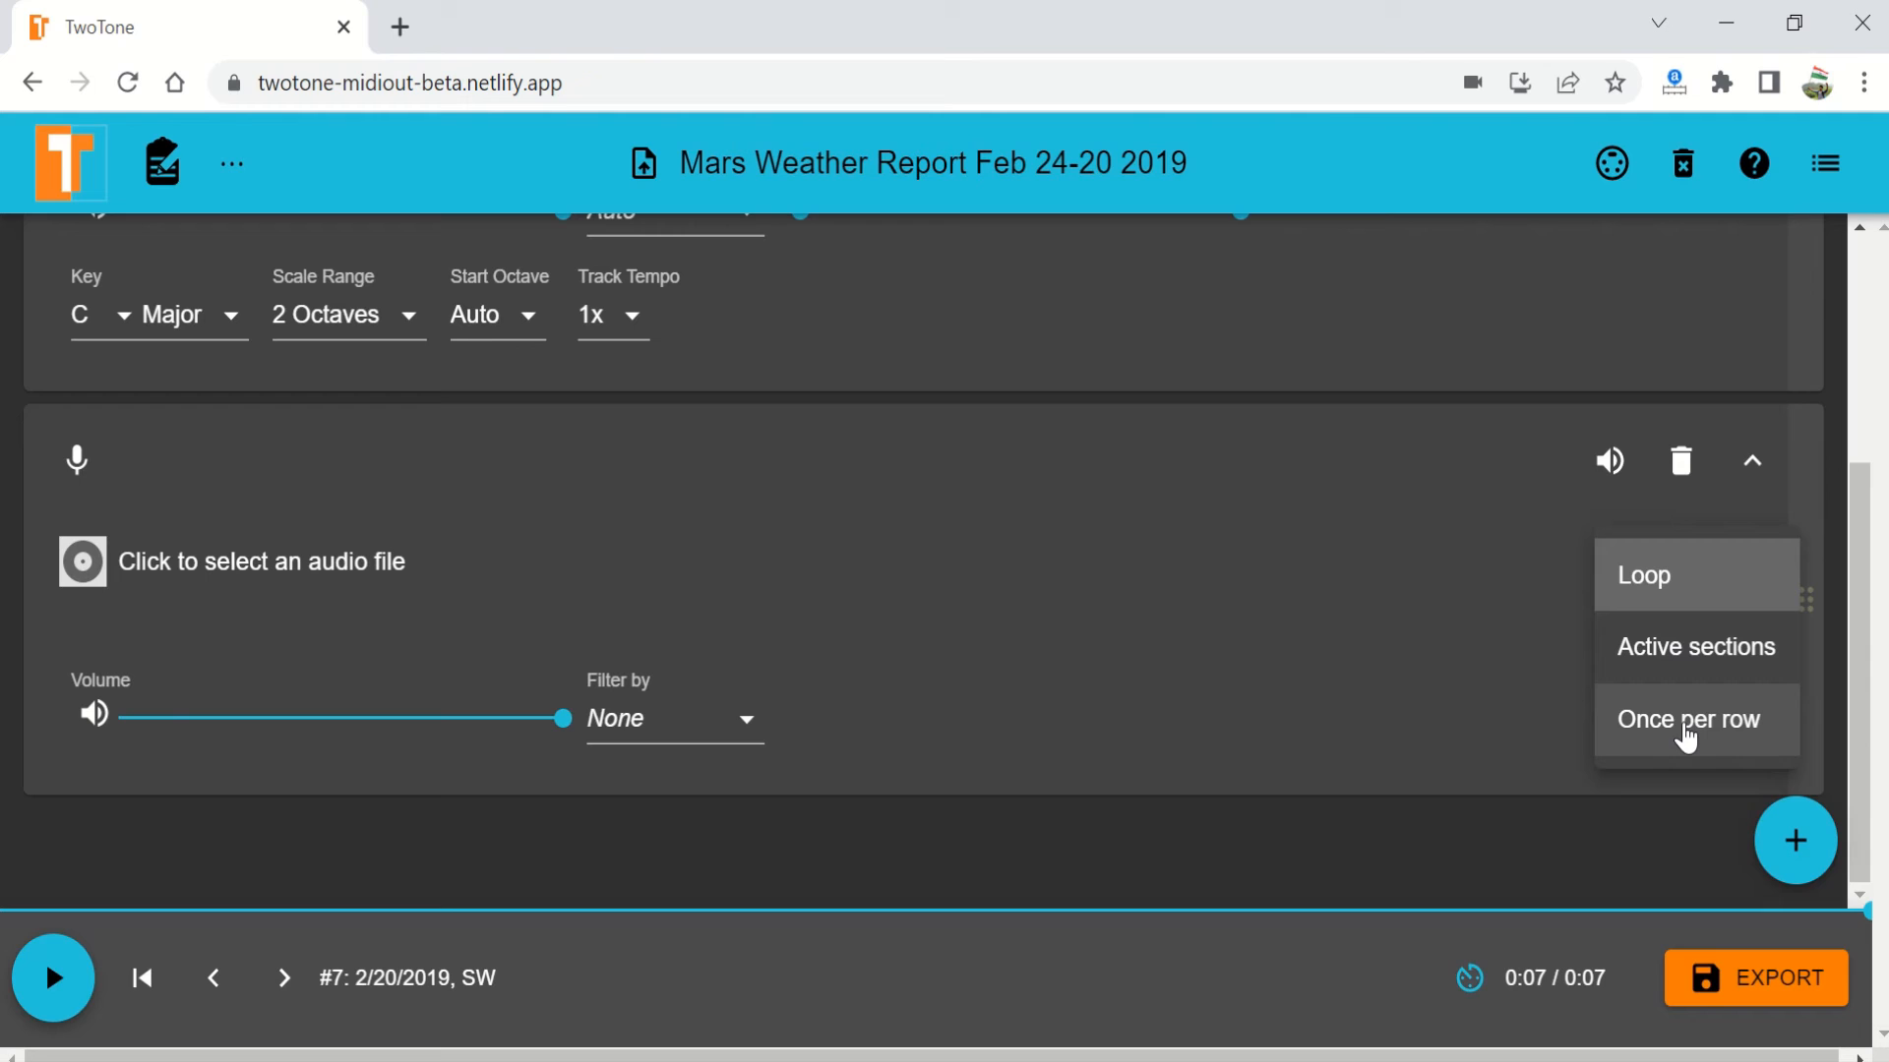
click(1408, 733)
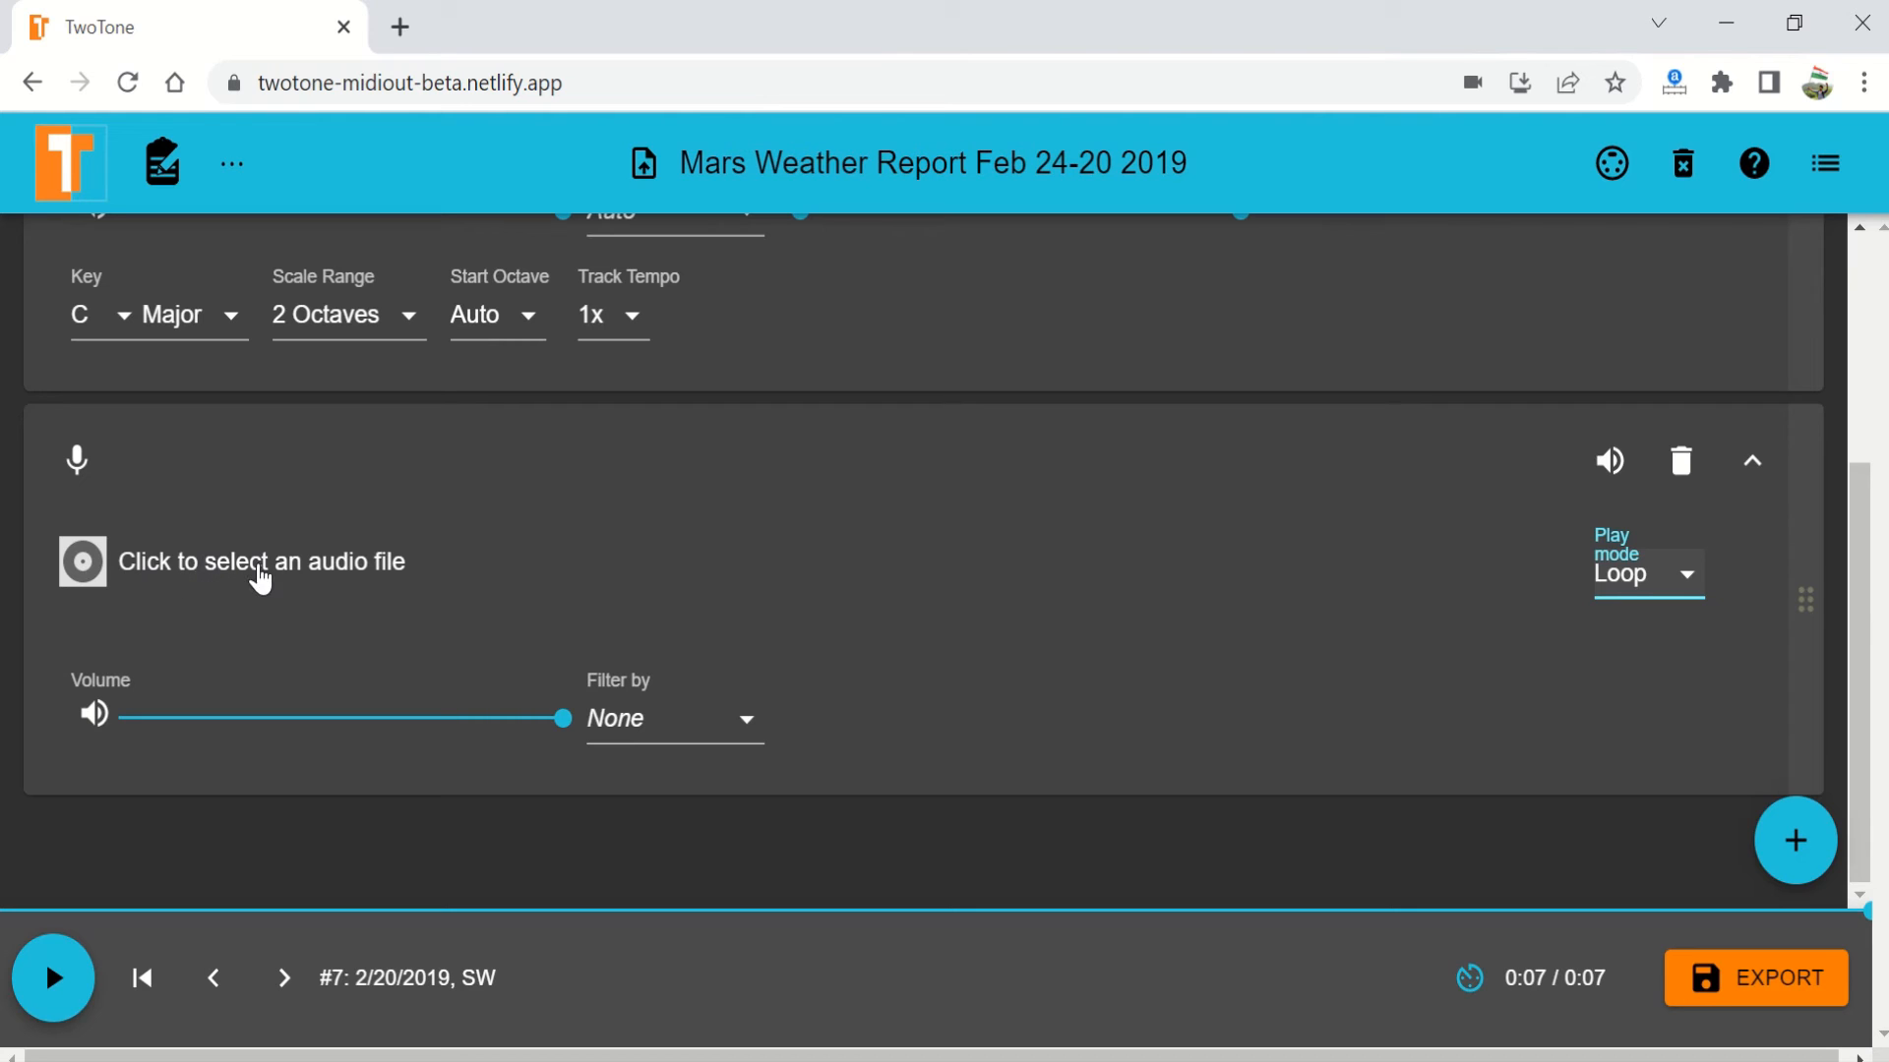
Record a microphone clip about 4 seconds long named Test for the narration track, checking its playback before saving it
click(79, 560)
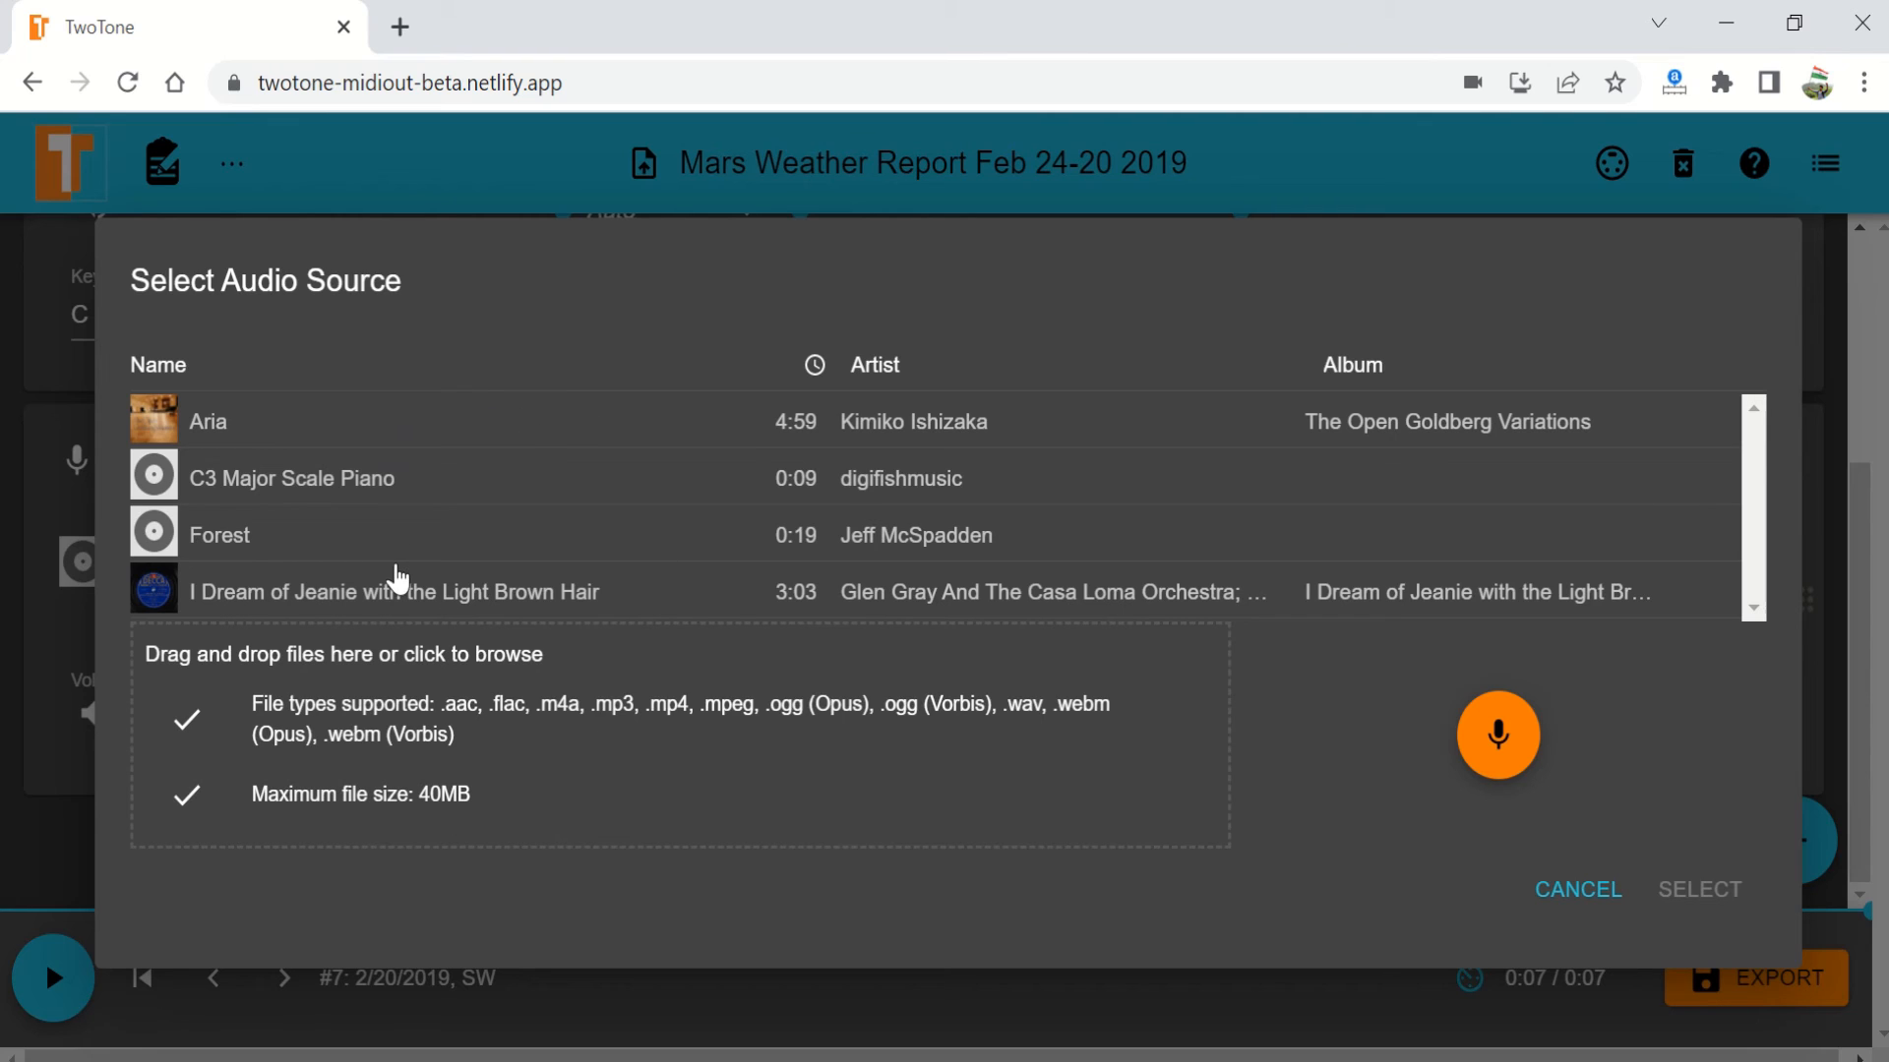
click(1498, 740)
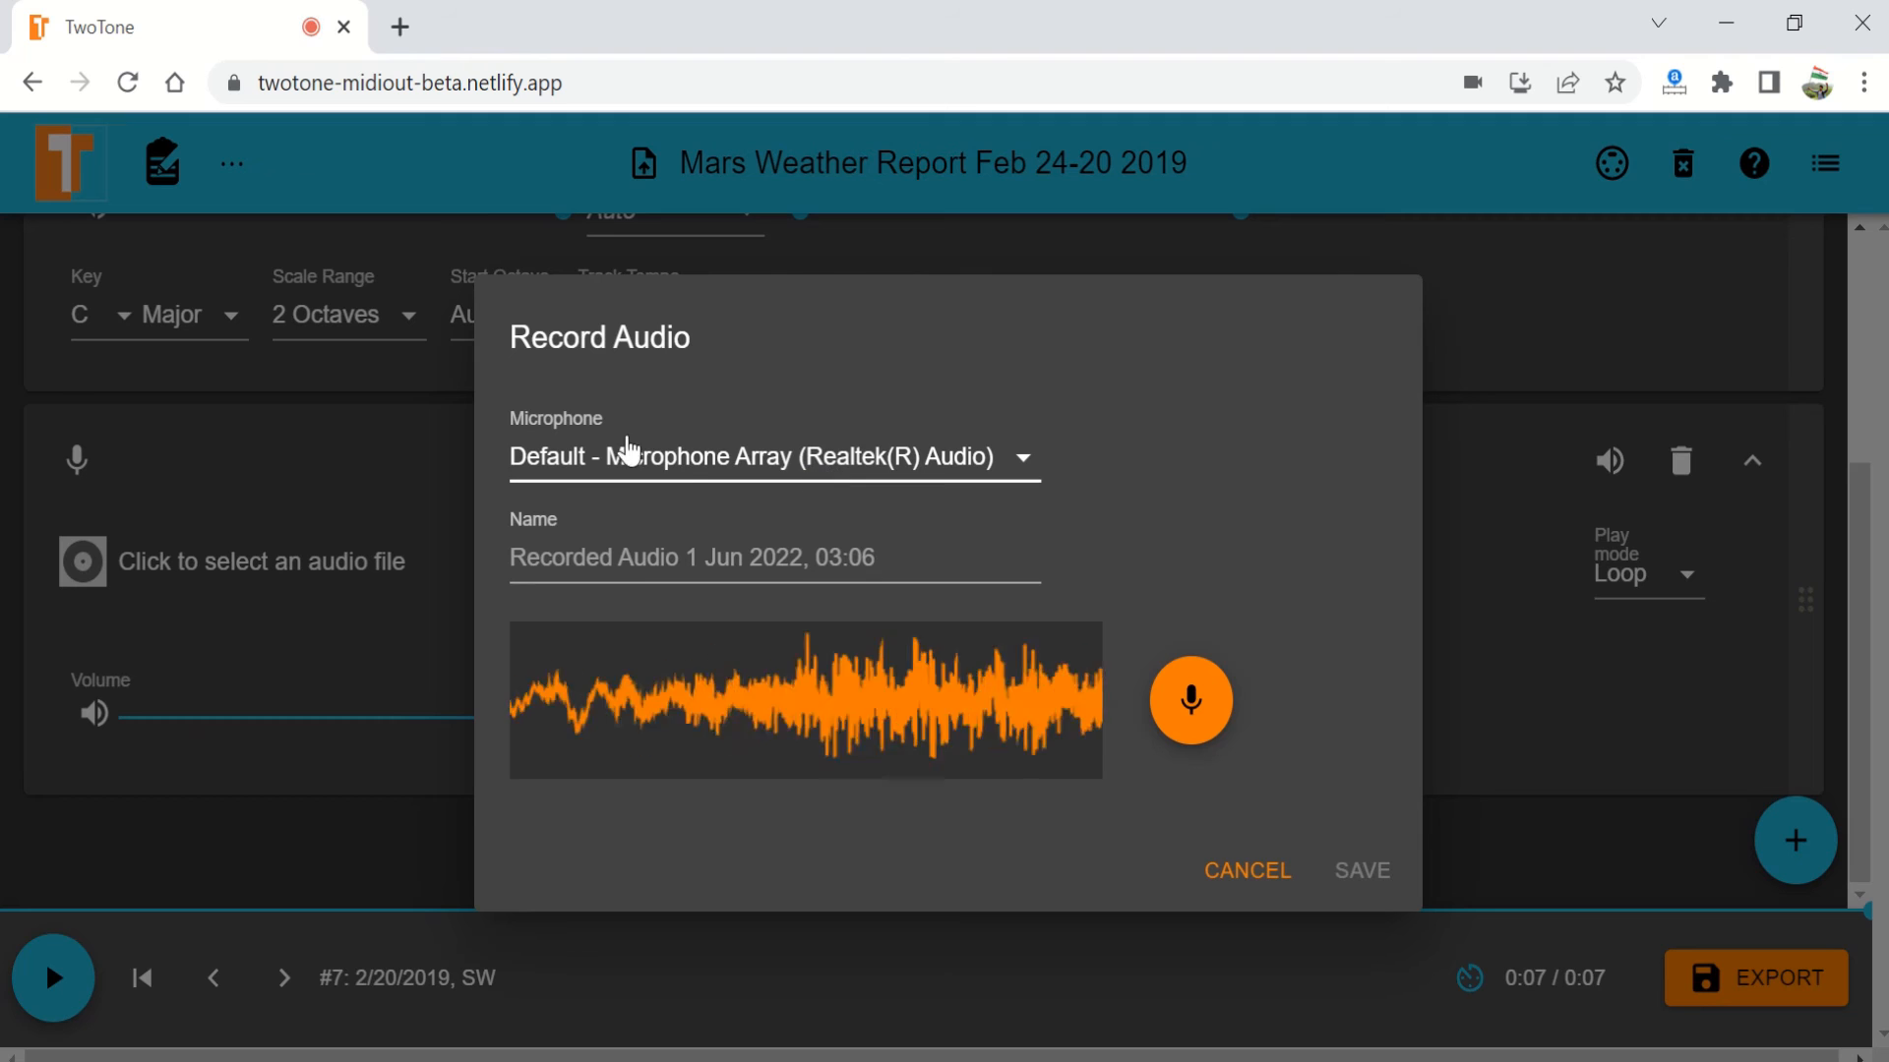
click(591, 561)
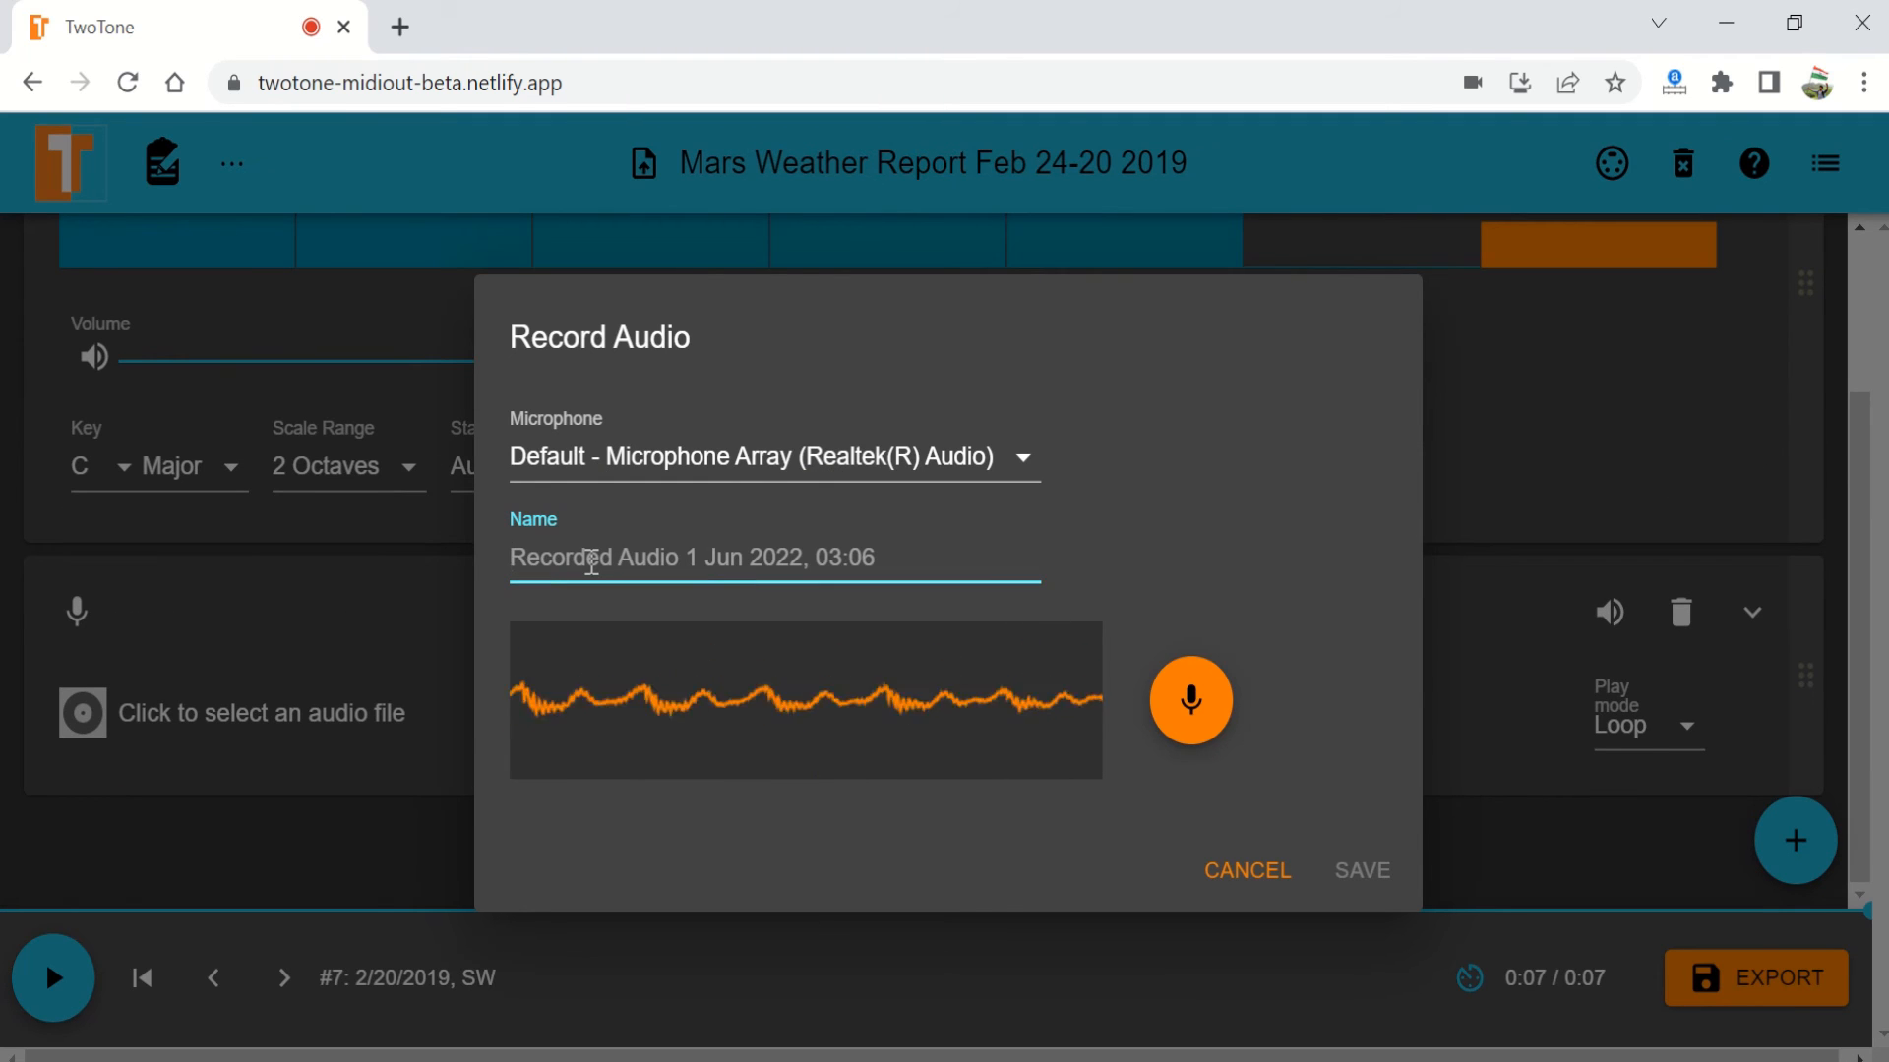
text(Test)
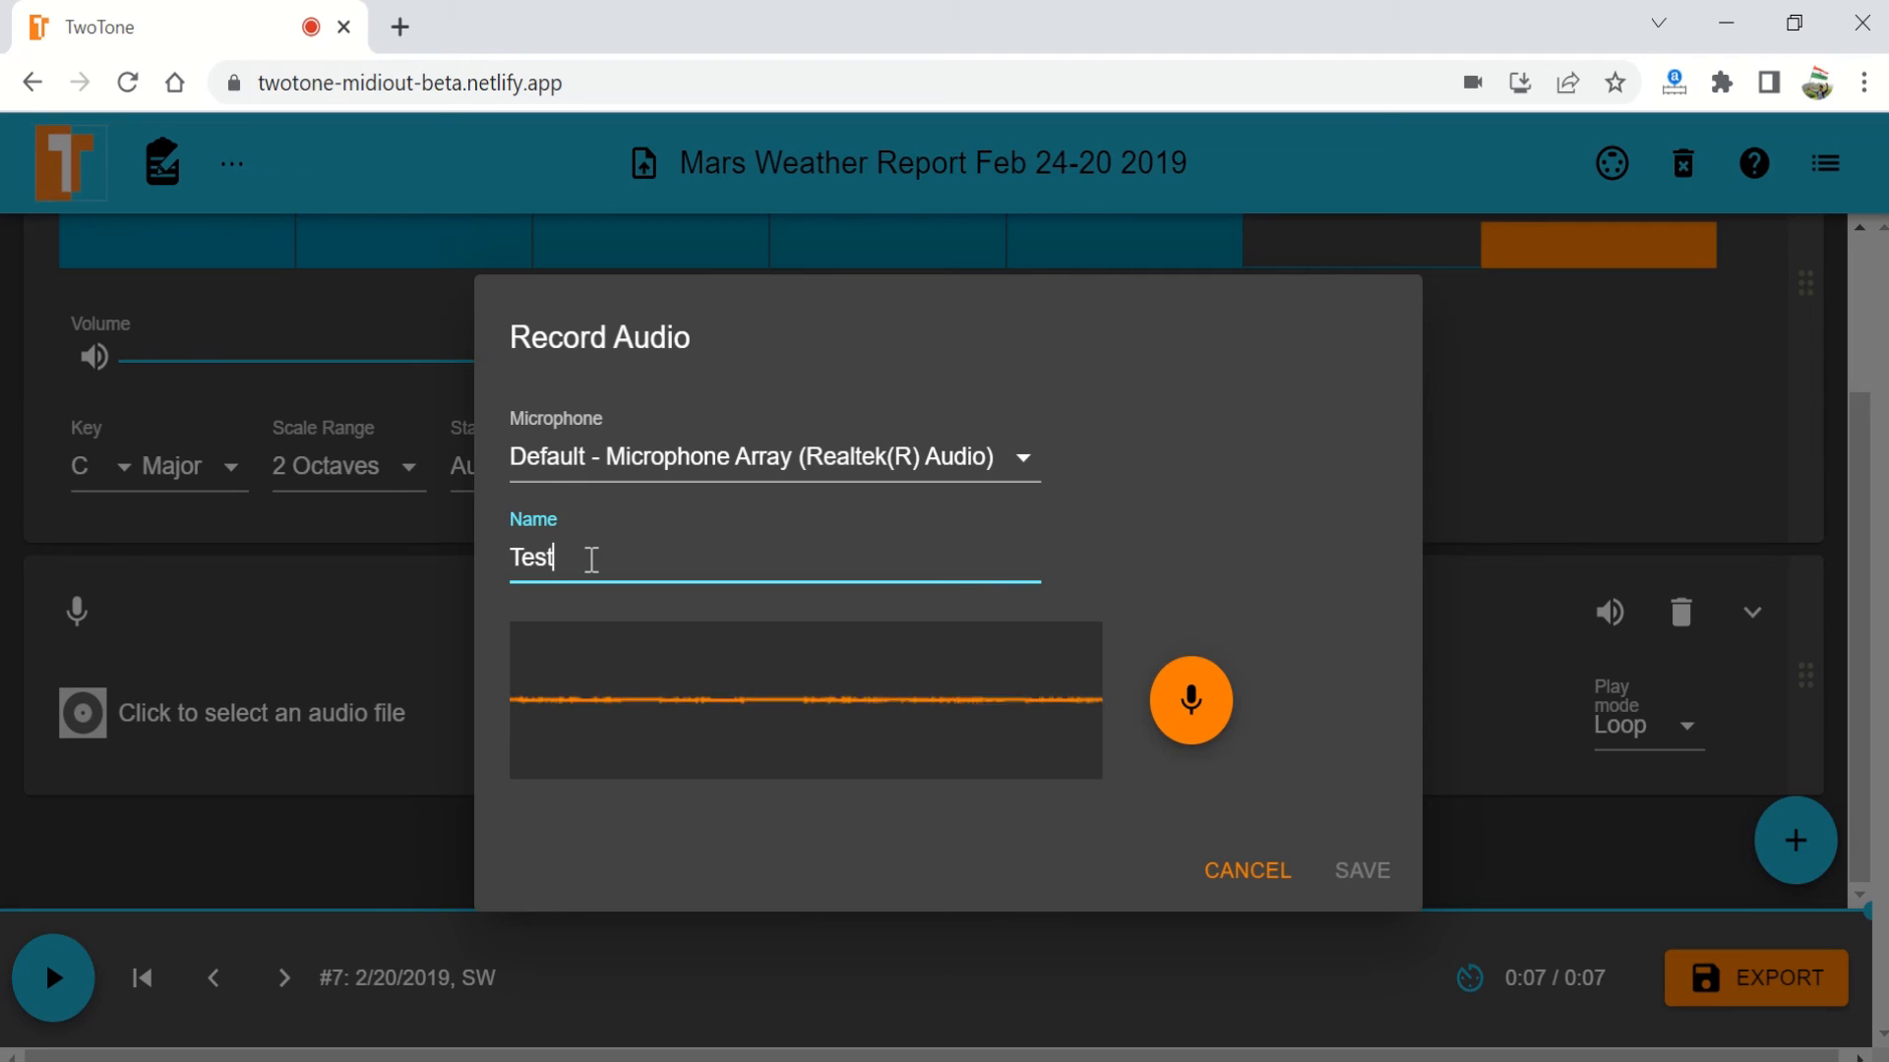
click(1170, 706)
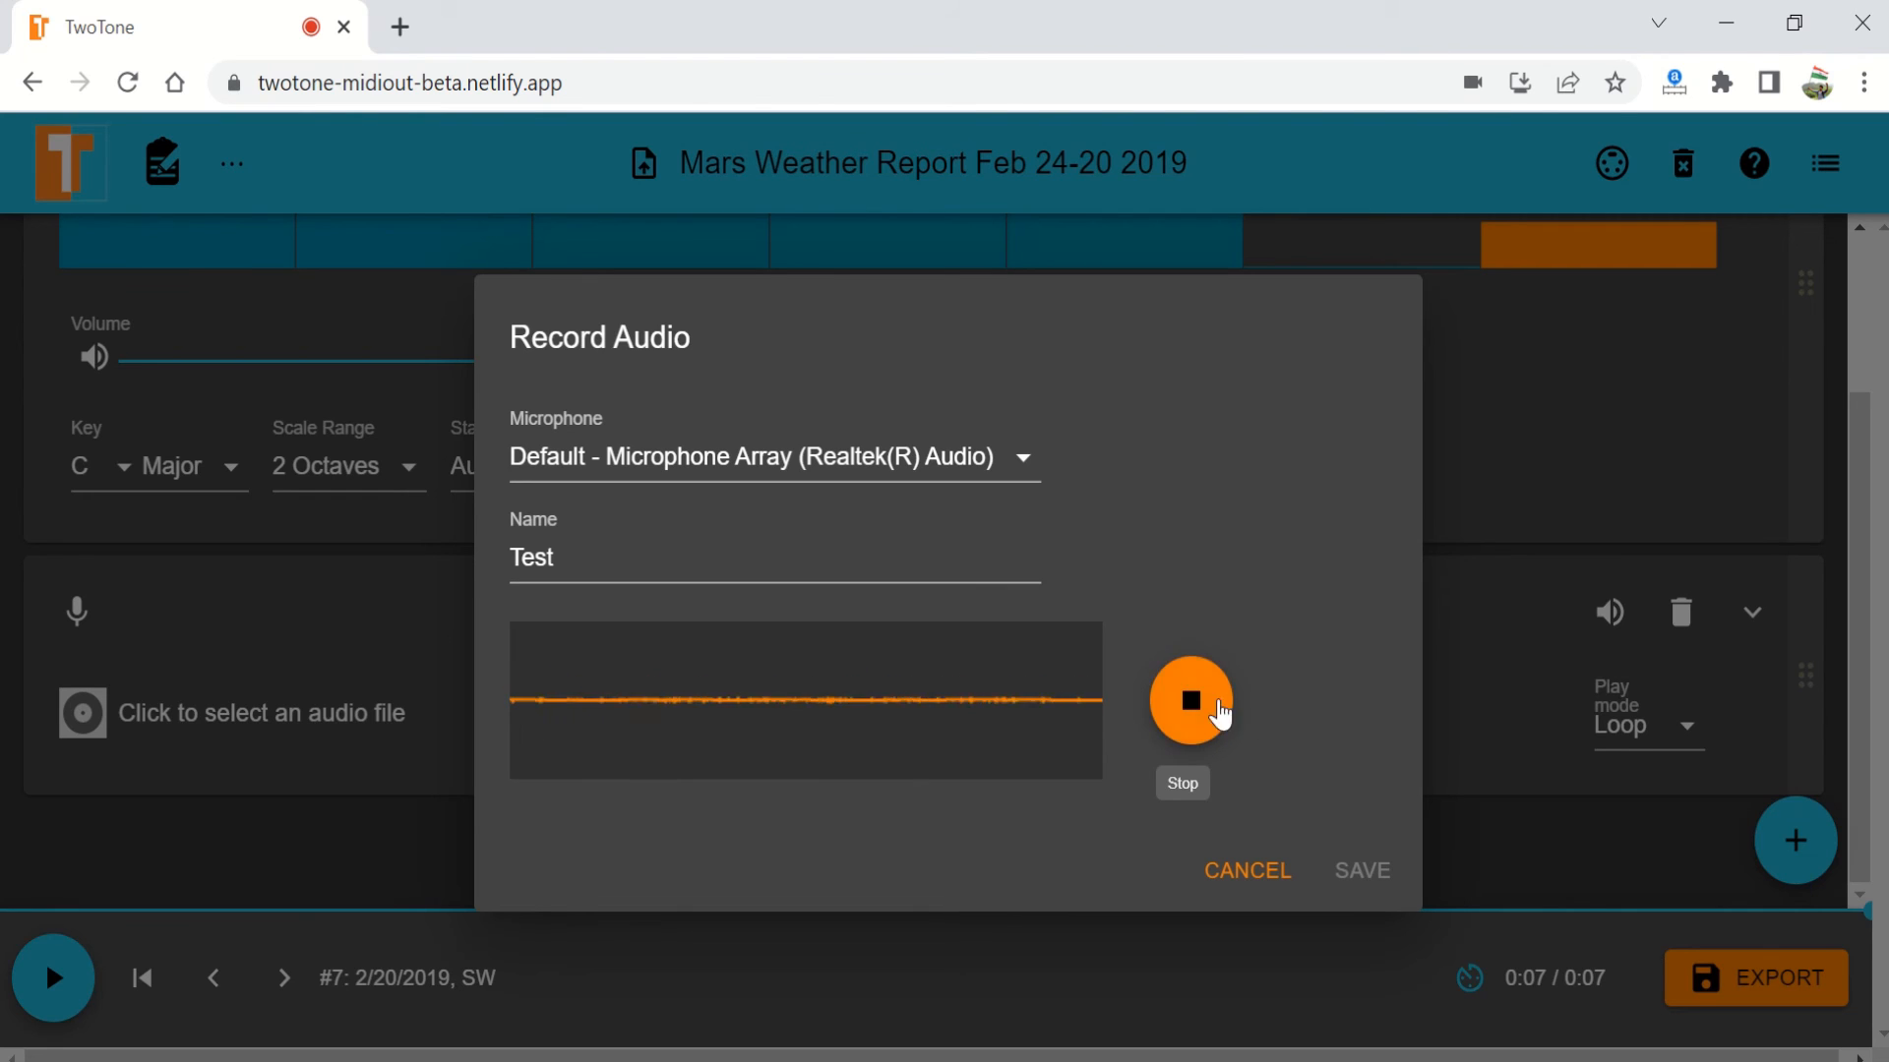
click(1196, 703)
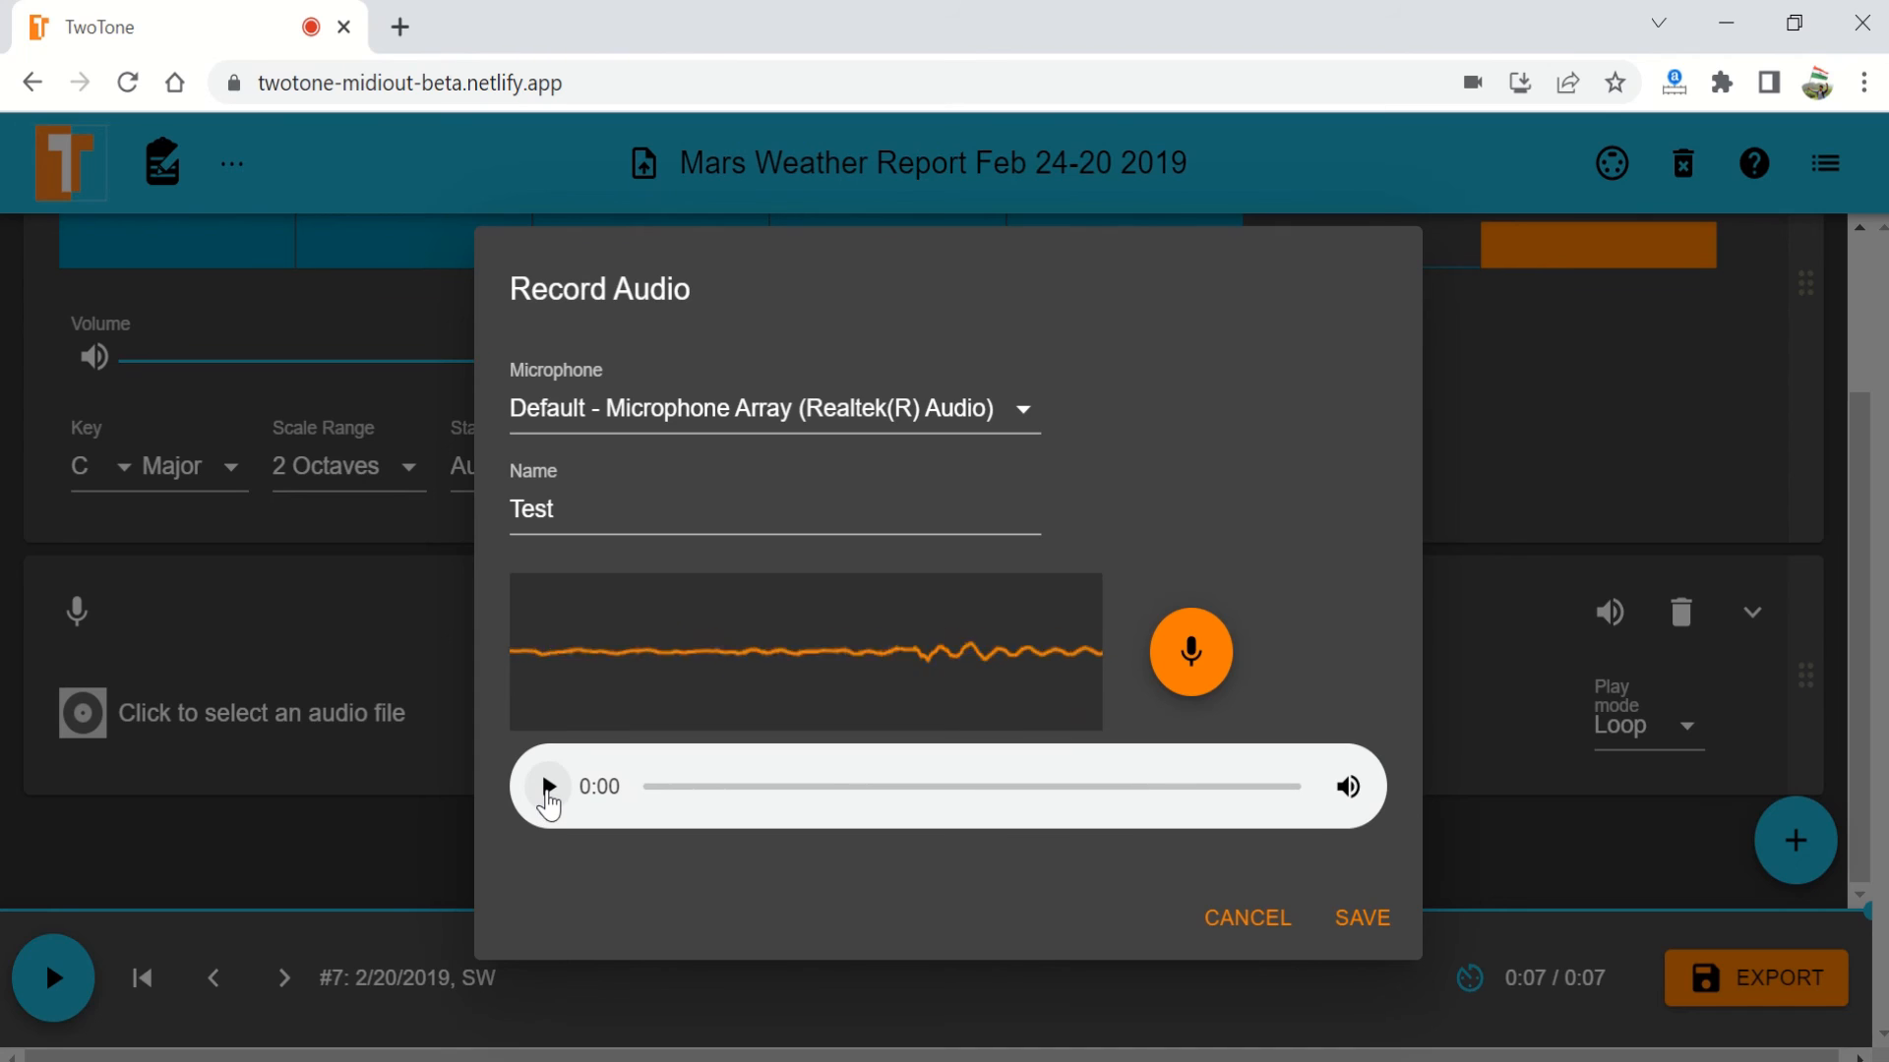
click(548, 792)
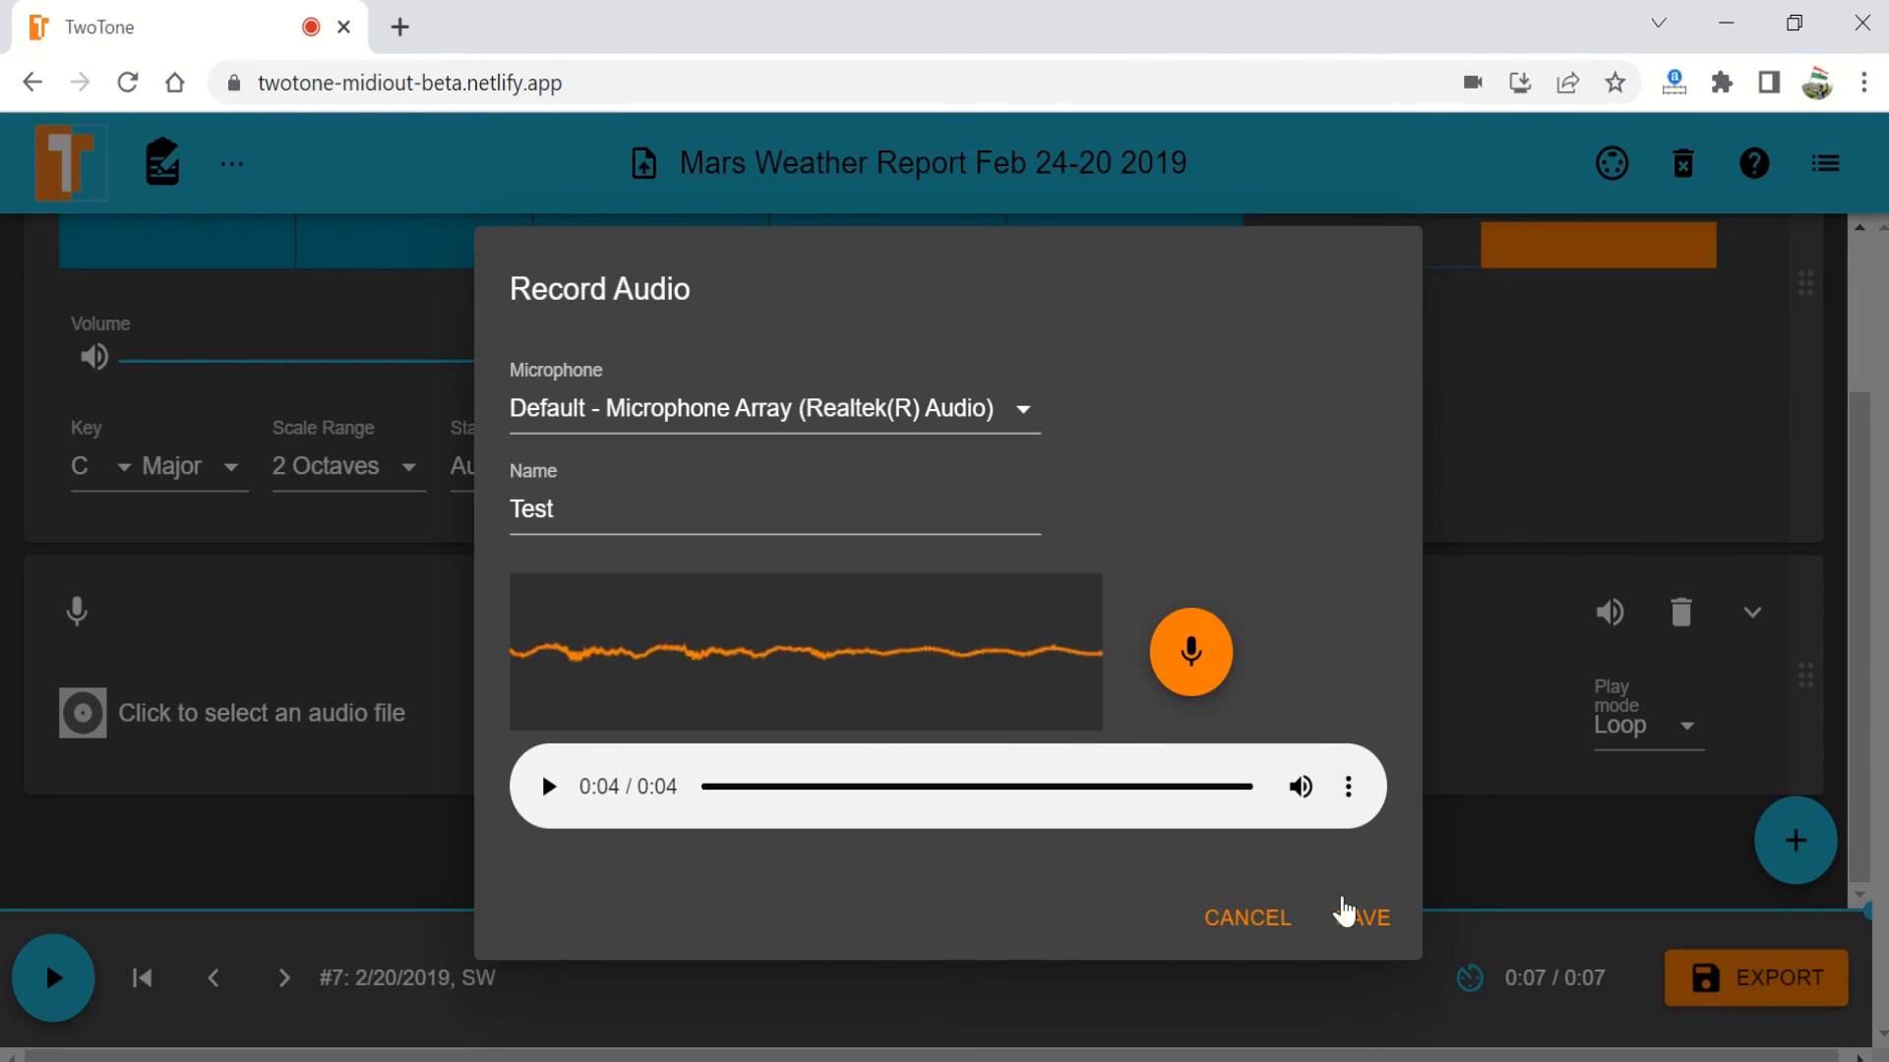
click(1361, 921)
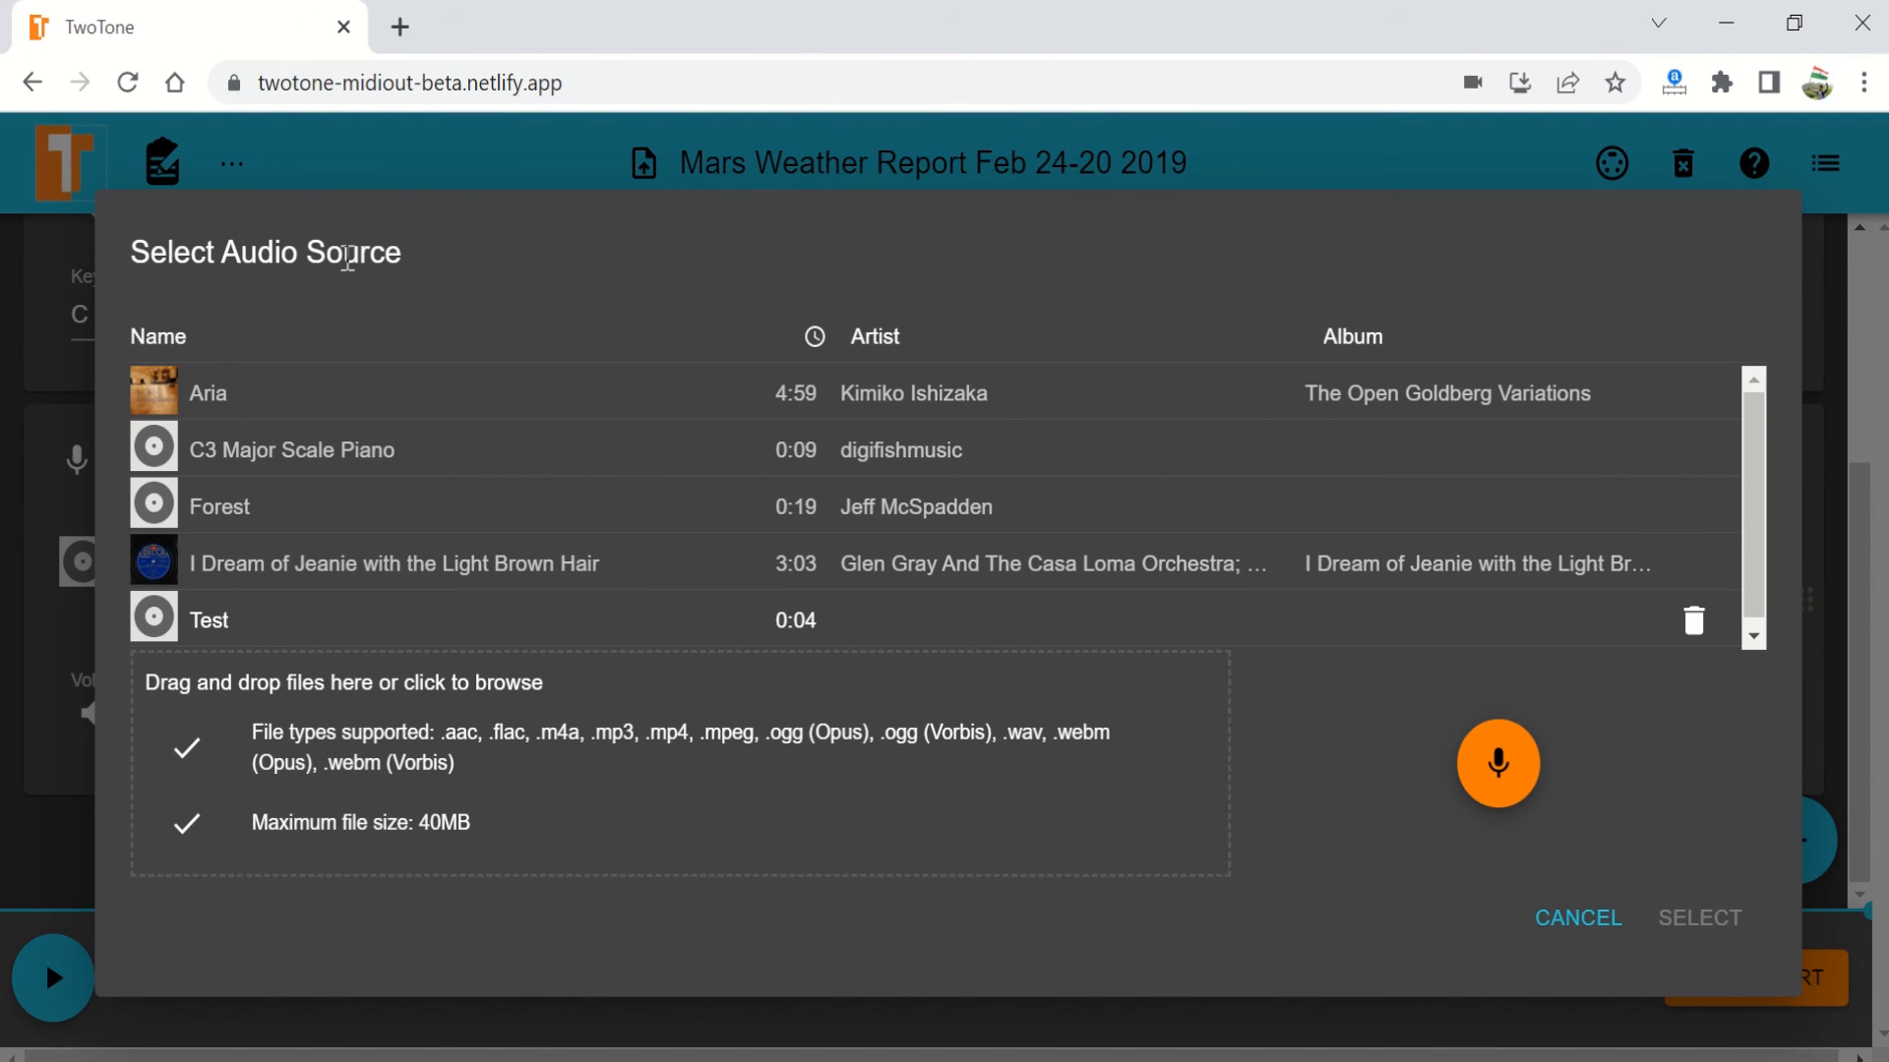
Choose the Test recording as the narration track's audio source
click(292, 629)
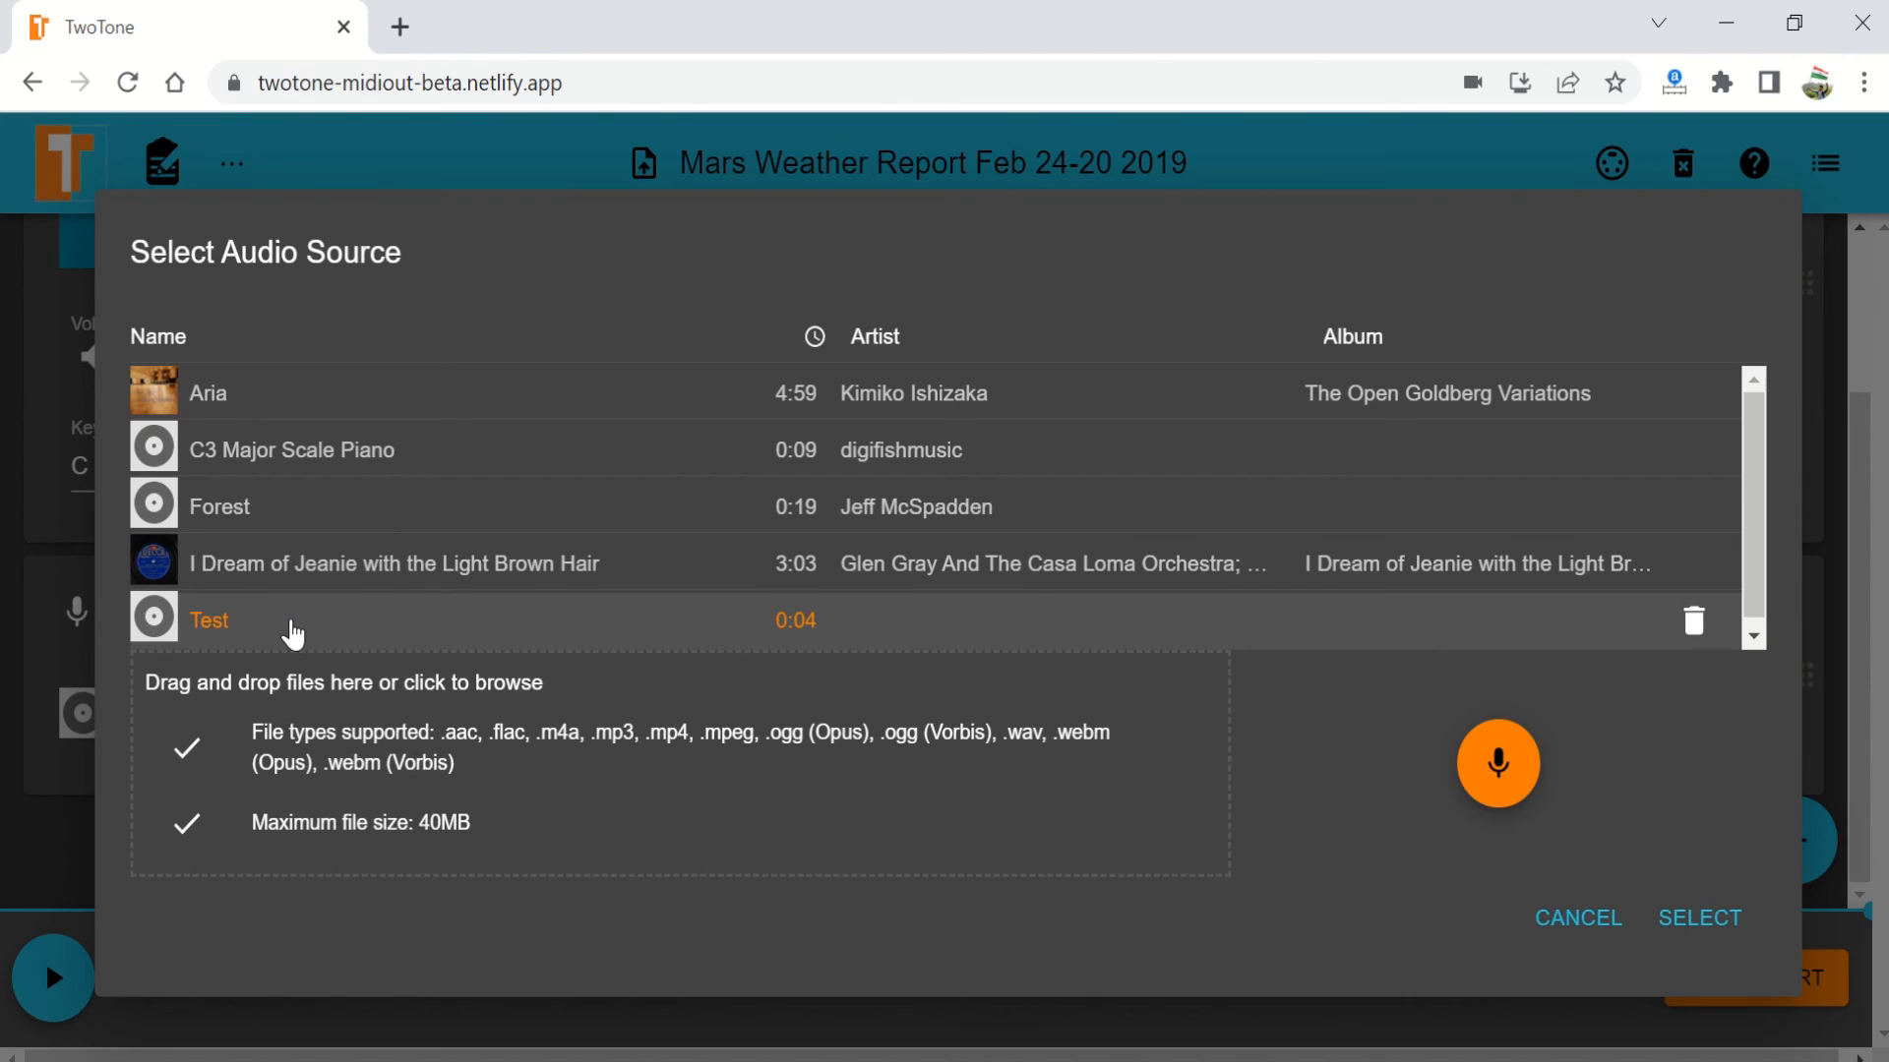
click(1699, 919)
scroll(1187, 679, down, 2)
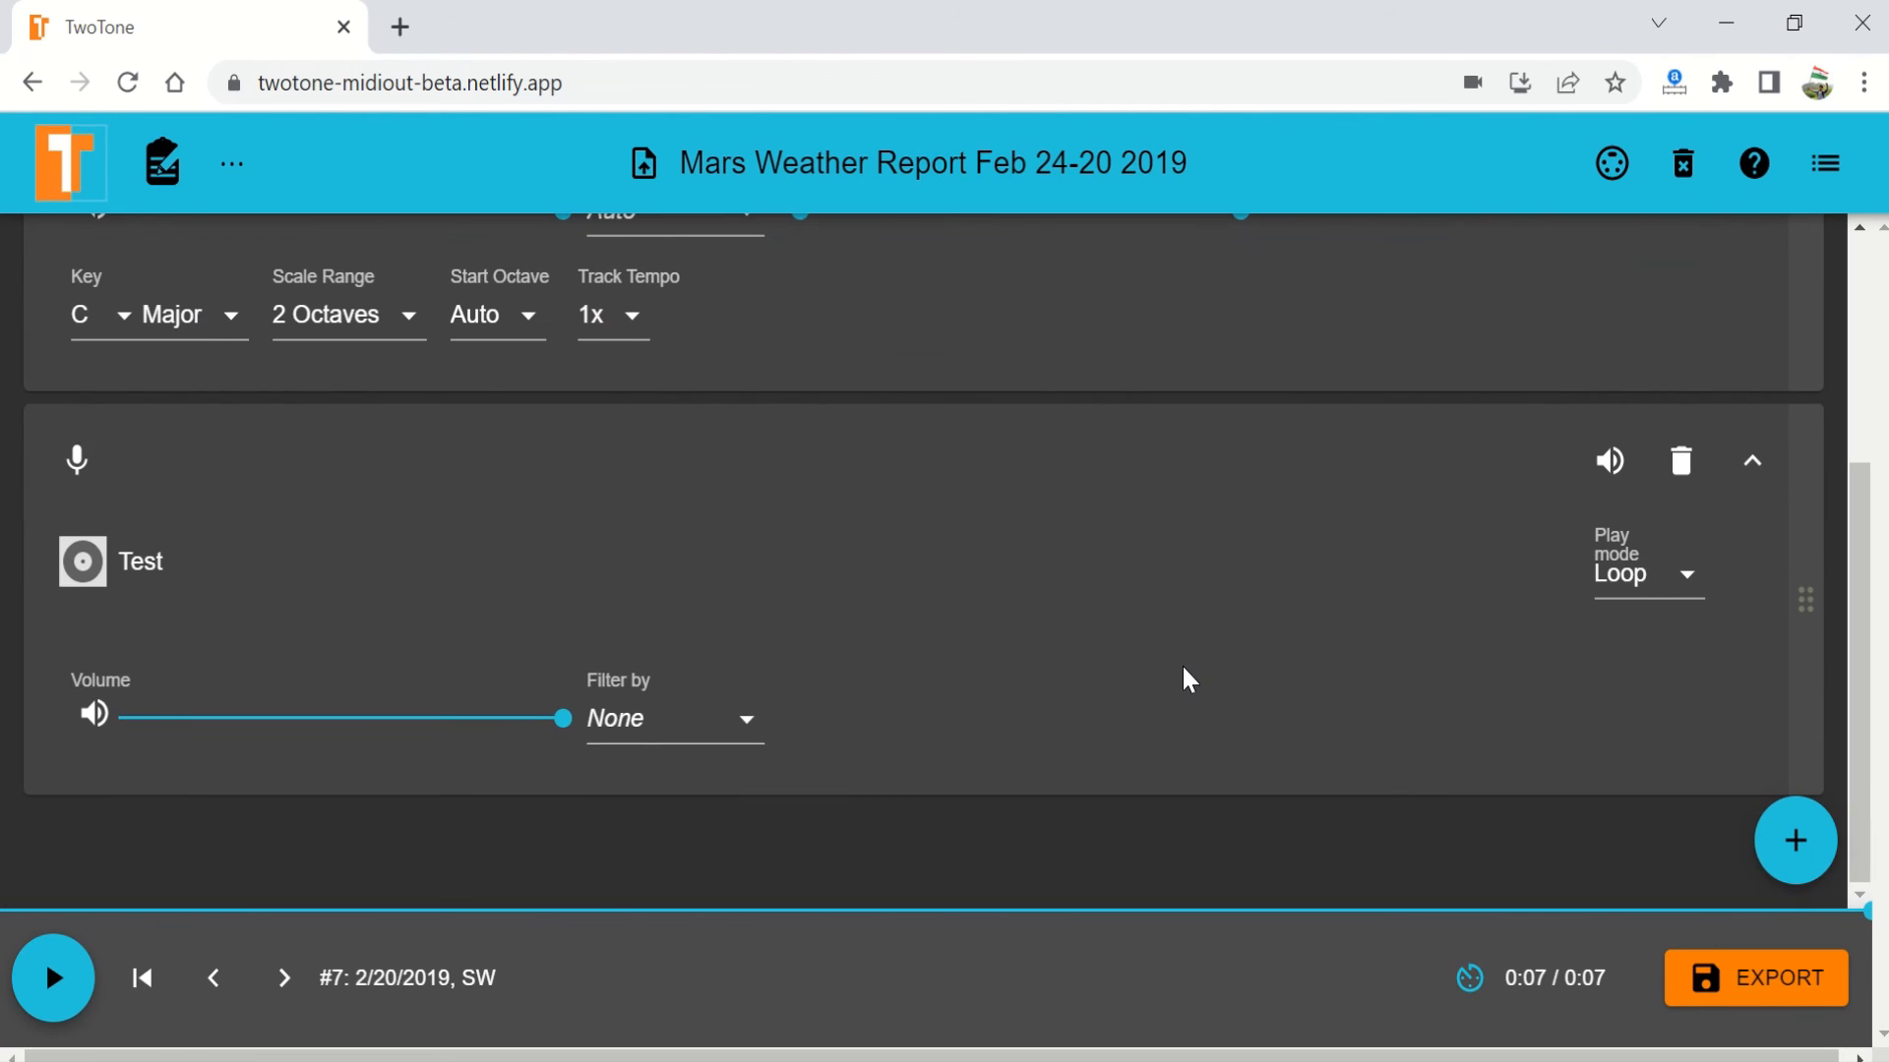
Play the Pressure (Pa) Max track together with the Test narration in Loop mode
scroll(1160, 698, up, 4)
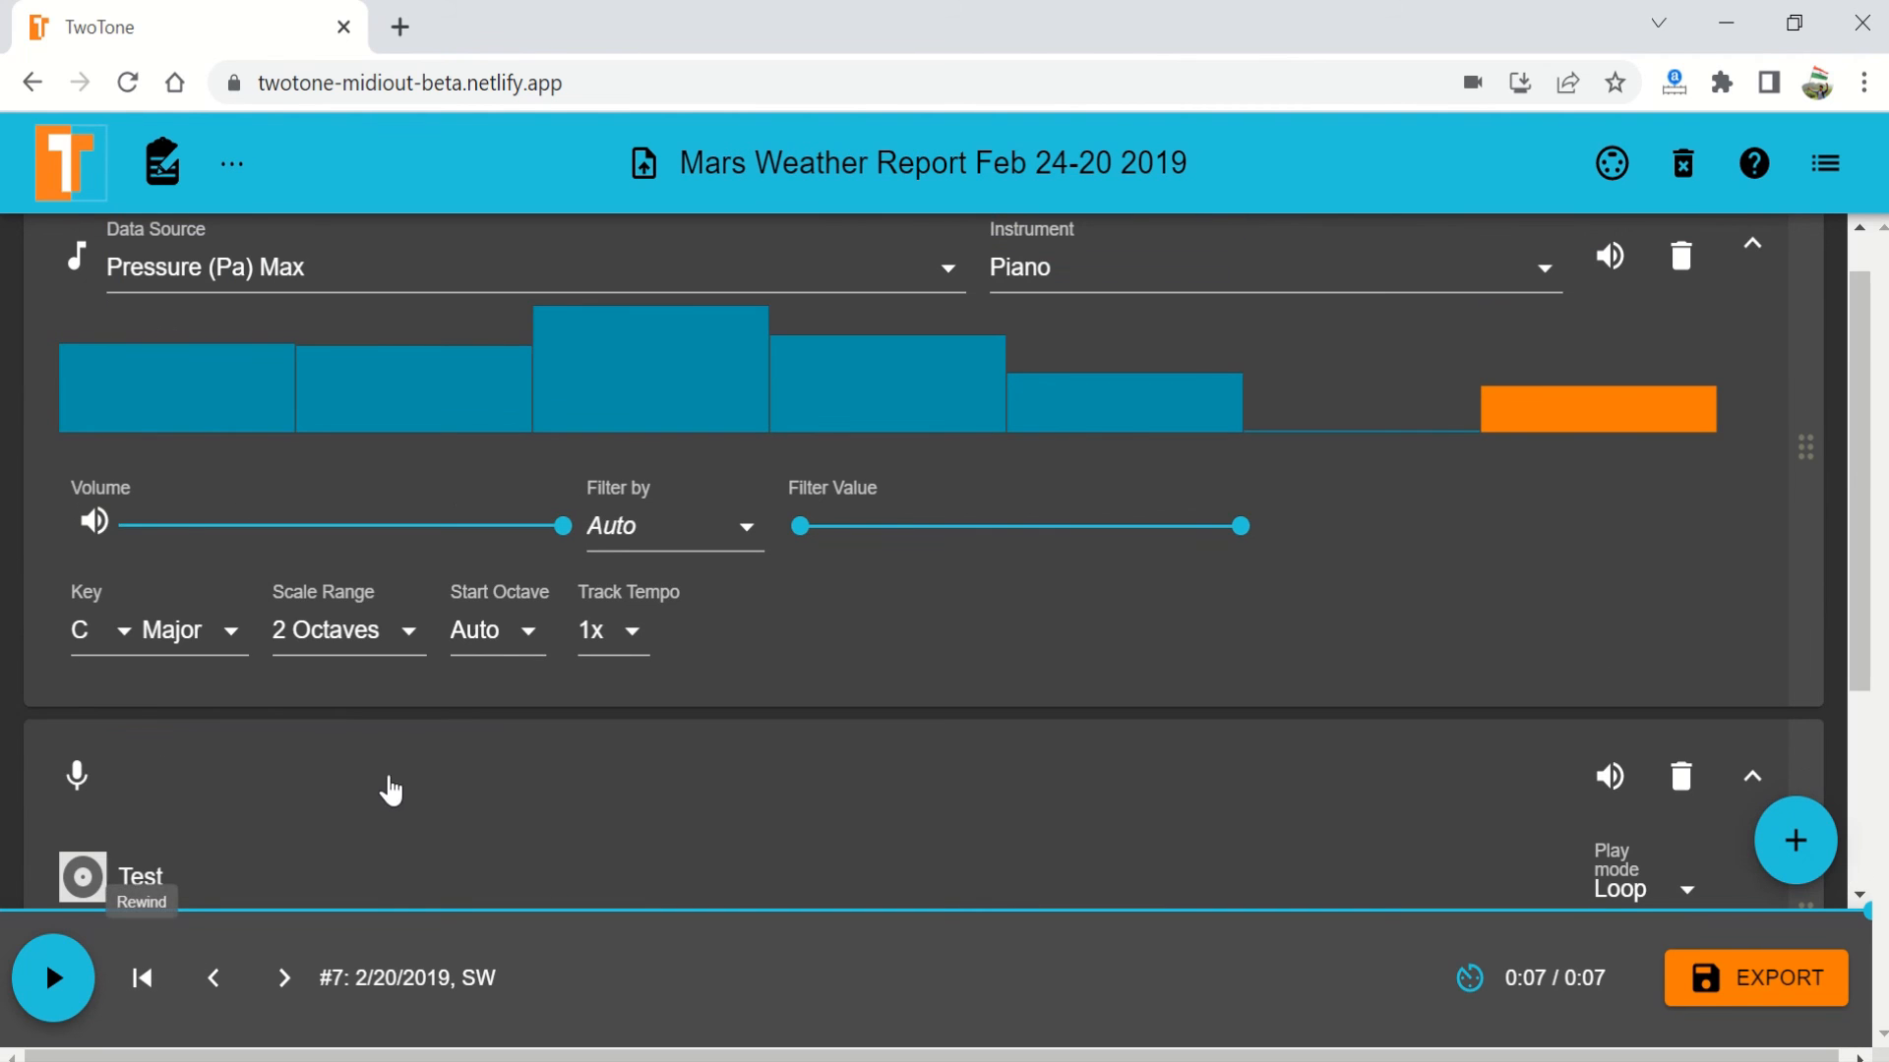
scroll(369, 791, down, 2)
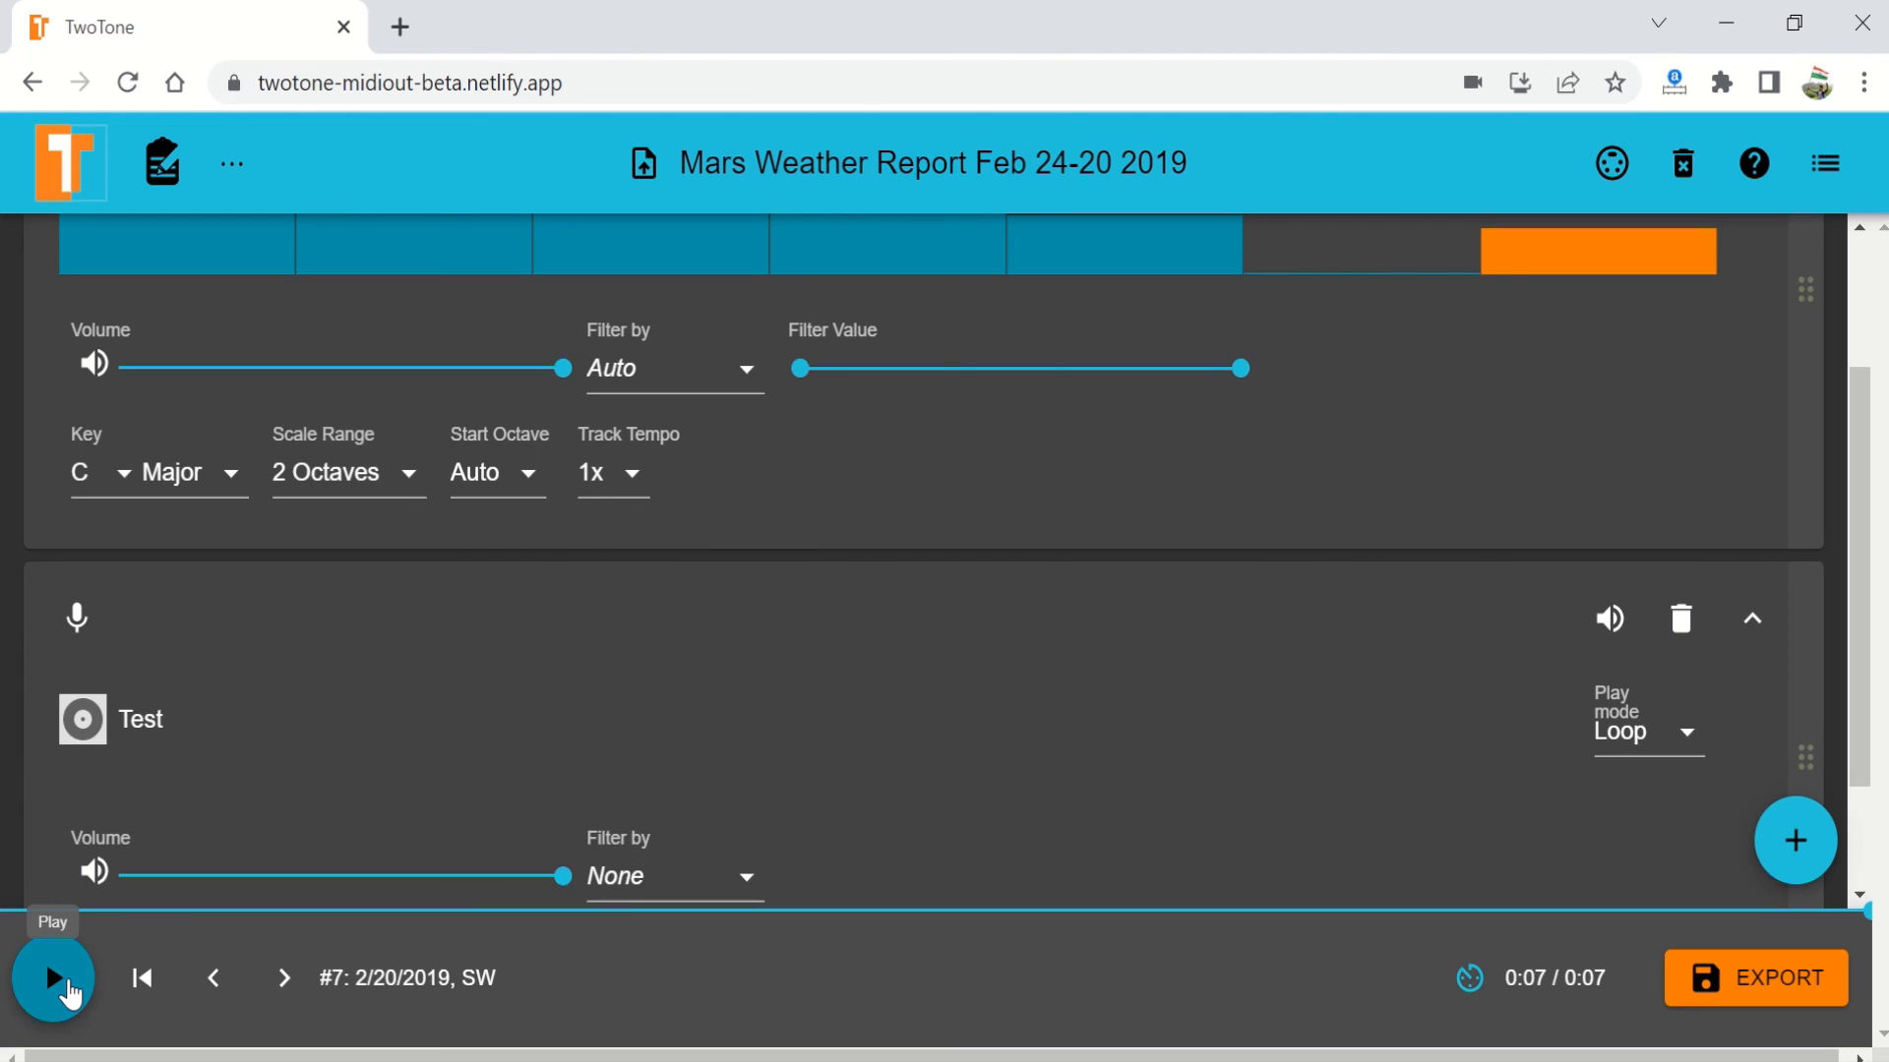
click(66, 986)
Set the narration track's play mode to Active sections and play the sonification with it
click(1662, 733)
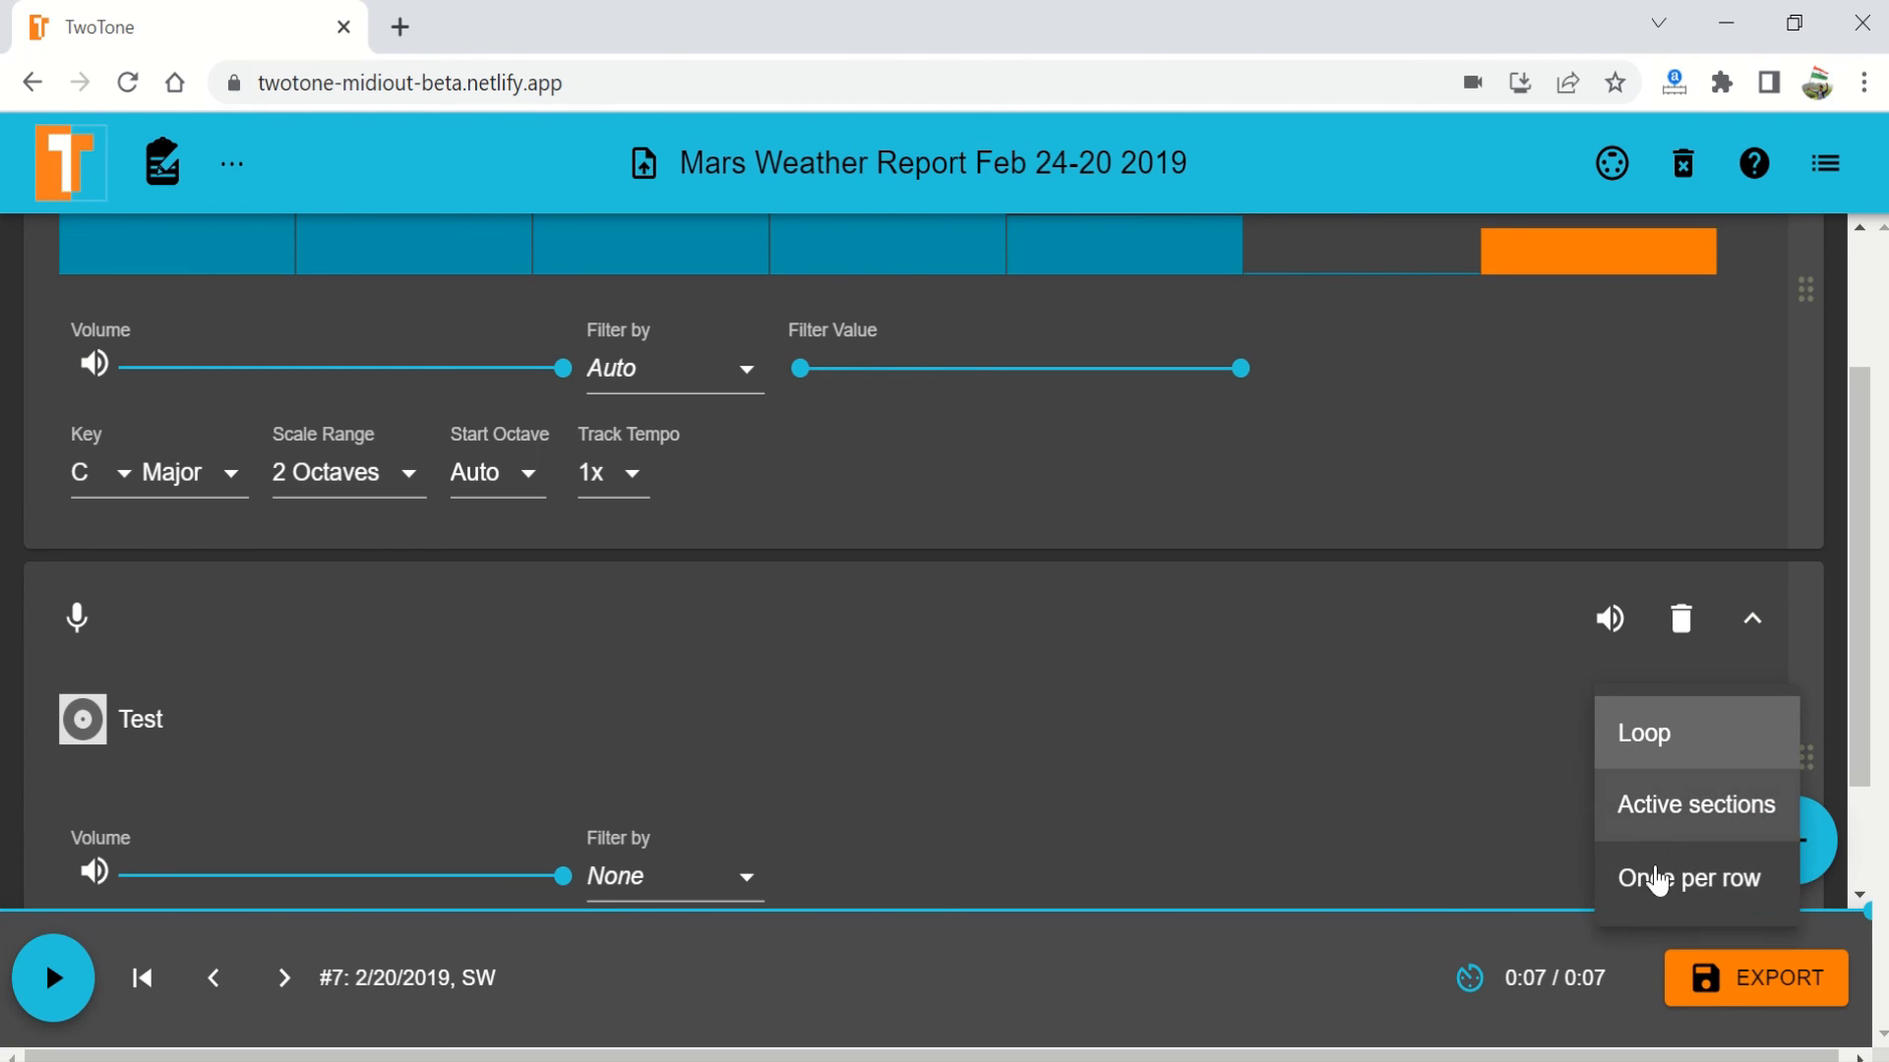
click(1672, 802)
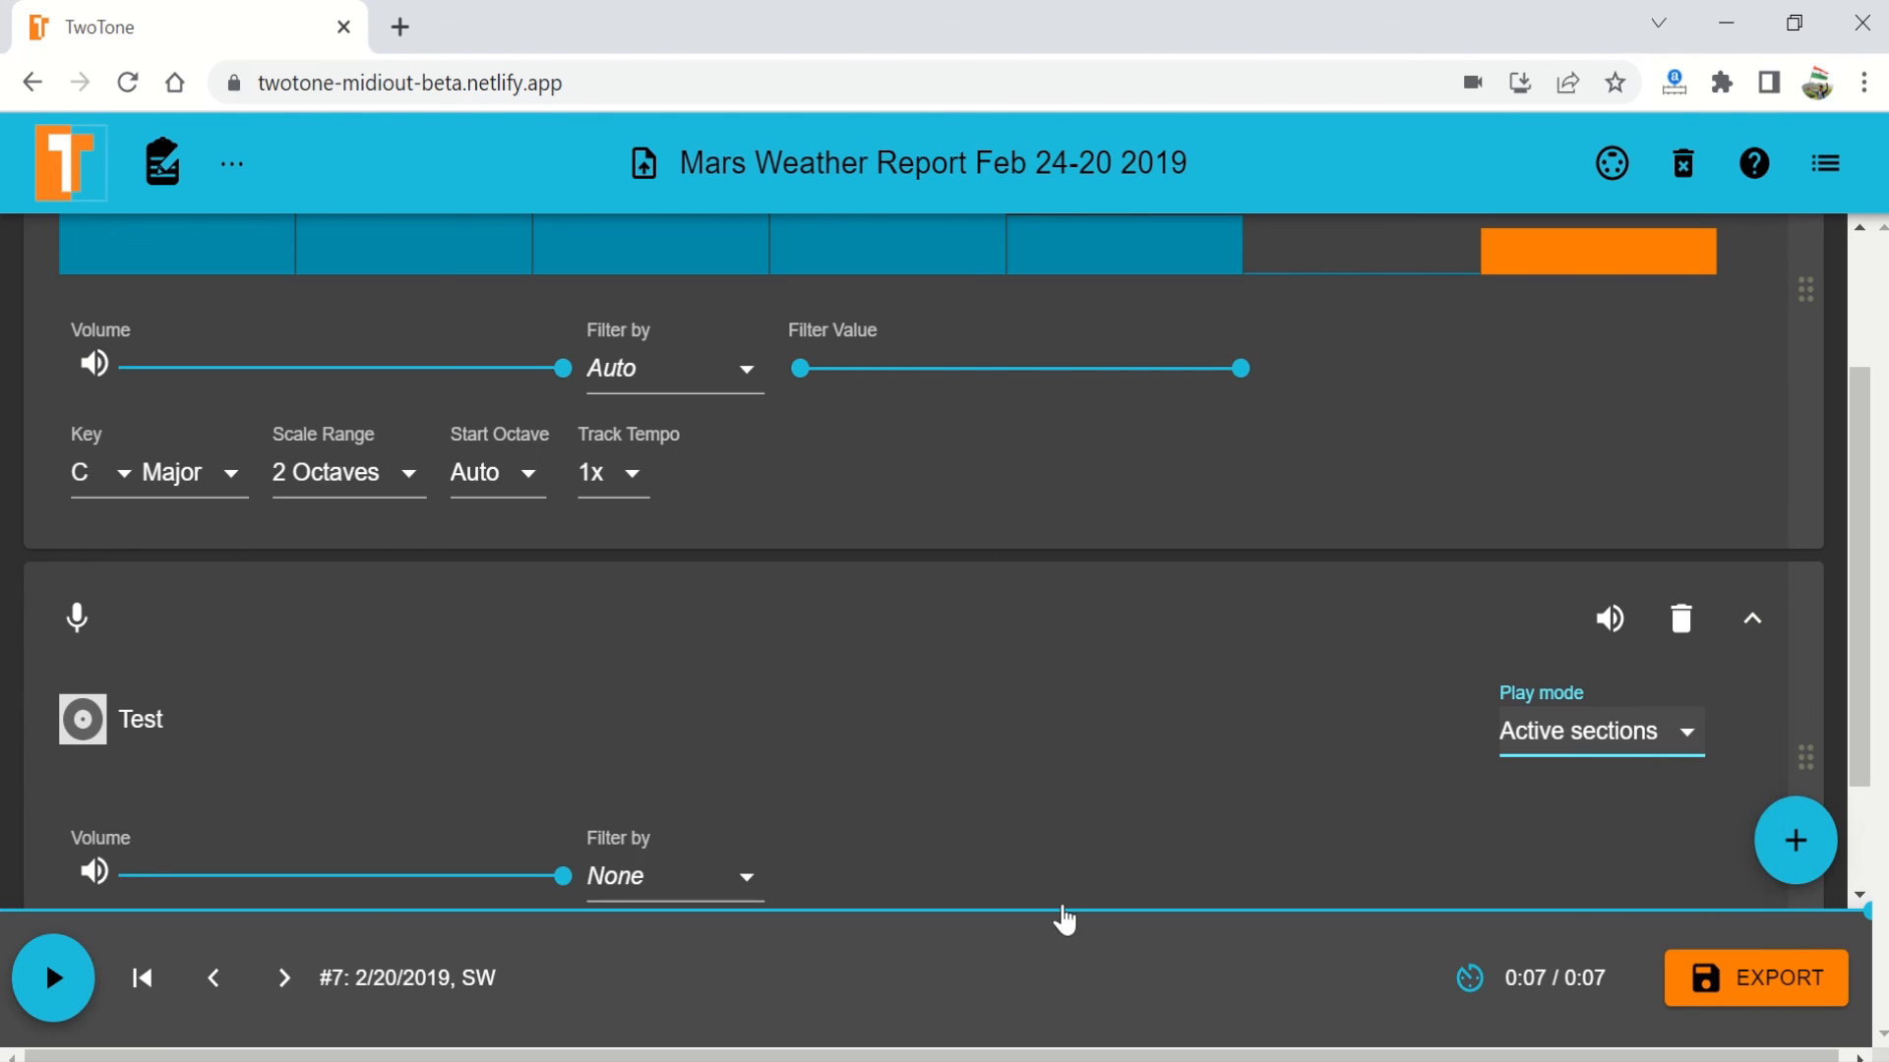
click(53, 974)
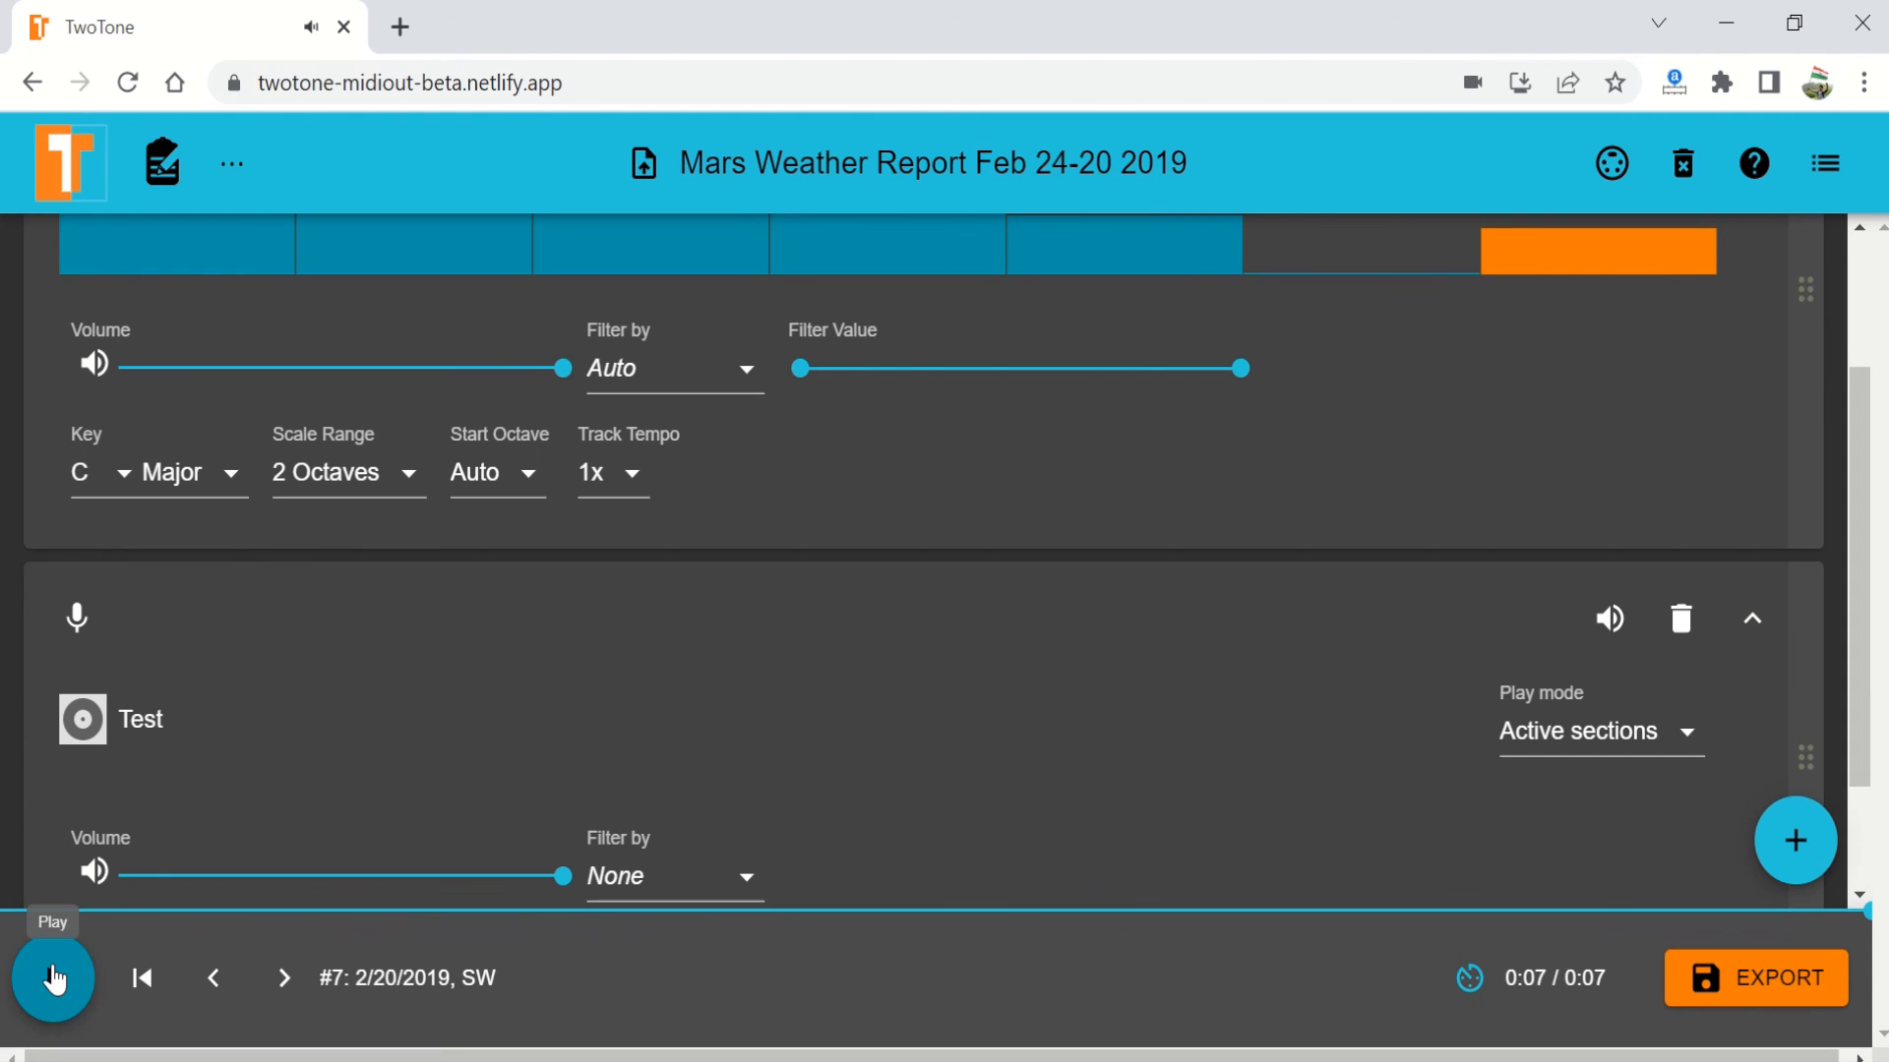
scroll(1016, 771, down, 2)
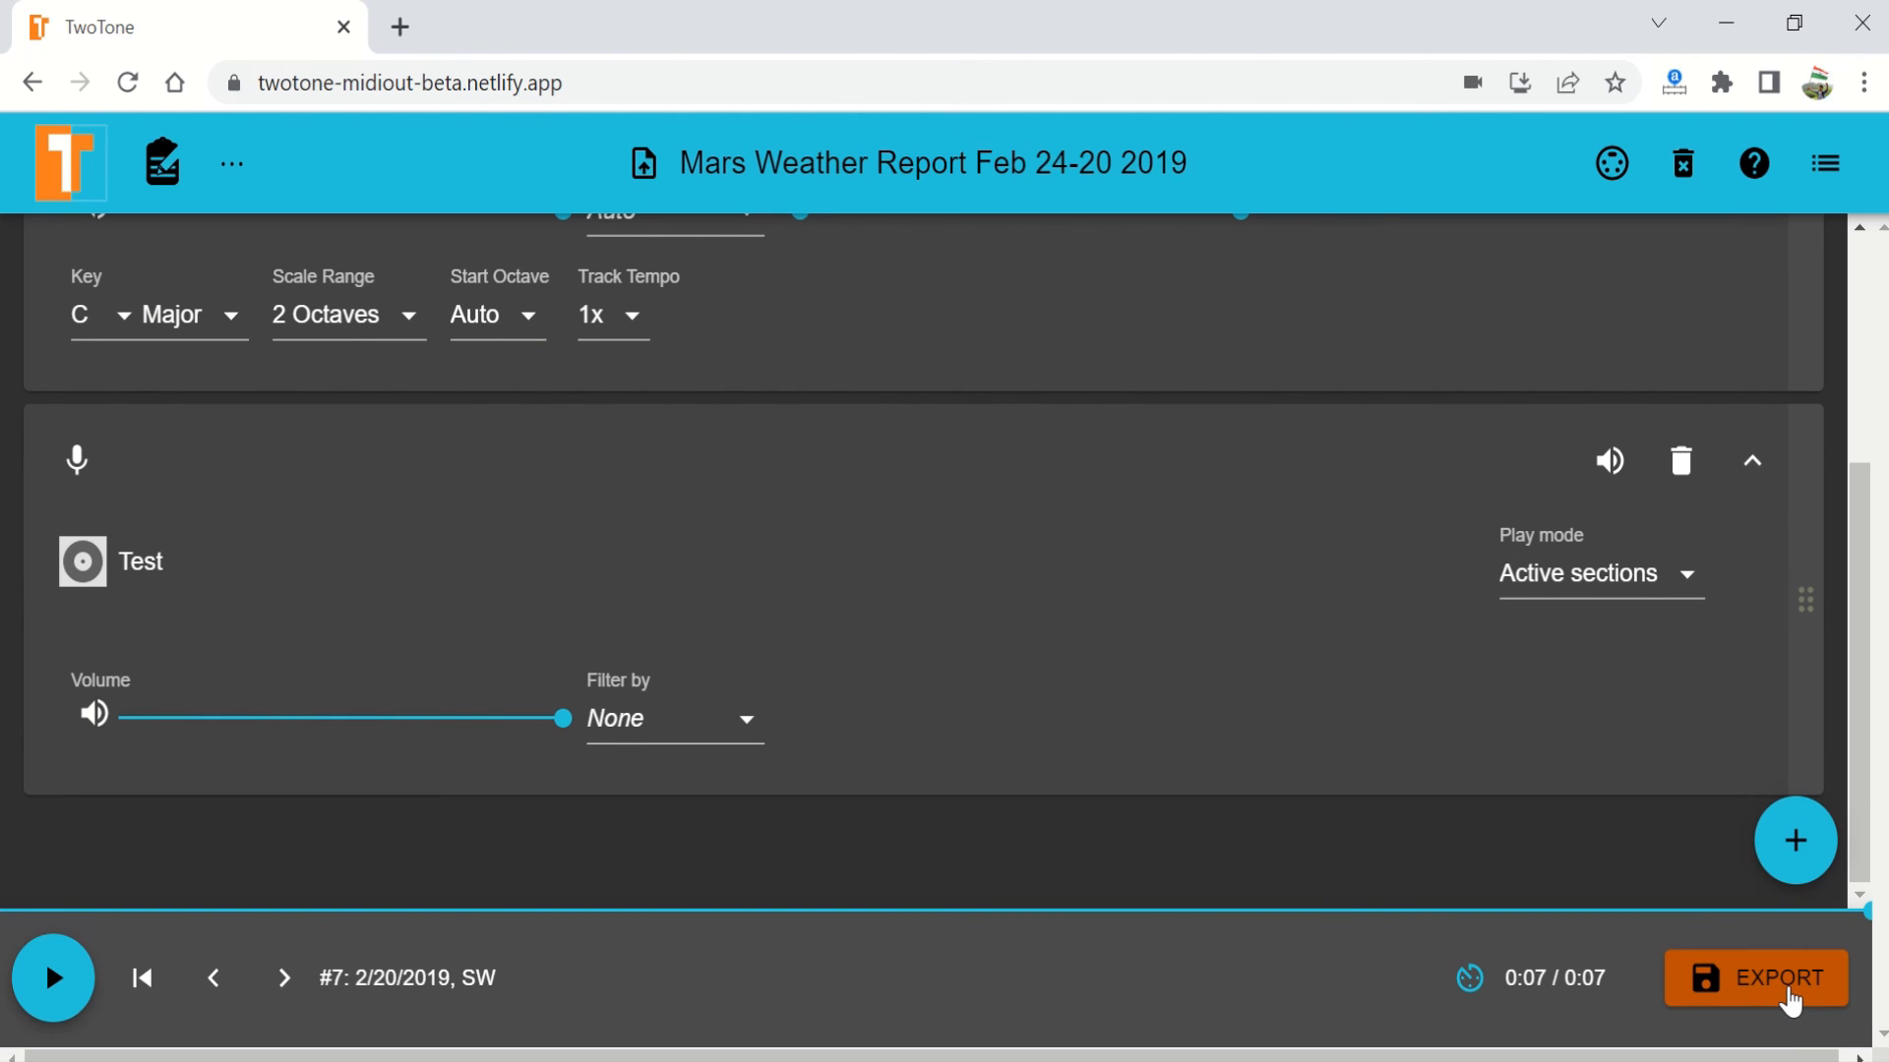
scroll(920, 723, up, 2)
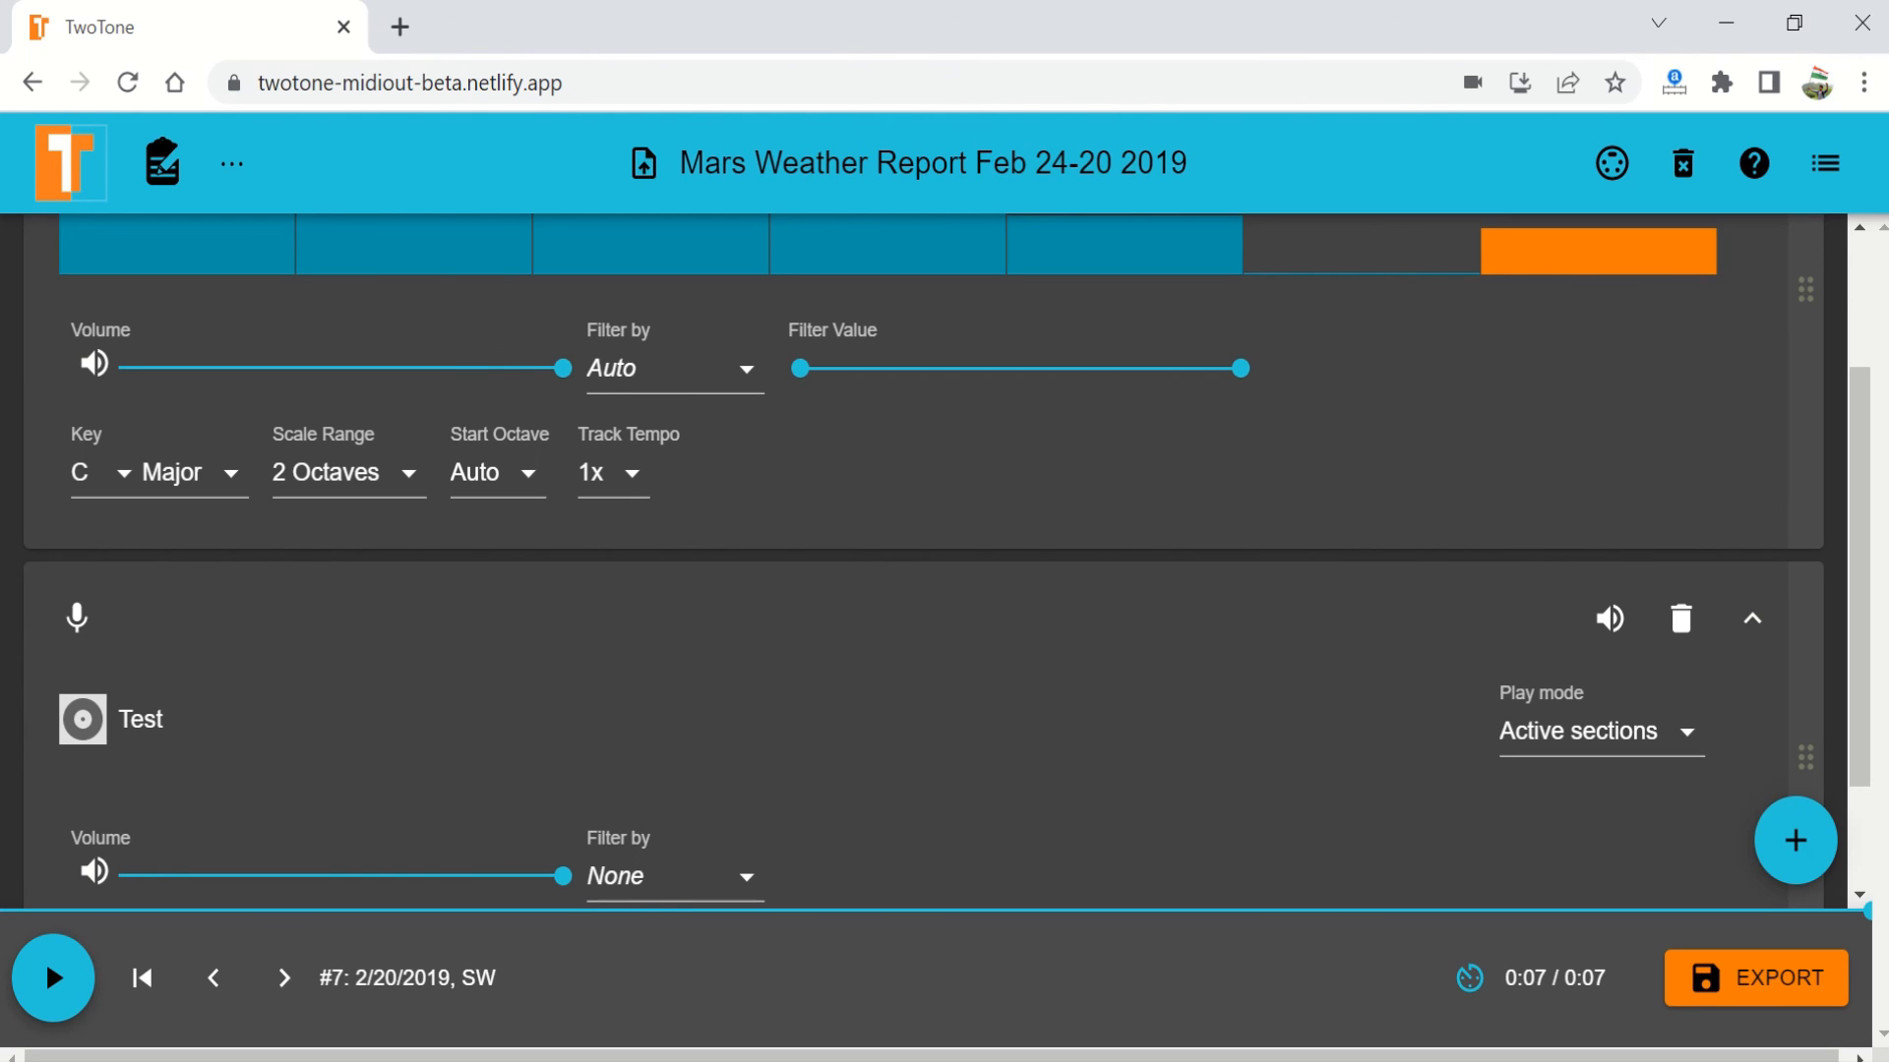
mouse_move(1770, 863)
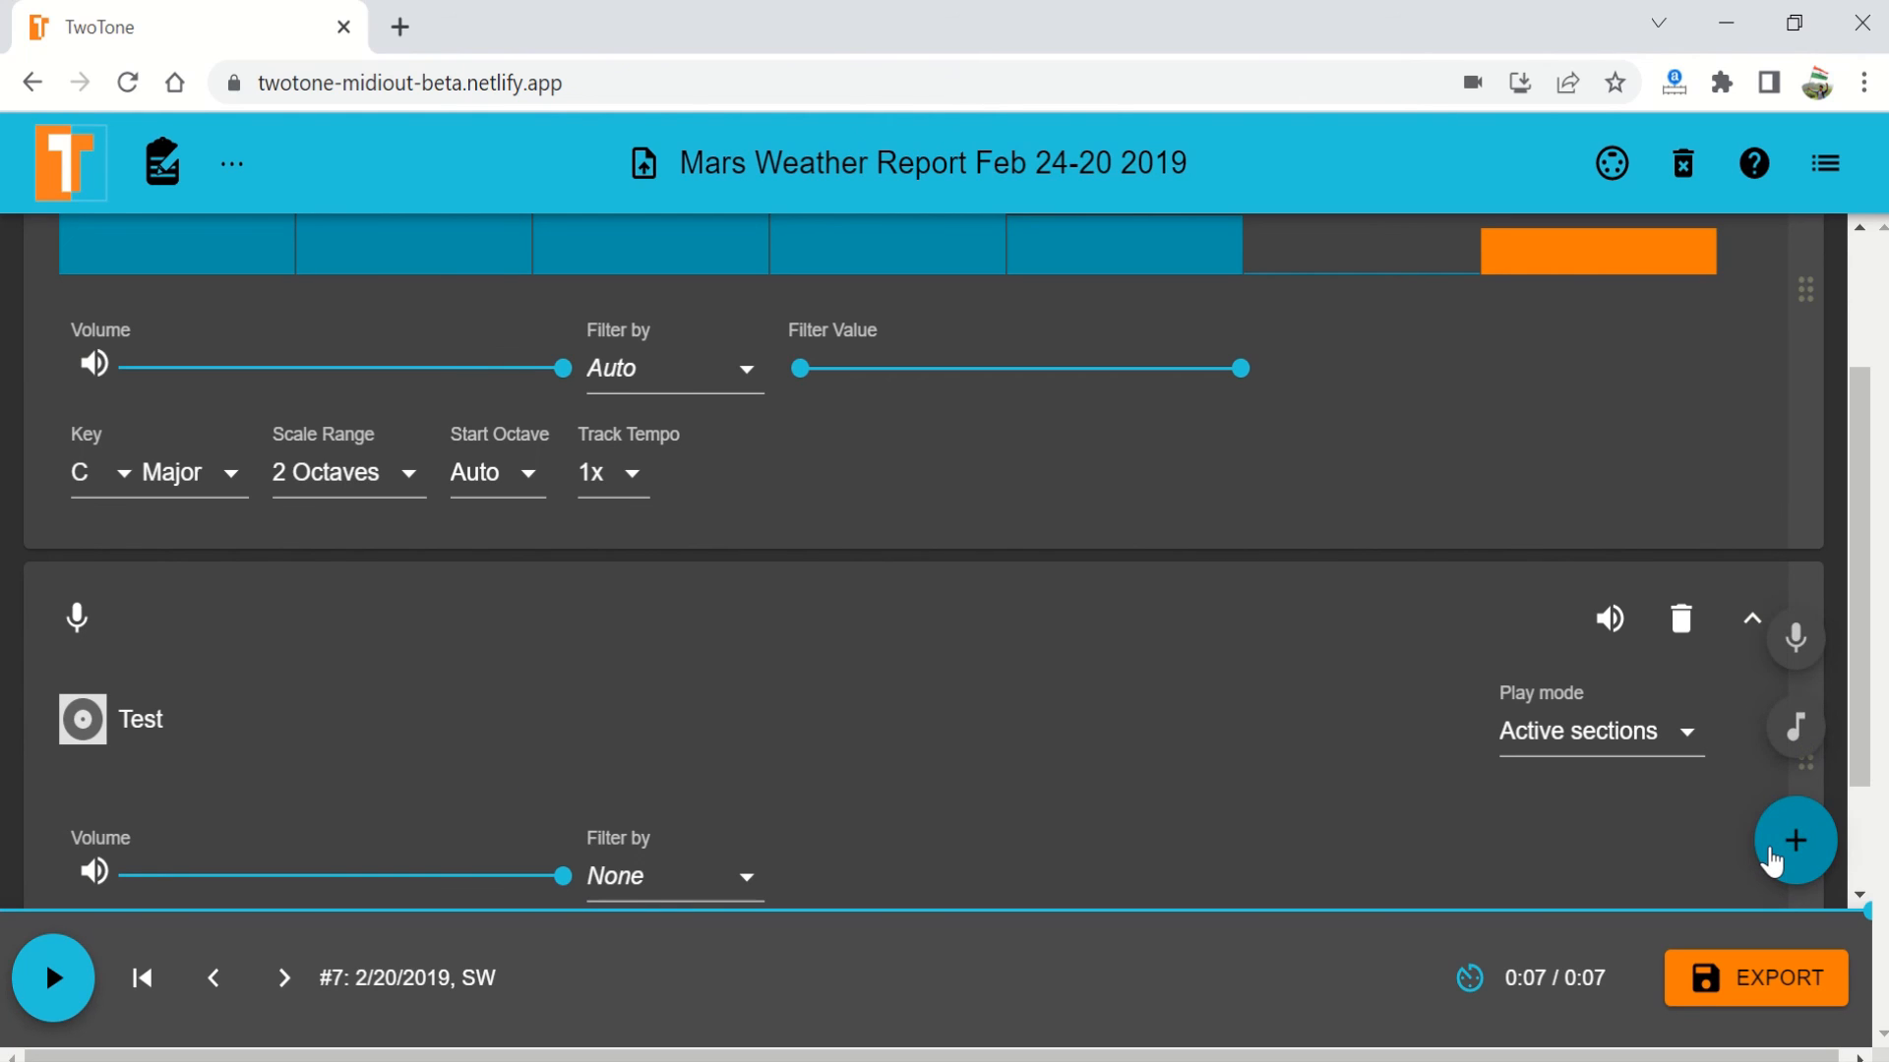